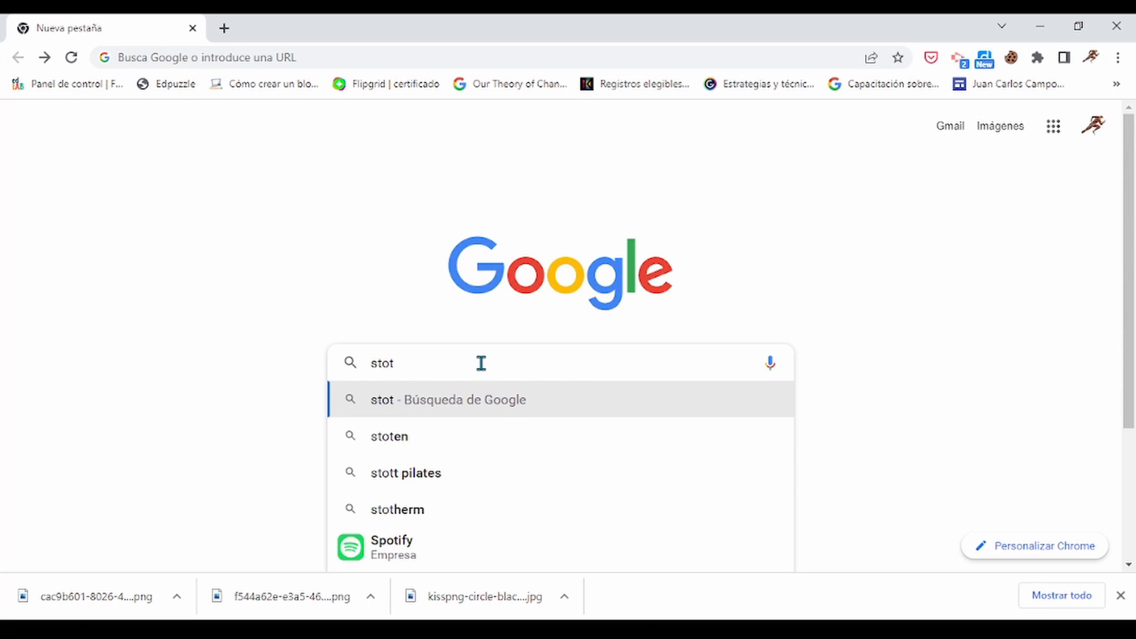
# Step: Search Google for "story jumper" and open the StoryJumper website from the results
pyautogui.write('oy')
pyautogui.press('BackSpace')
pyautogui.press('BackSpace')
pyautogui.press('BackSpace')
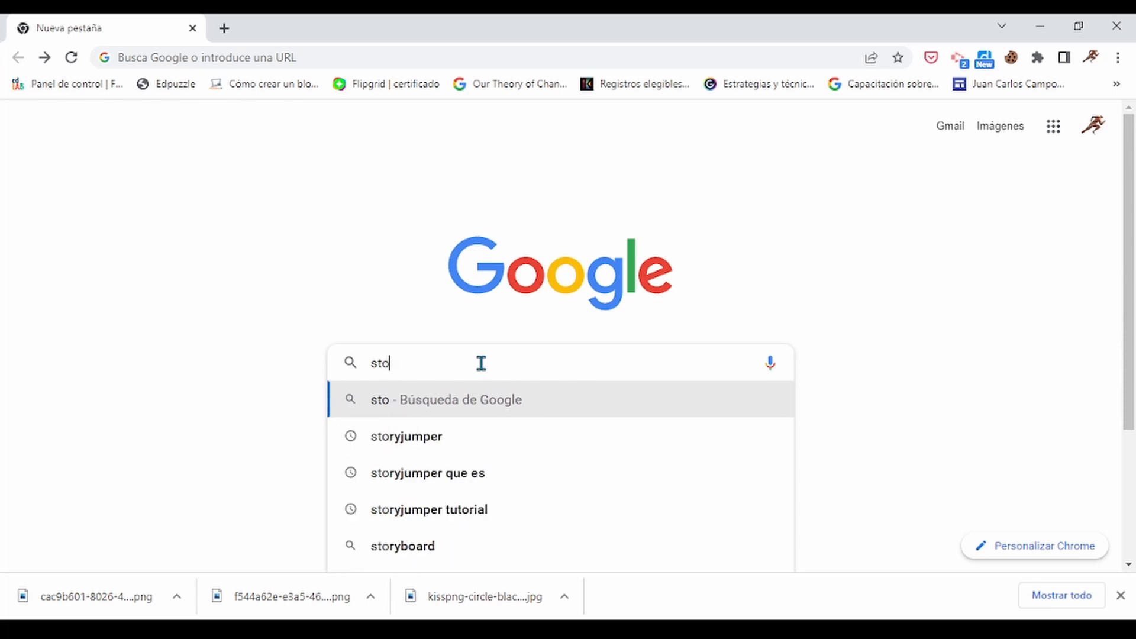
pyautogui.write('ry jumper')
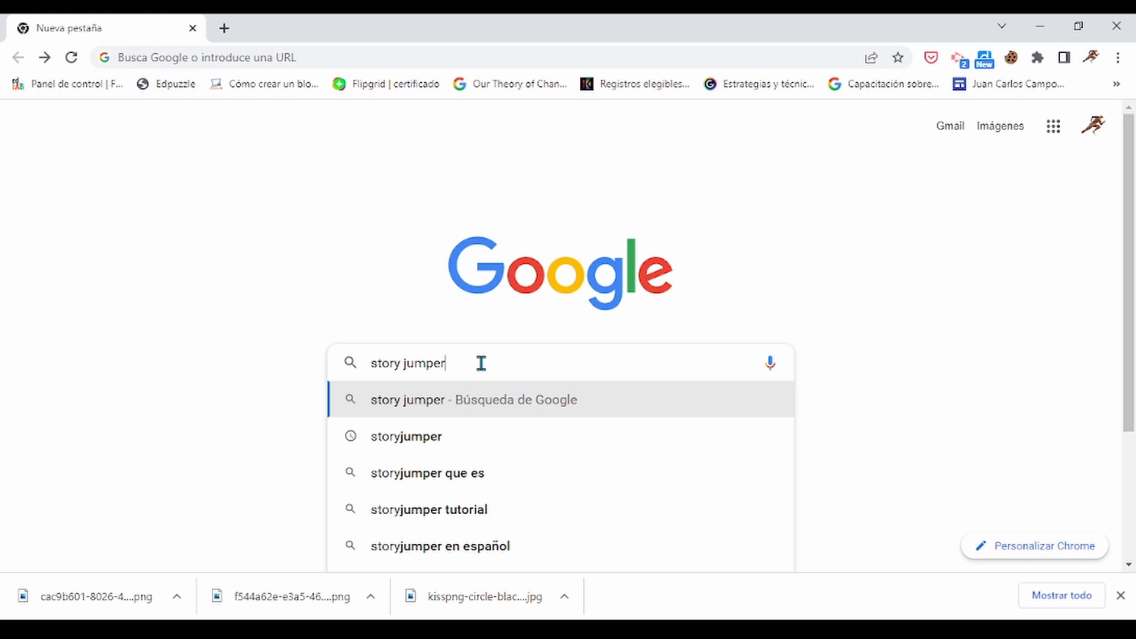
pyautogui.press('Return')
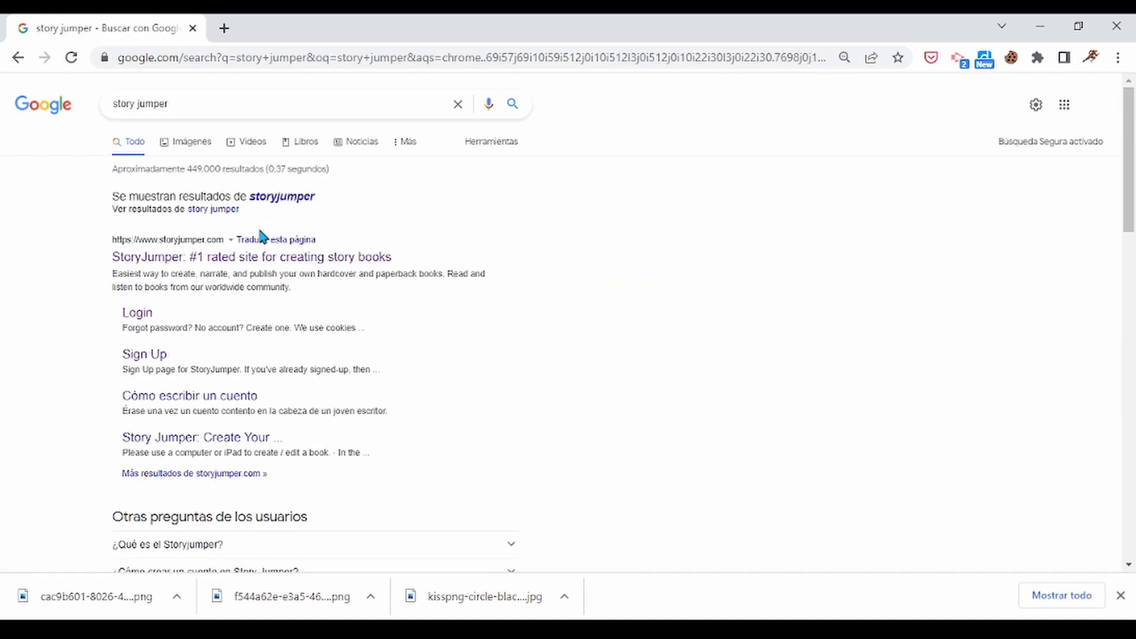
pyautogui.click(229, 258)
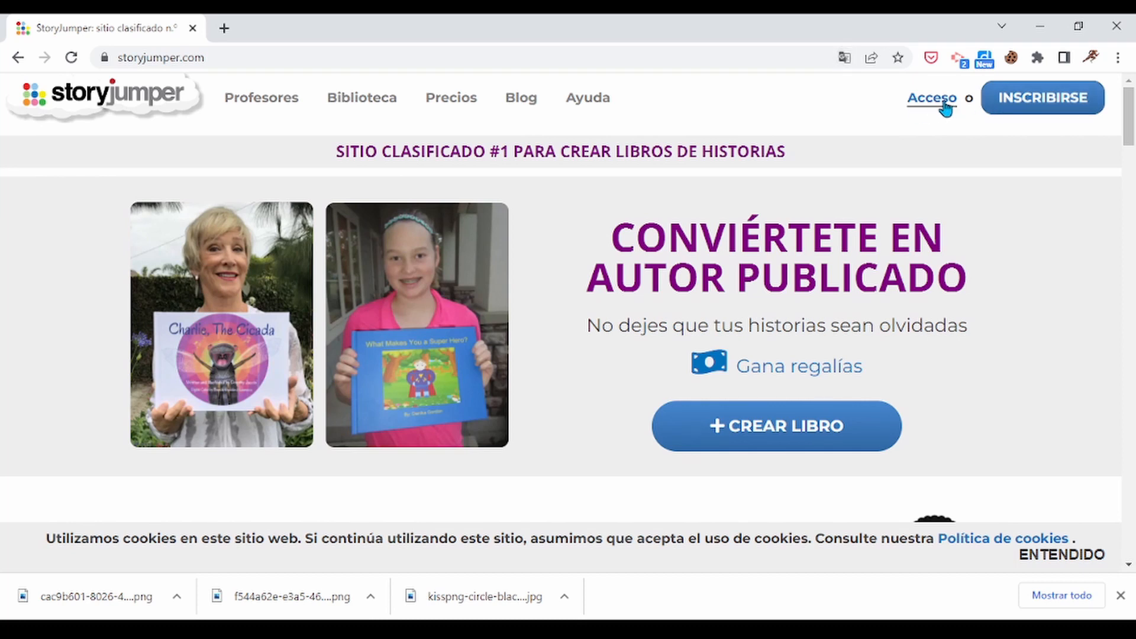
# Step: Open the StoryJumper registration page for creating a new account
pyautogui.click(999, 110)
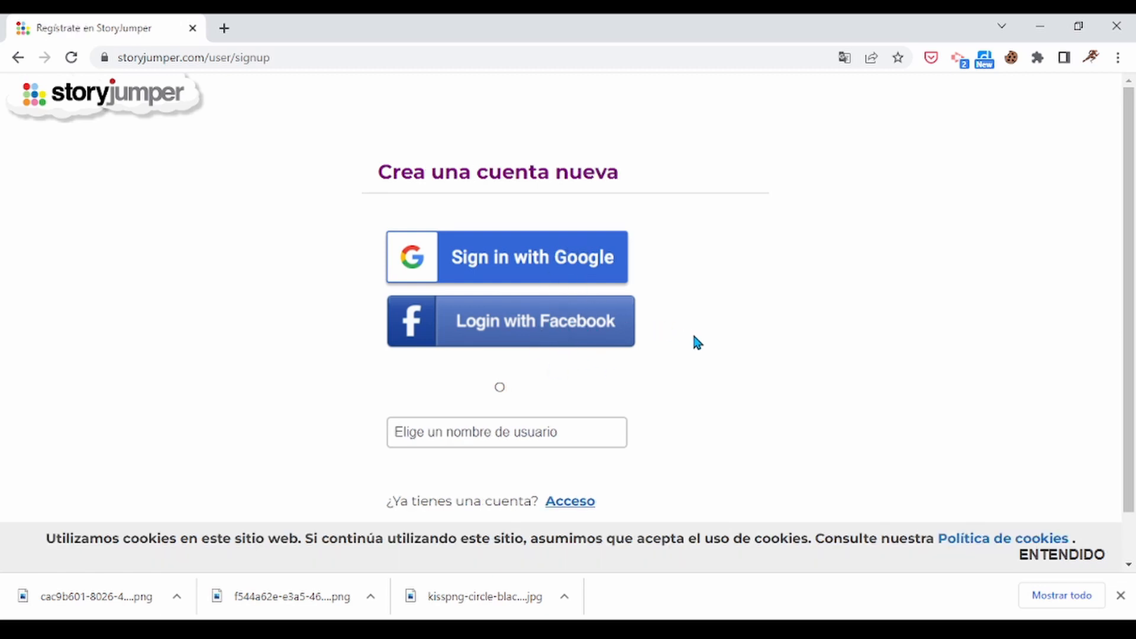
pyautogui.scroll(-1, 698, 342)
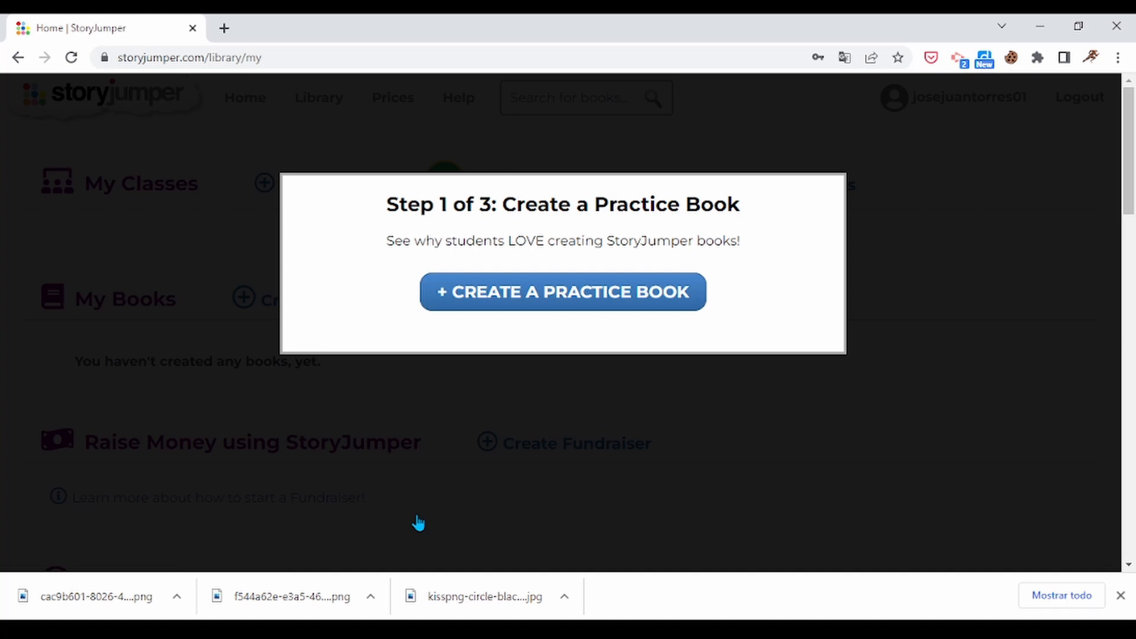
# Step: Create a practice book, save and exit it without watching the tutorial, and dismiss the prompt to import Classroom classes
pyautogui.click(522, 306)
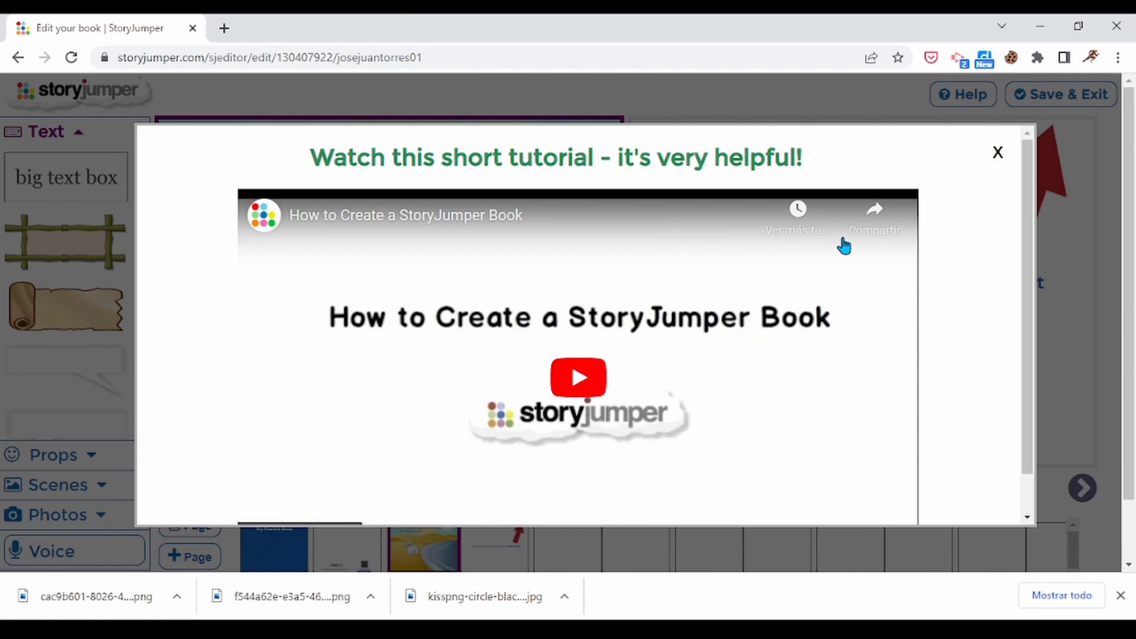
pyautogui.click(997, 155)
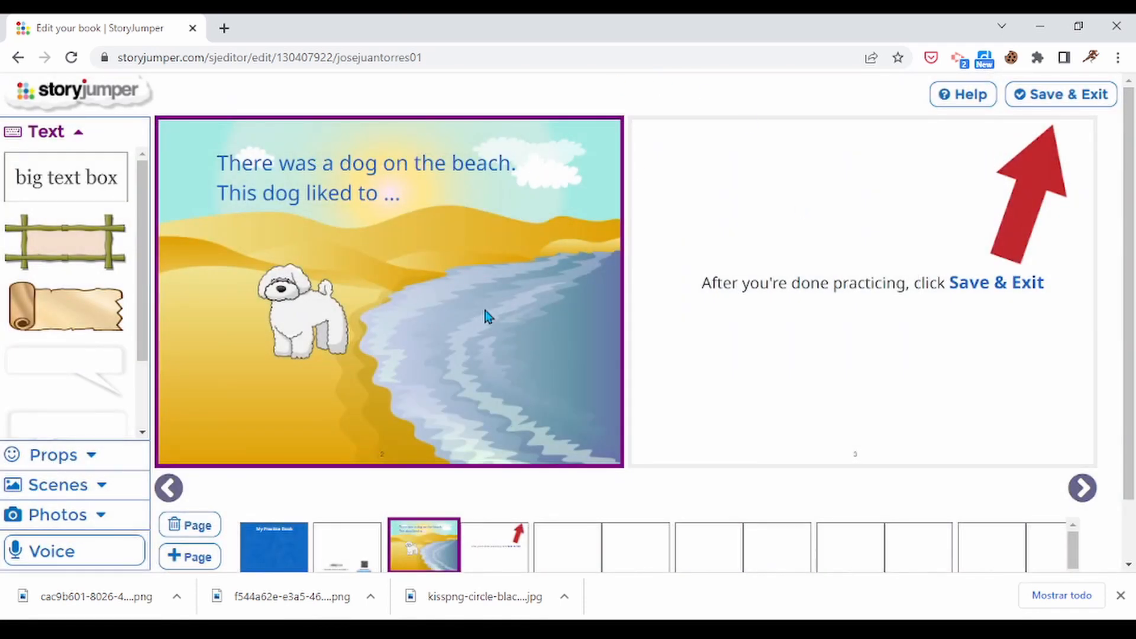
pyautogui.click(1050, 97)
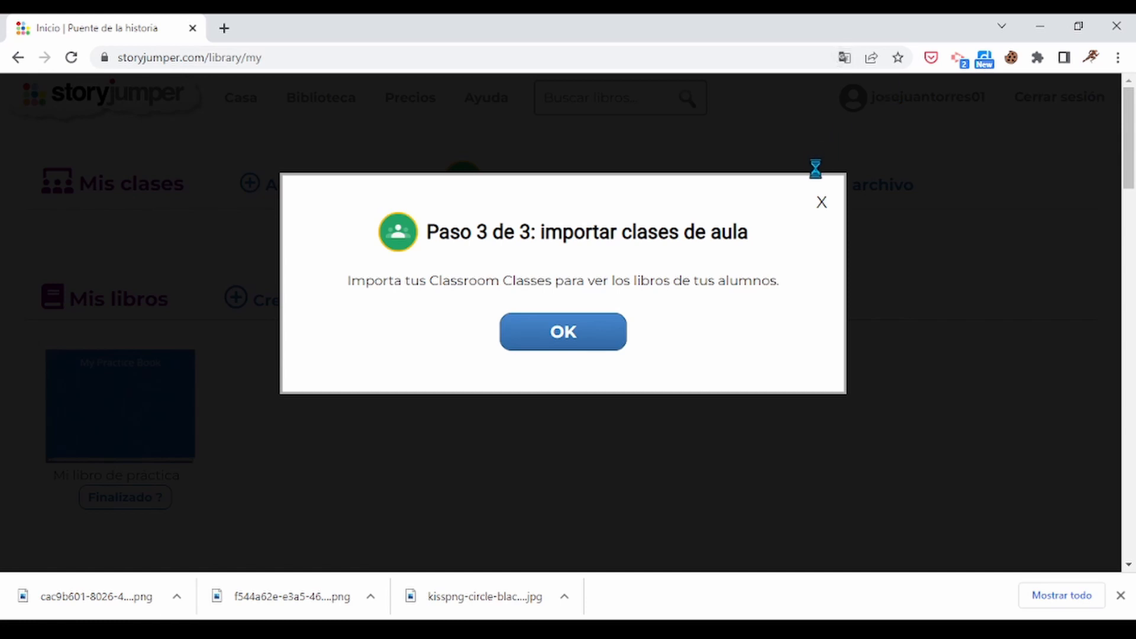
pyautogui.click(821, 205)
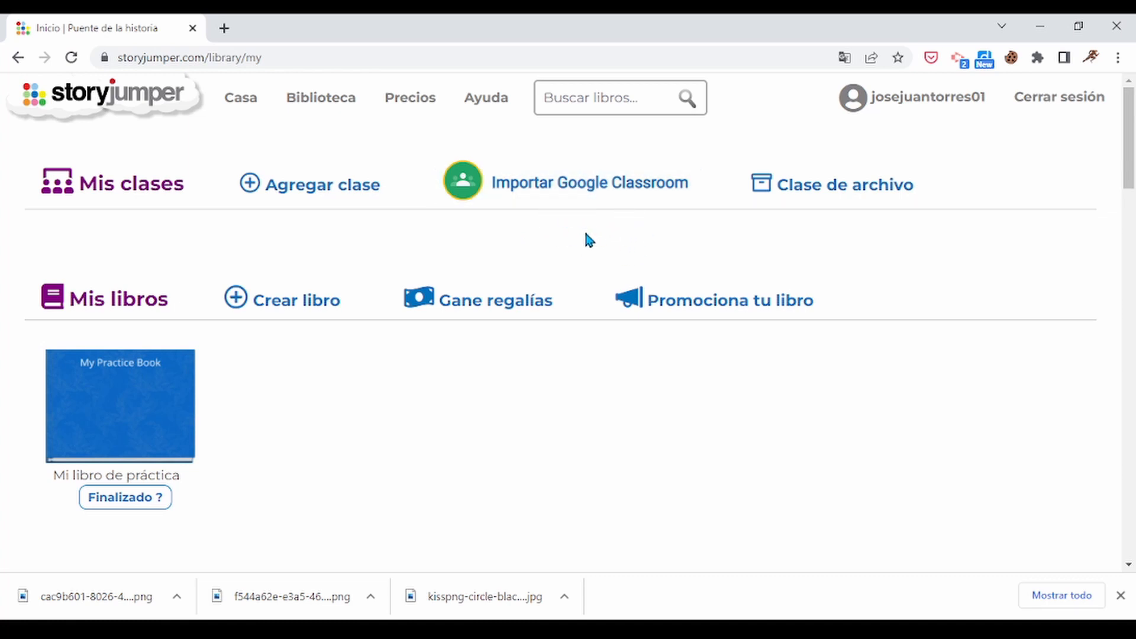
# Step: Add a class named Cuarto C with a one-word class password, set Google Classroom use to YES, and save it
pyautogui.click(333, 193)
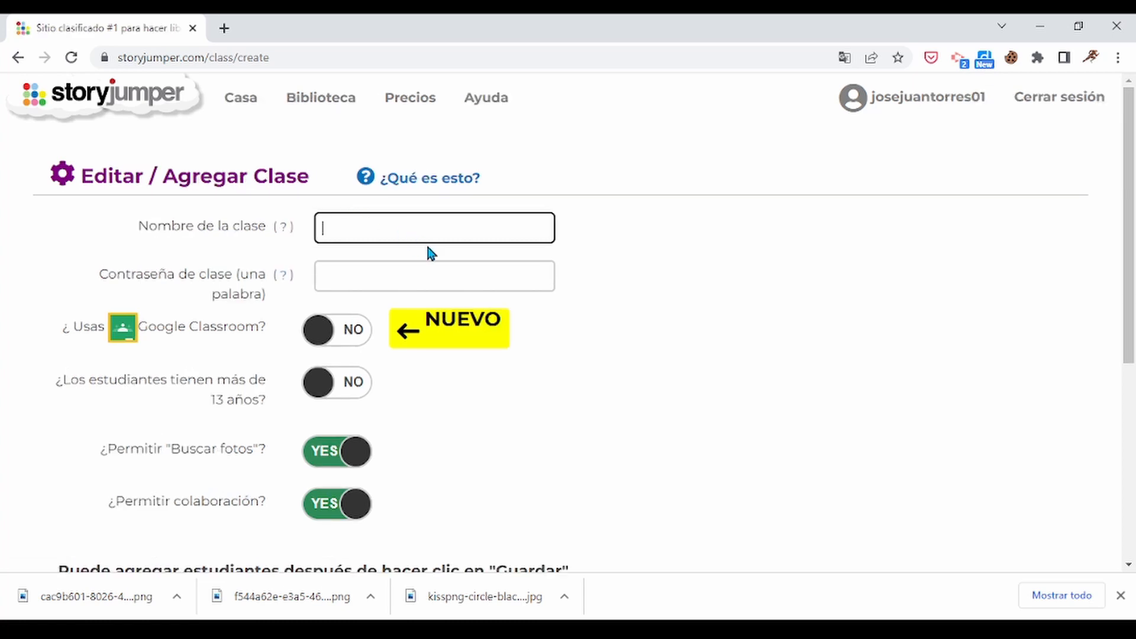
pyautogui.write('Cuarto C')
pyautogui.click(363, 276)
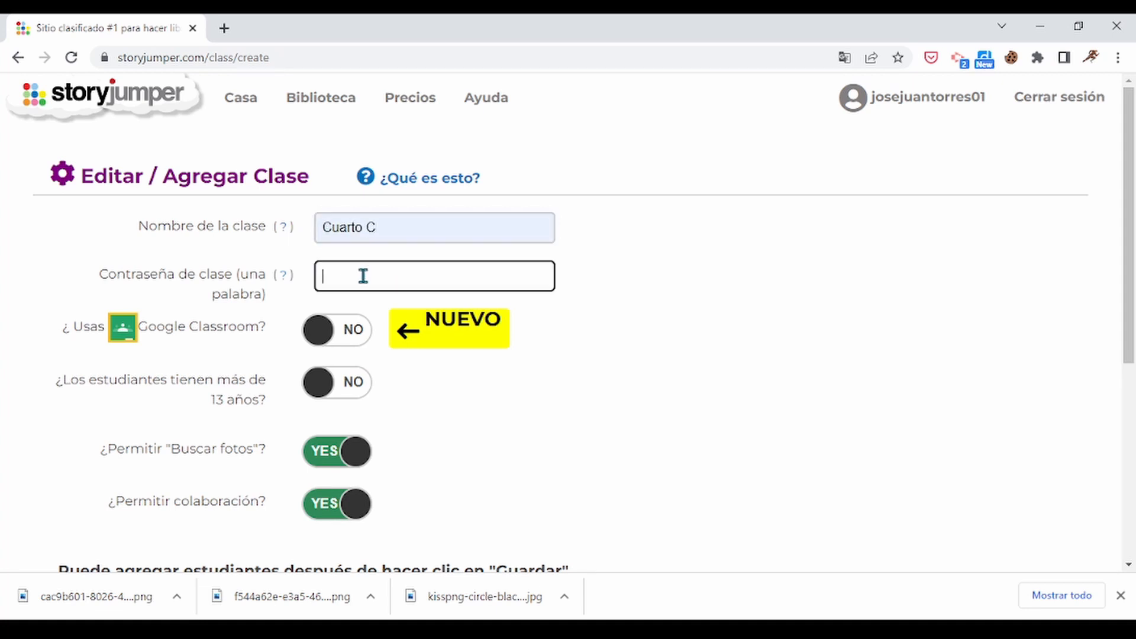
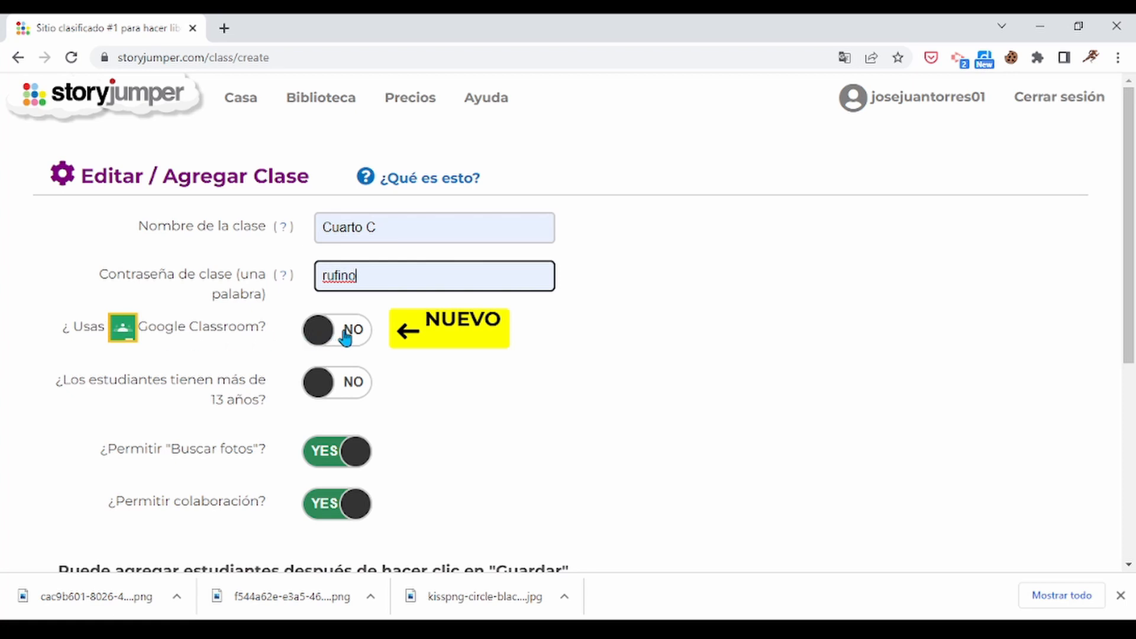
pyautogui.click(348, 336)
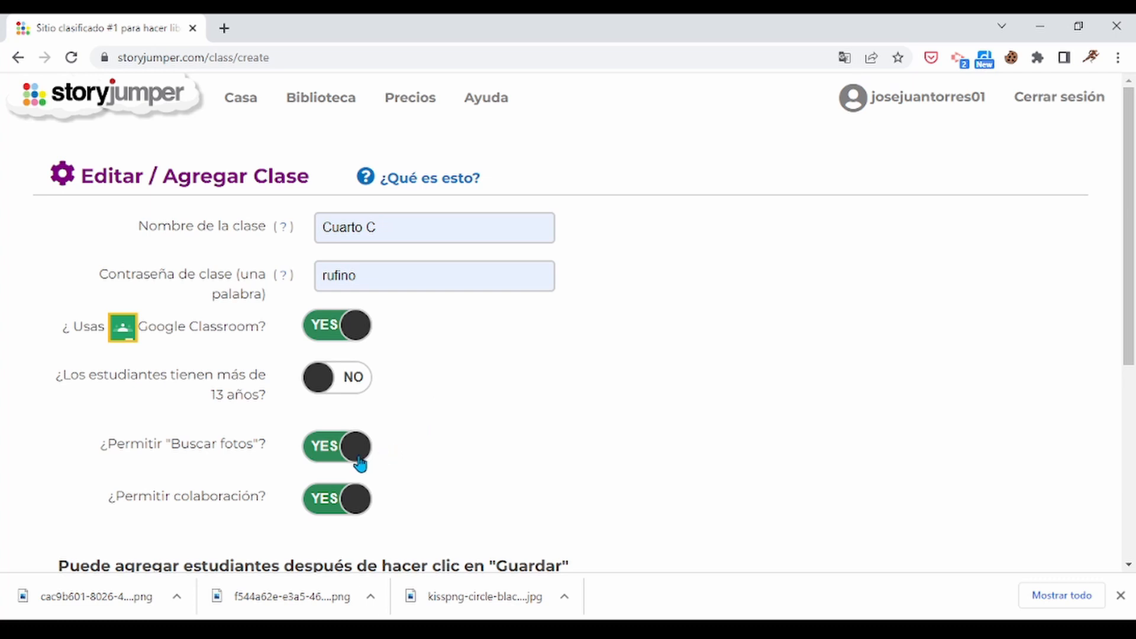
pyautogui.scroll(-2, 484, 509)
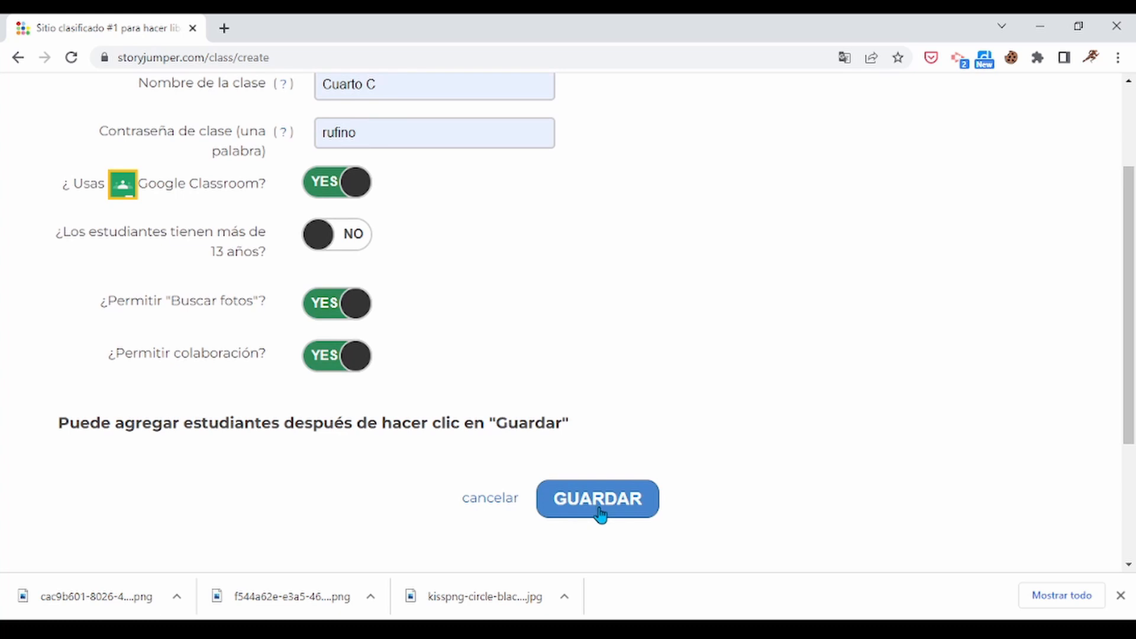
pyautogui.click(598, 509)
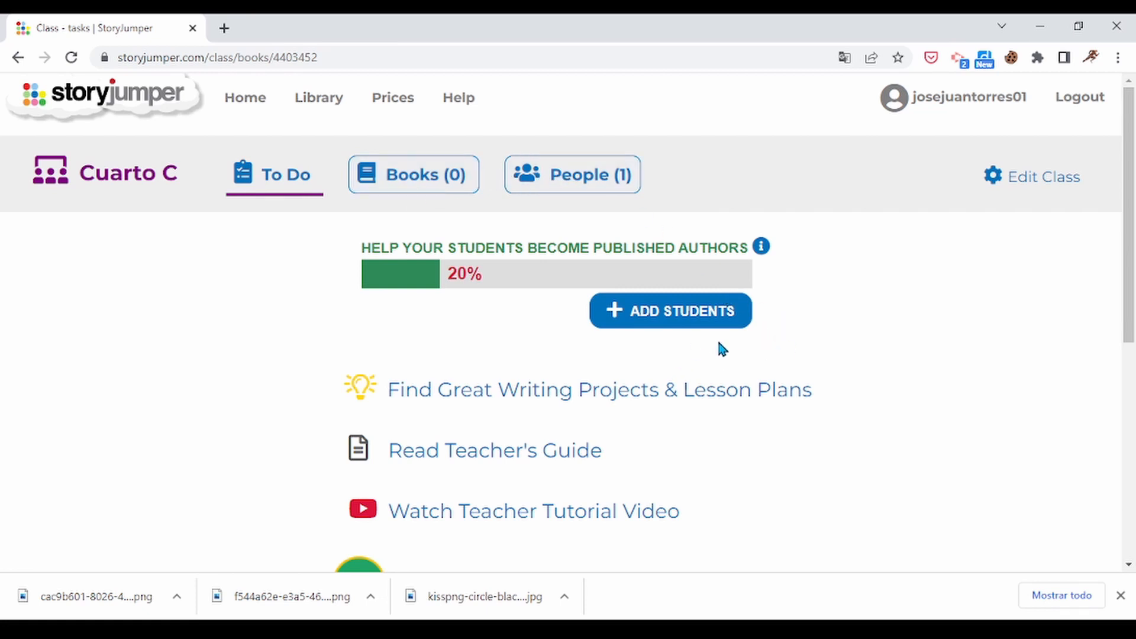
# Step: Show all options for adding students to the class and open the form for adding one student
pyautogui.click(681, 322)
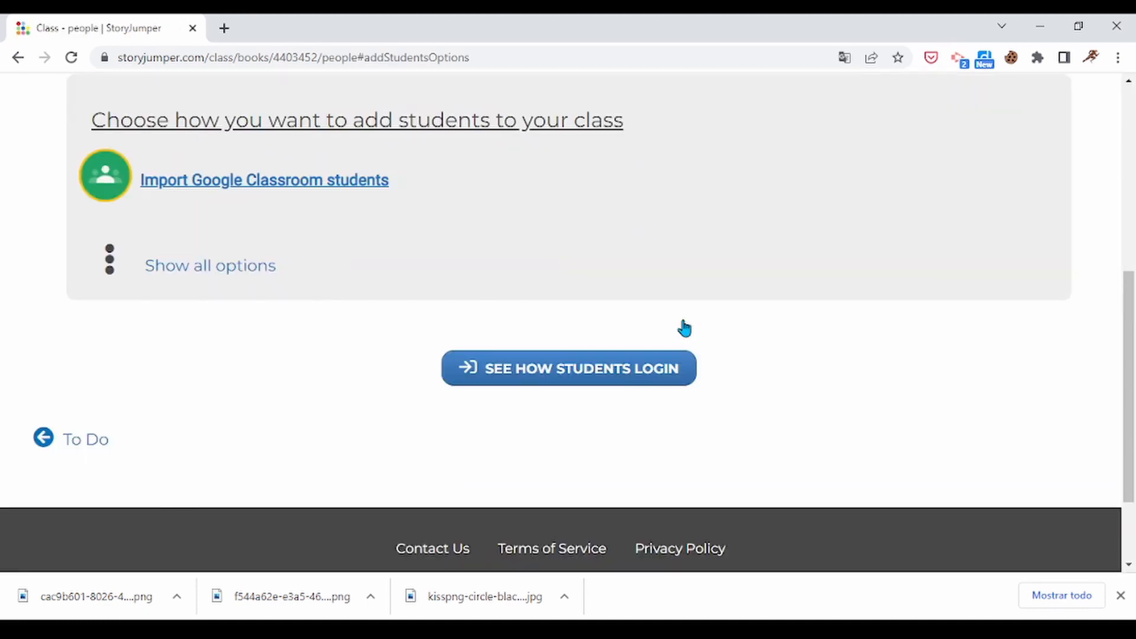
pyautogui.scroll(1, 684, 328)
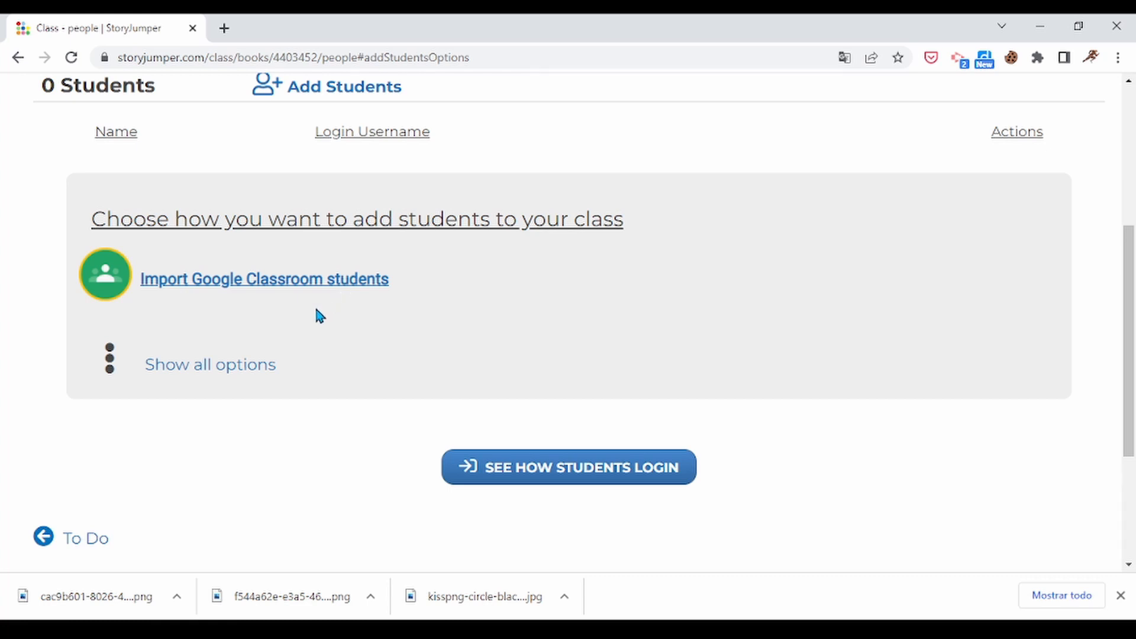
pyautogui.click(246, 365)
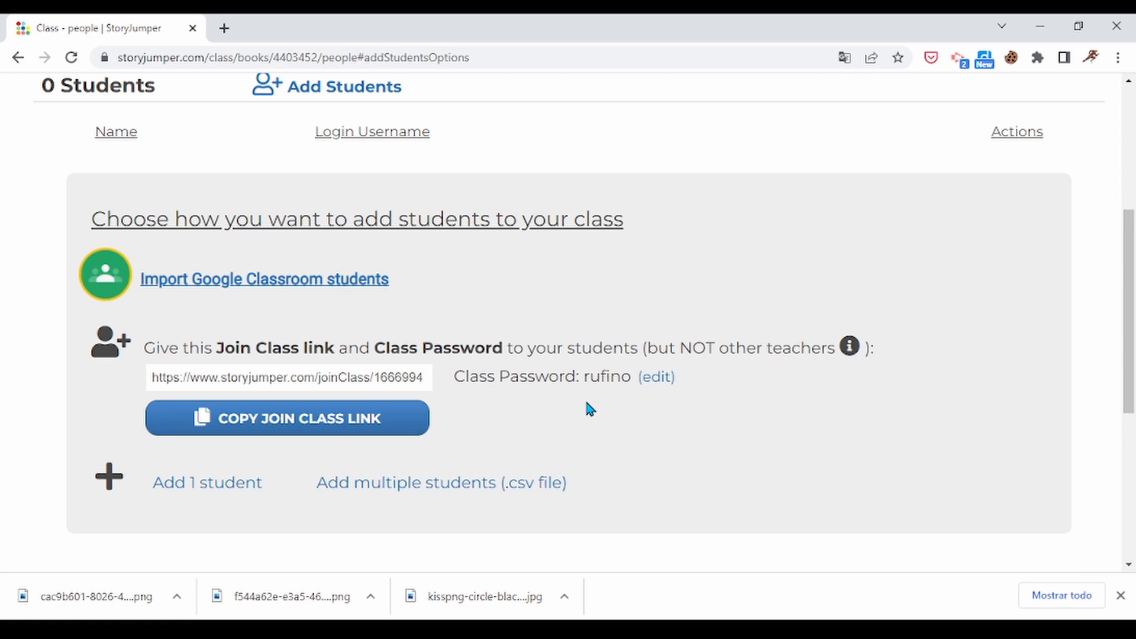
pyautogui.click(242, 488)
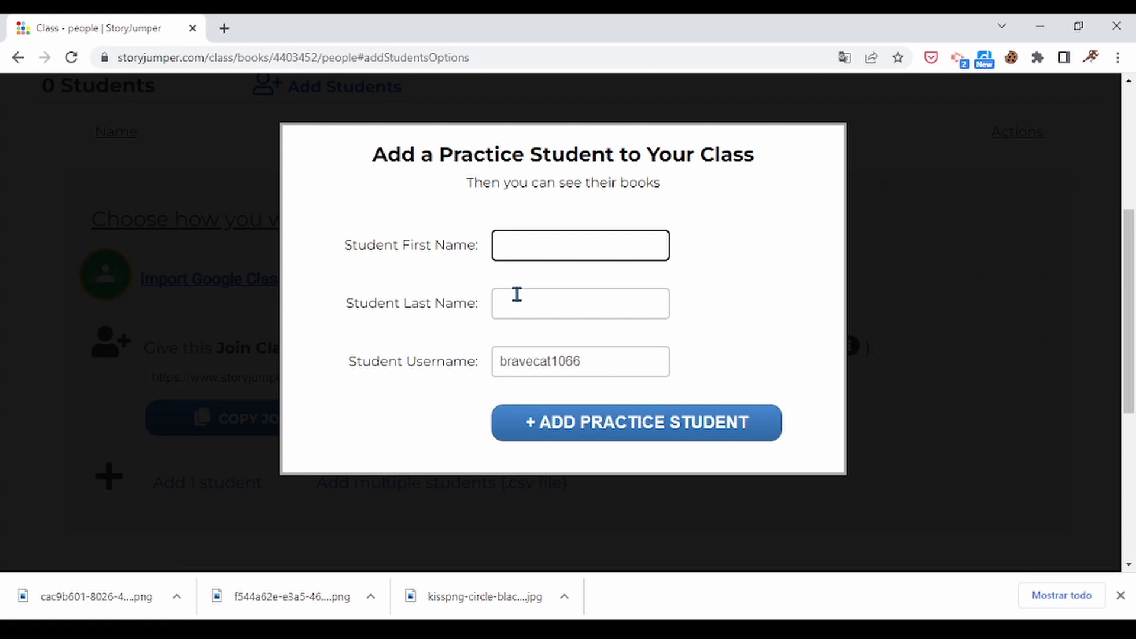
# Step: Replace the suggested student username with one based on the student's first name and try to add the practice student
pyautogui.click(579, 362)
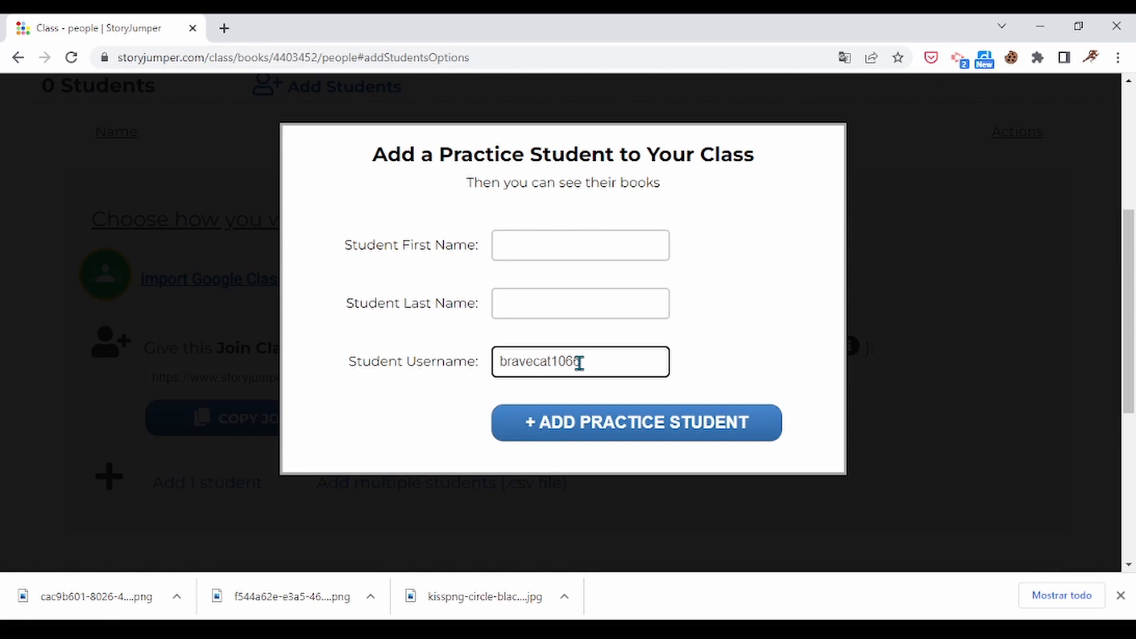
pyautogui.press('BackSpace')
pyautogui.press('BackSpace')
pyautogui.press('BackSpace')
pyautogui.press('BackSpace')
pyautogui.press('BackSpace')
pyautogui.press('BackSpace')
pyautogui.press('BackSpace')
pyautogui.press('BackSpace')
pyautogui.press('BackSpace')
pyautogui.press('BackSpace')
pyautogui.press('BackSpace')
pyautogui.press('BackSpace')
pyautogui.write('Alberto01')
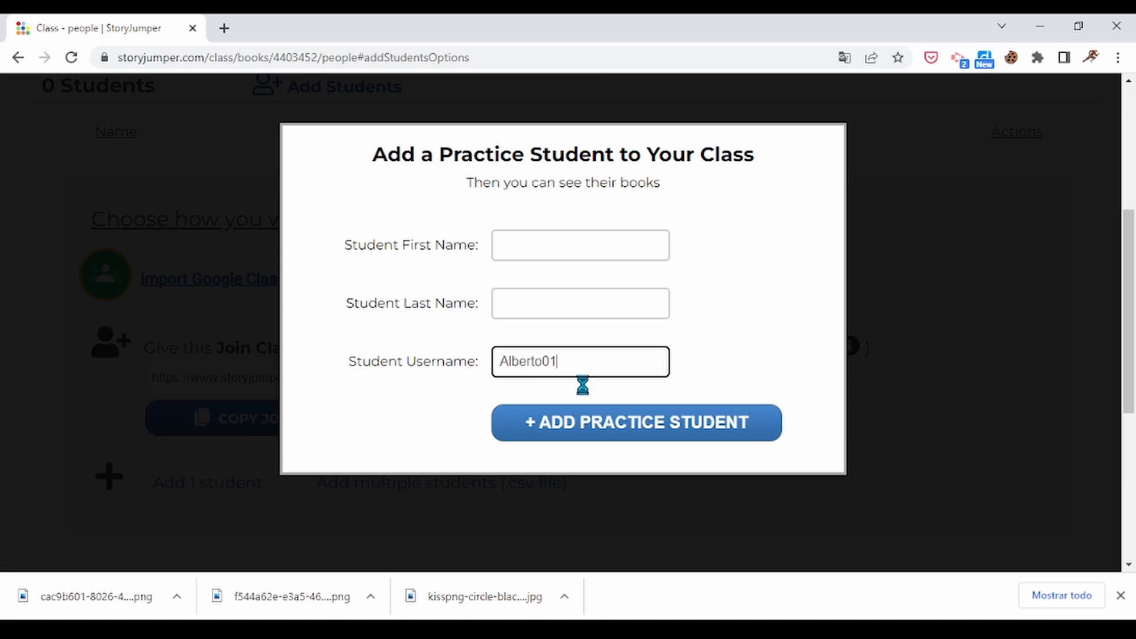
pyautogui.click(586, 421)
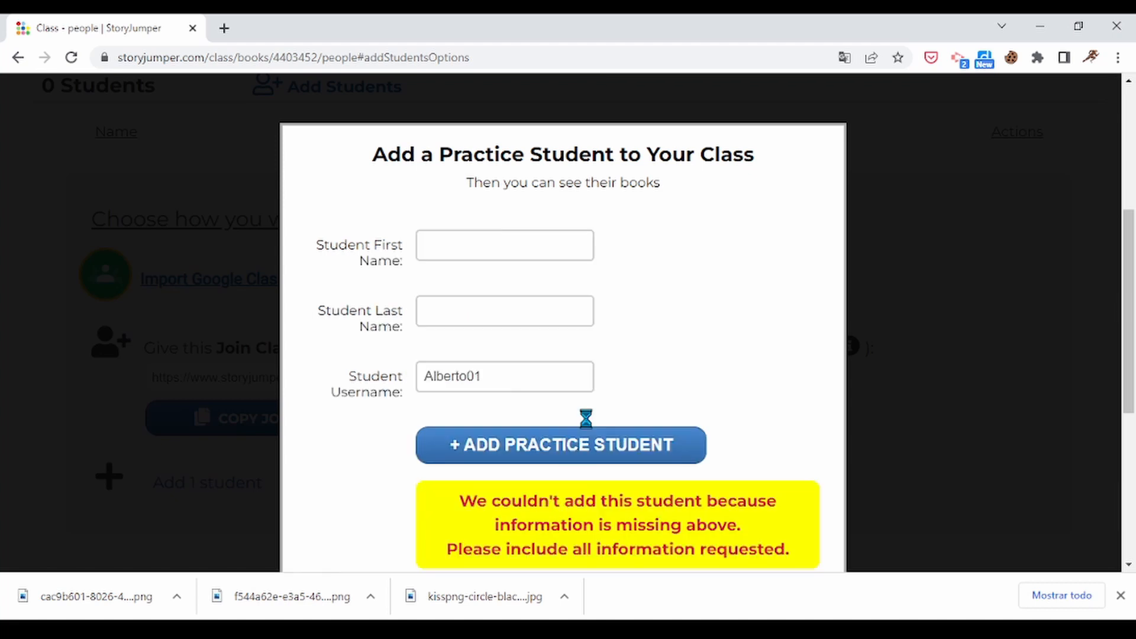
# Step: Fill in the practice student's first and last names and try to add the student again
pyautogui.click(492, 252)
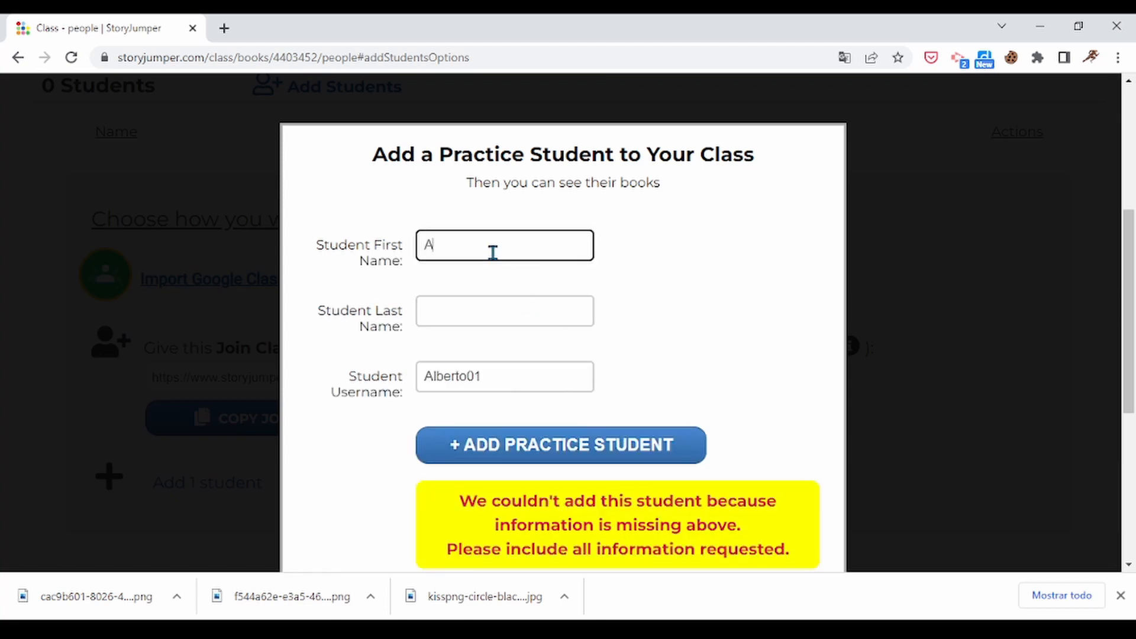
pyautogui.click(464, 312)
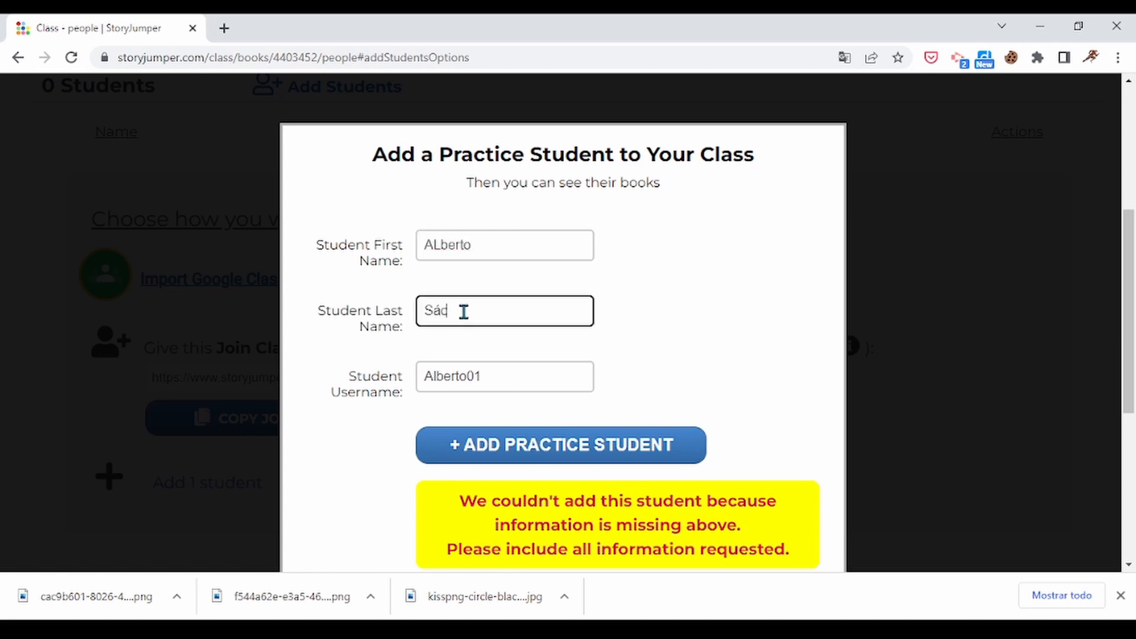
pyautogui.click(490, 441)
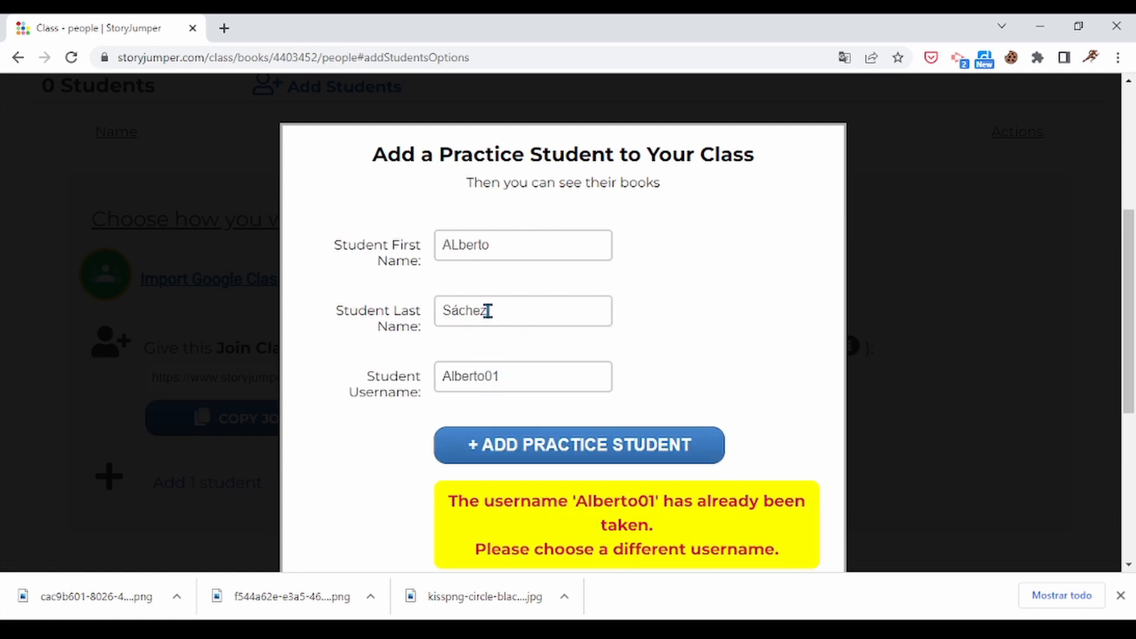
# Step: Correct the spelling of the student's last name by adding the missing letter and resubmit the form
pyautogui.click(459, 312)
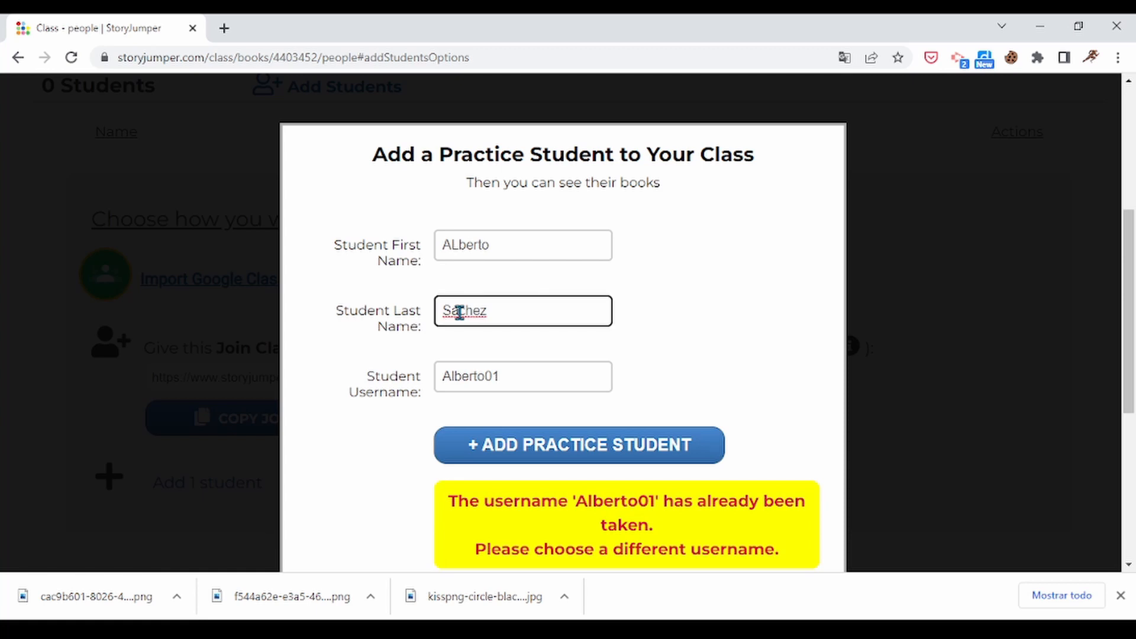
pyautogui.press('BackSpace')
pyautogui.write('án')
pyautogui.click(530, 442)
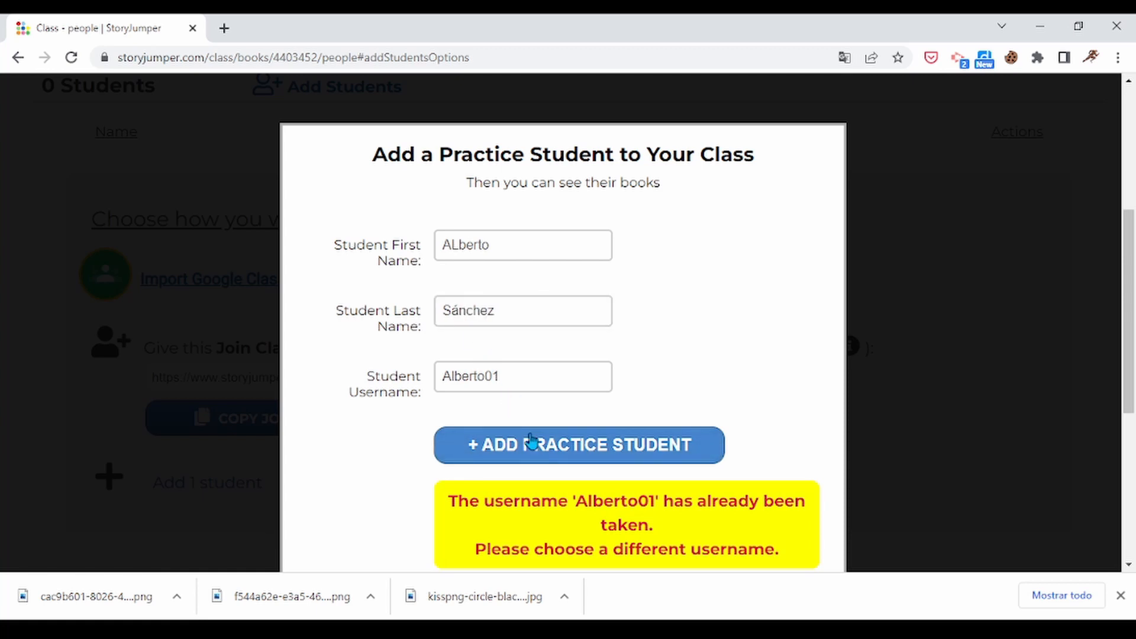
# Step: Change the student username to the first and last name combined followed by 01, and add the practice student
pyautogui.click(494, 245)
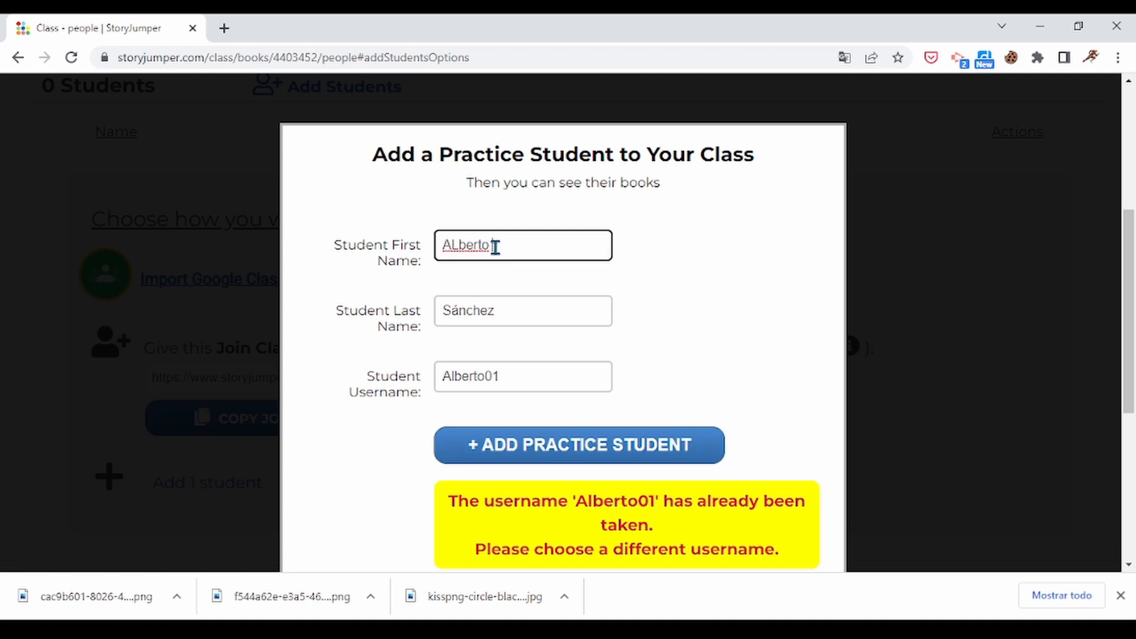
pyautogui.click(511, 376)
pyautogui.press('BackSpace')
pyautogui.press('BackSpace')
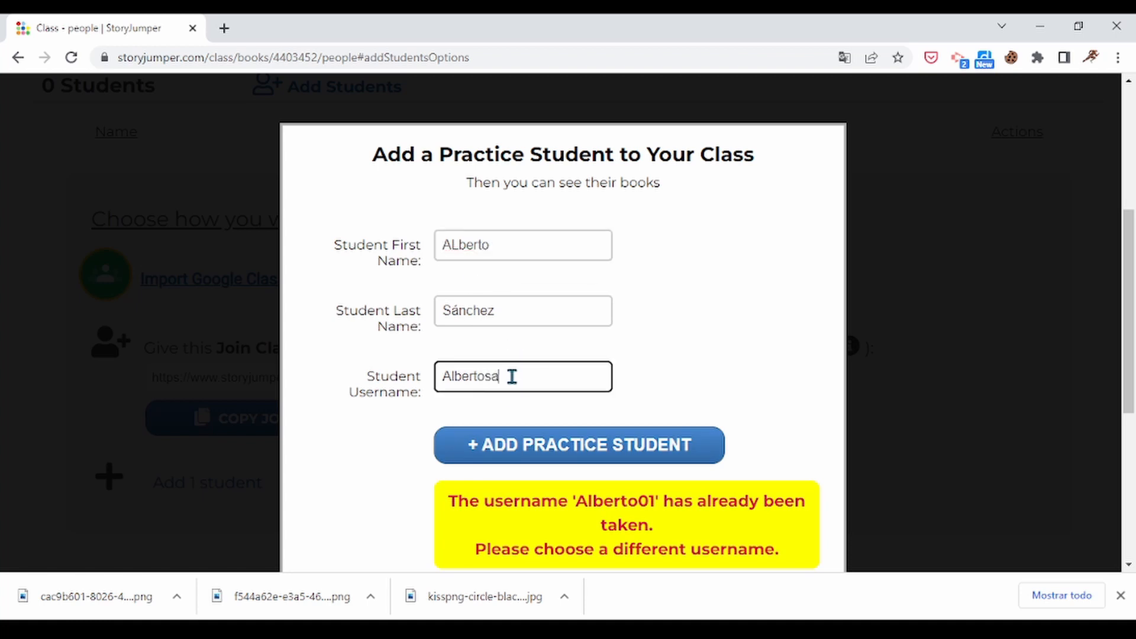
pyautogui.click(585, 448)
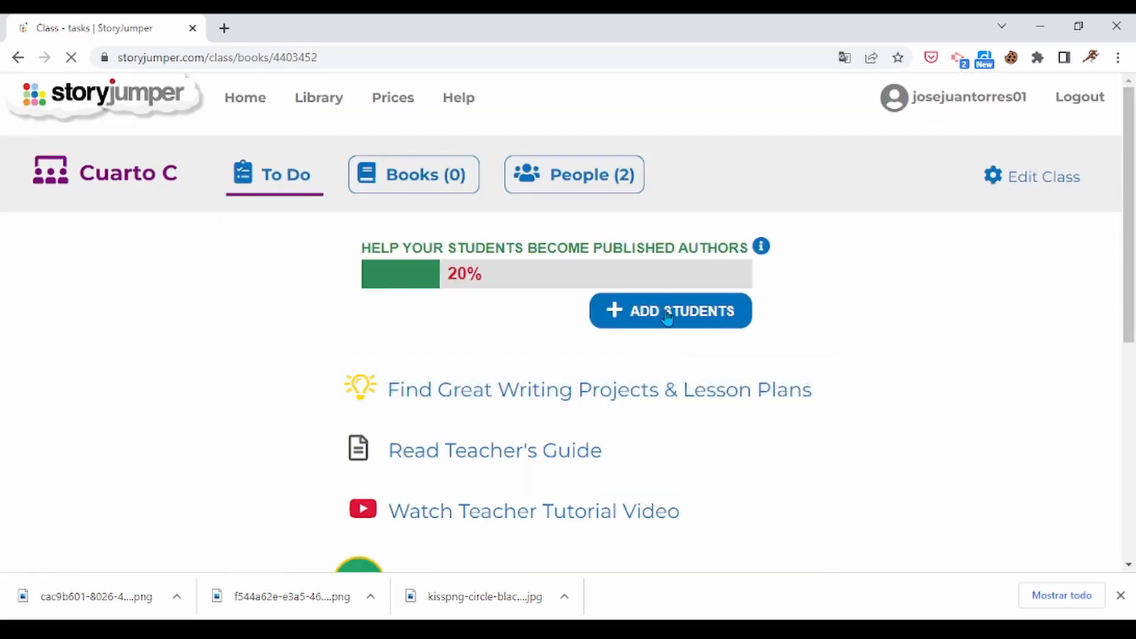
# Step: Reset the new student's password from the people list of the Cuarto C class
pyautogui.click(583, 180)
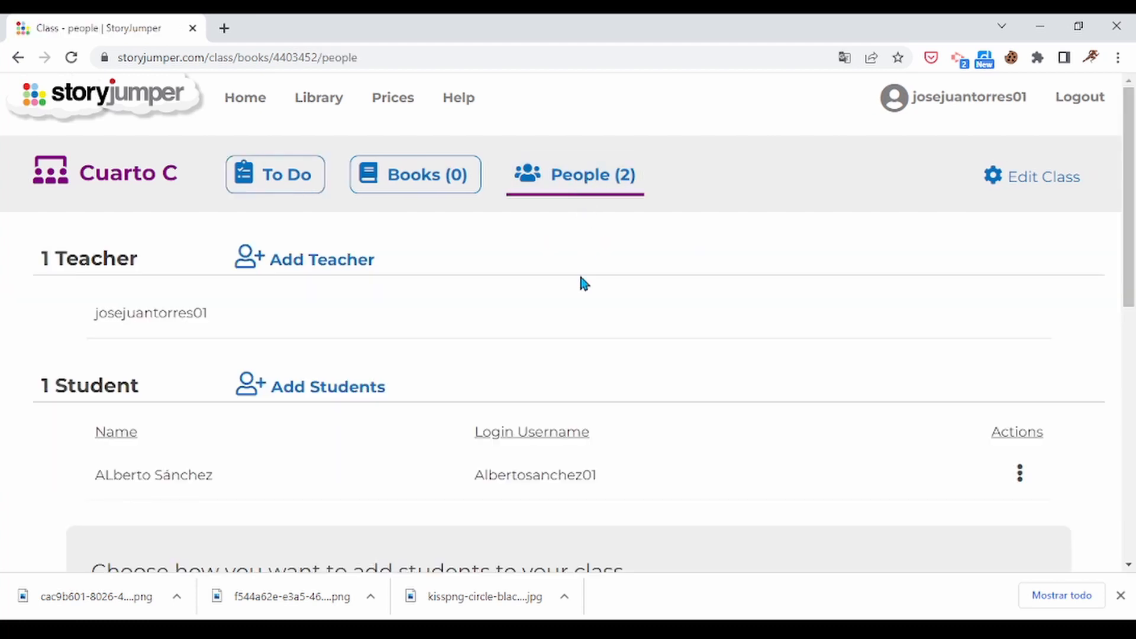
pyautogui.scroll(-1, 771, 487)
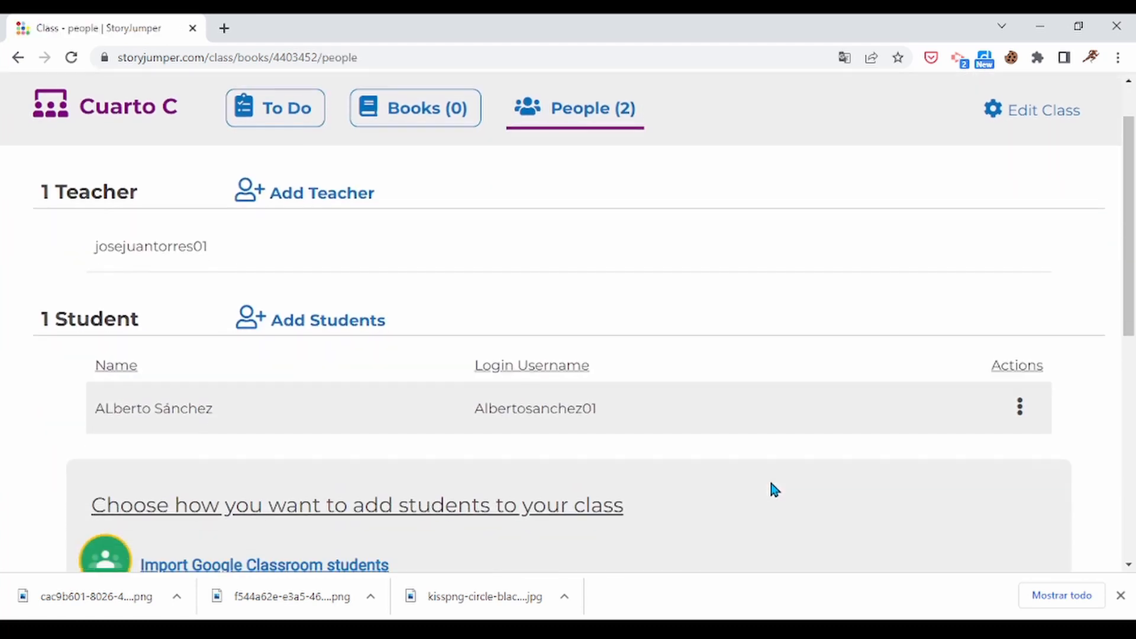
pyautogui.click(1019, 408)
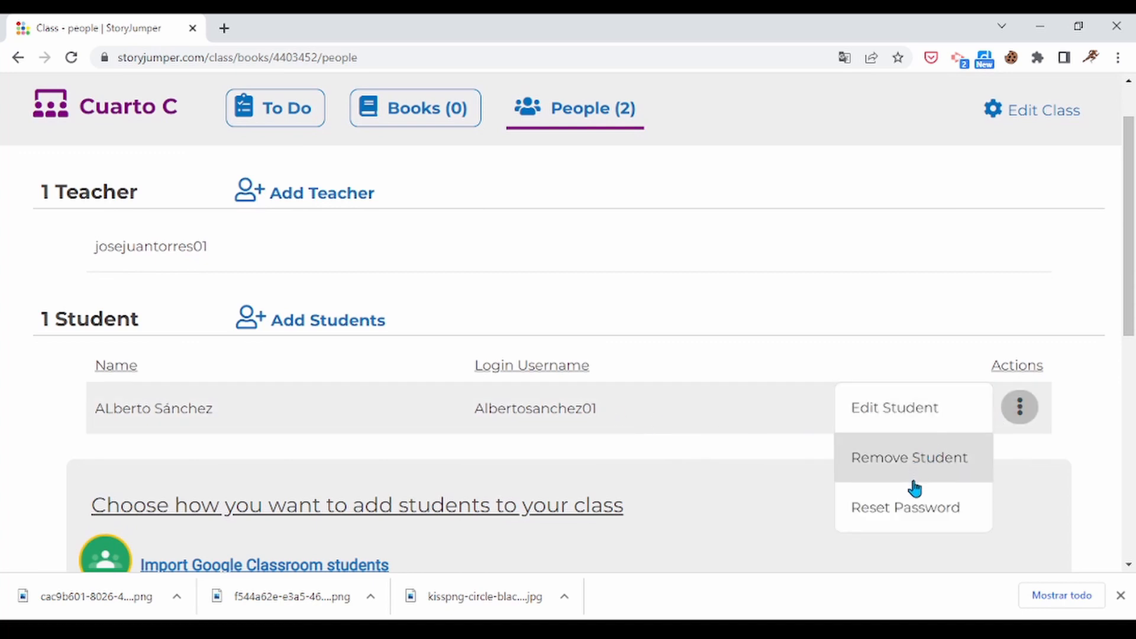
pyautogui.click(905, 509)
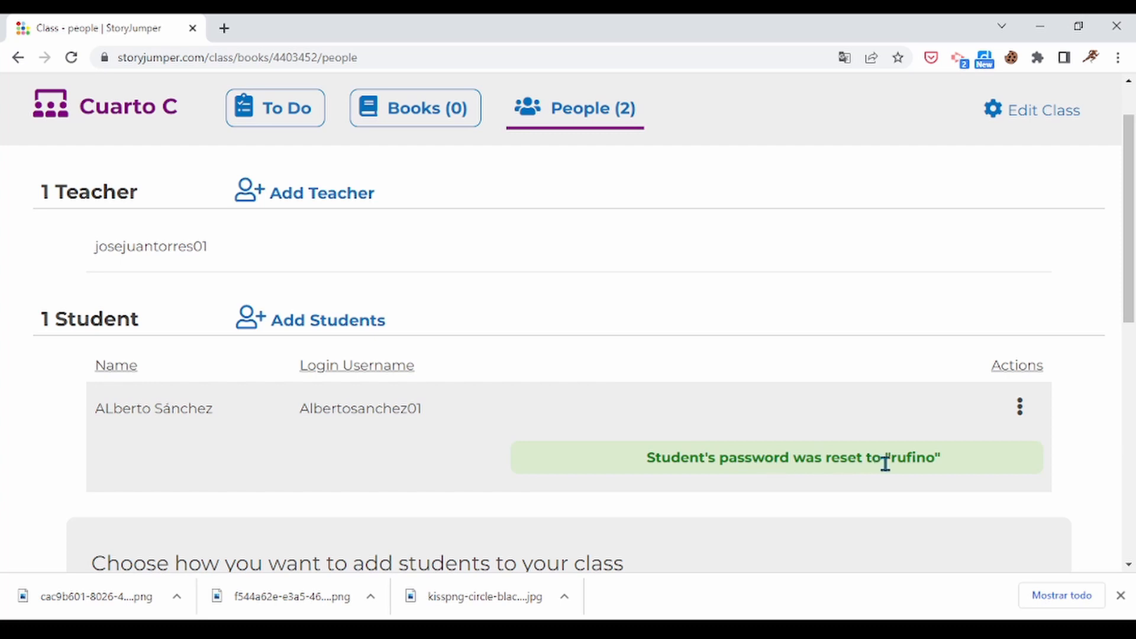
# Step: Show all options for adding students to the Cuarto C class and examine the join link, single-student and .csv methods
pyautogui.click(368, 325)
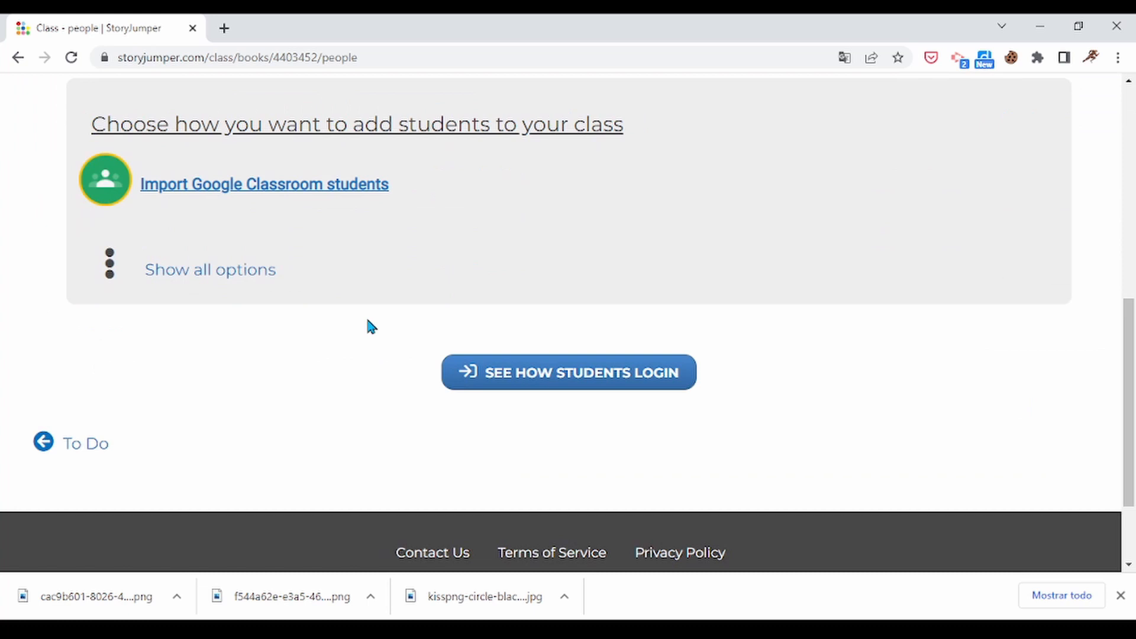
pyautogui.click(207, 279)
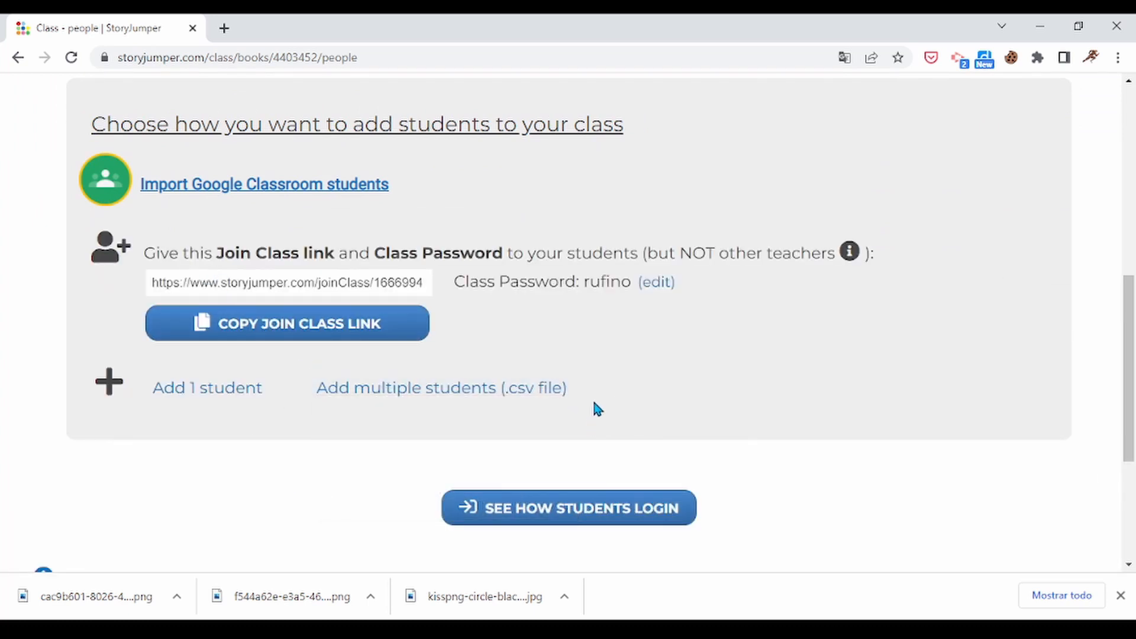
pyautogui.moveTo(530, 413)
pyautogui.moveTo(487, 393)
pyautogui.scroll(9, 778, 474)
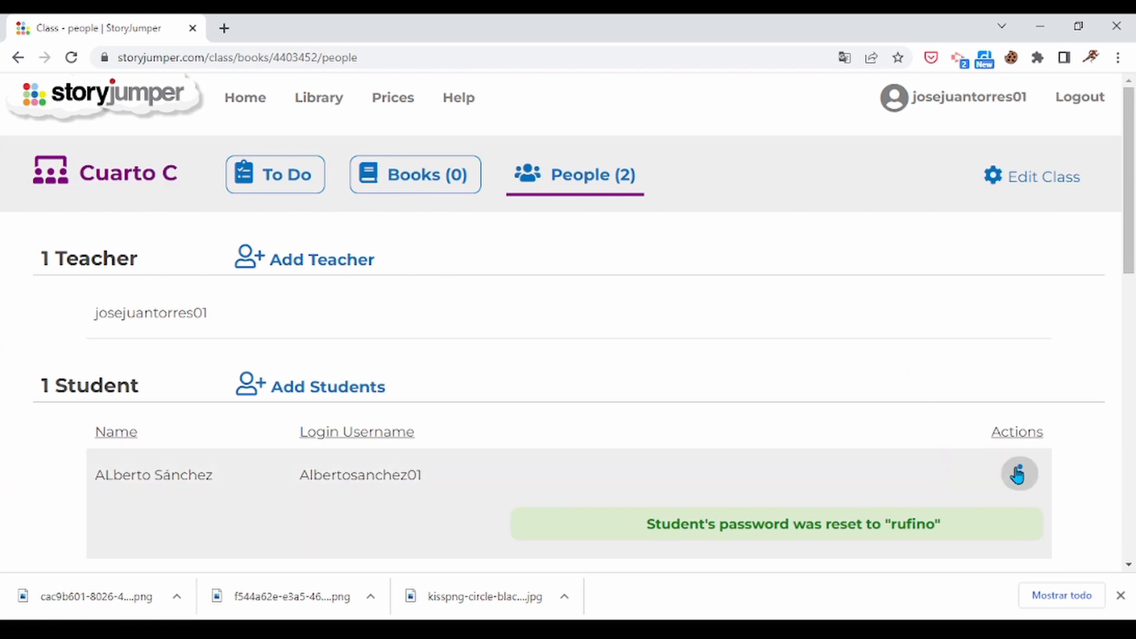
# Step: Look through the actions available for the student in the Cuarto C people list
pyautogui.click(1018, 473)
pyautogui.scroll(-2, 921, 459)
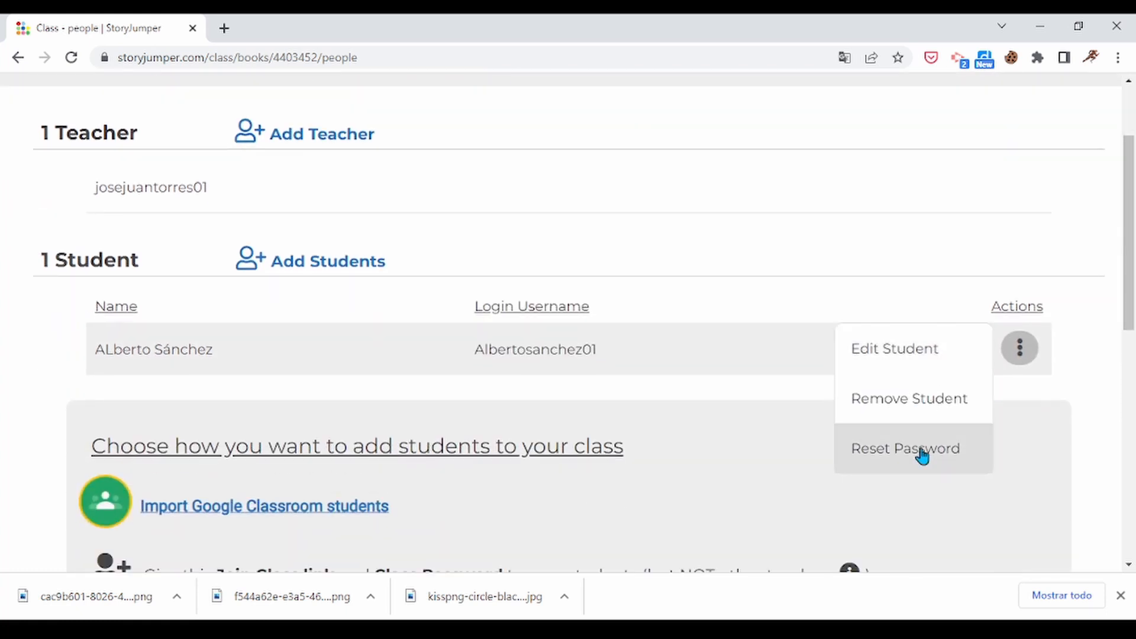
pyautogui.scroll(2, 548, 211)
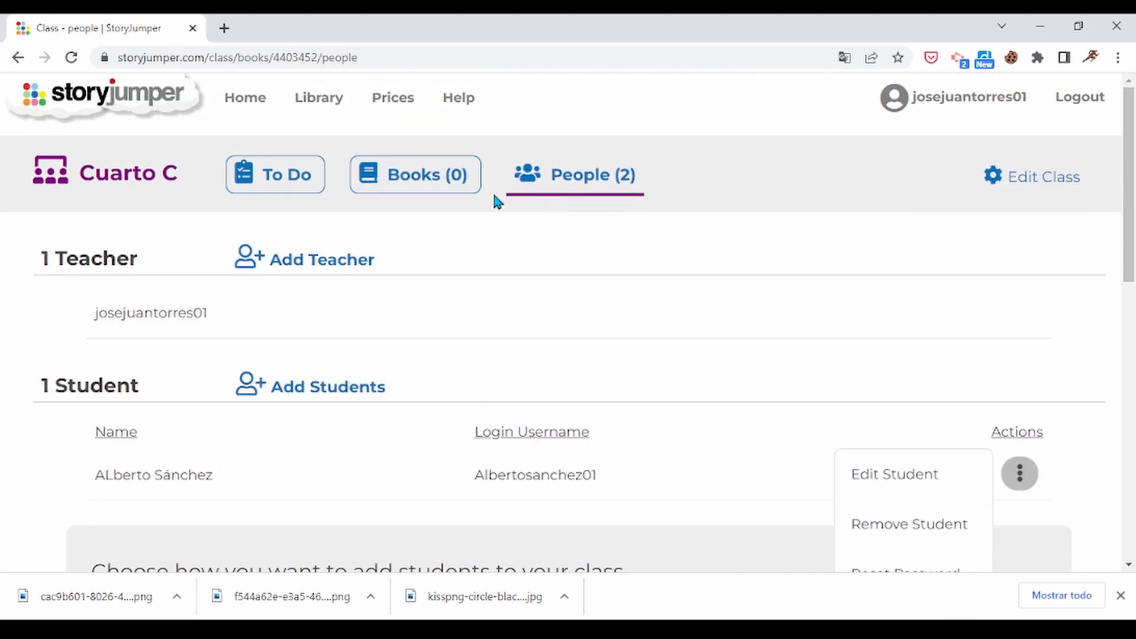
# Step: View the Cuarto C class's to-do page and return to the StoryJumper home page
pyautogui.click(168, 185)
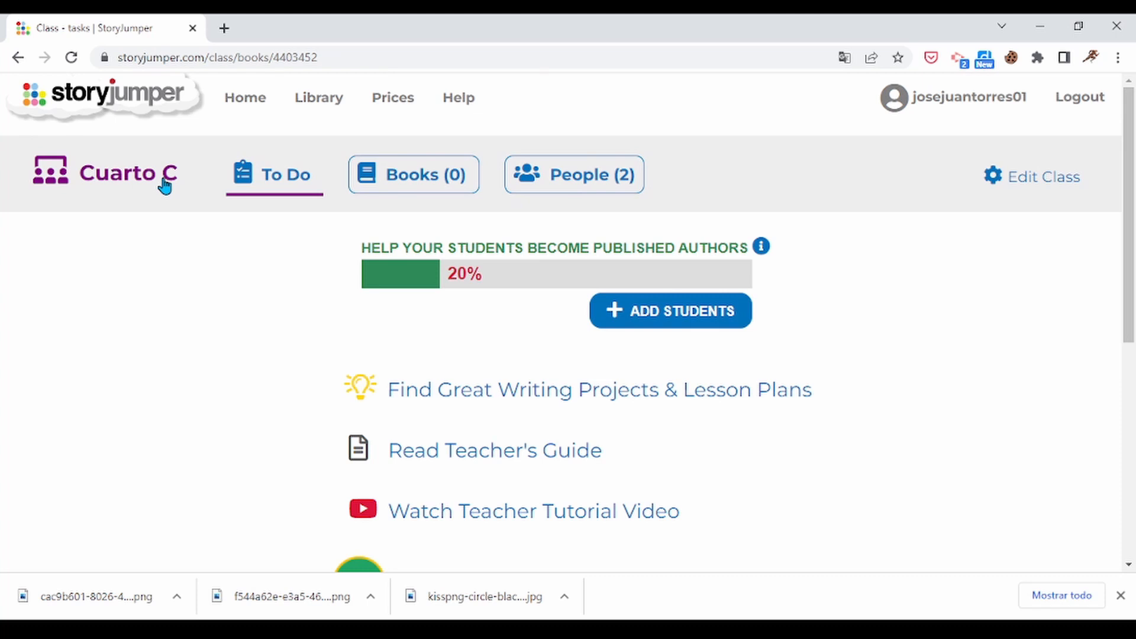
pyautogui.scroll(-1, 164, 185)
pyautogui.scroll(1, 164, 185)
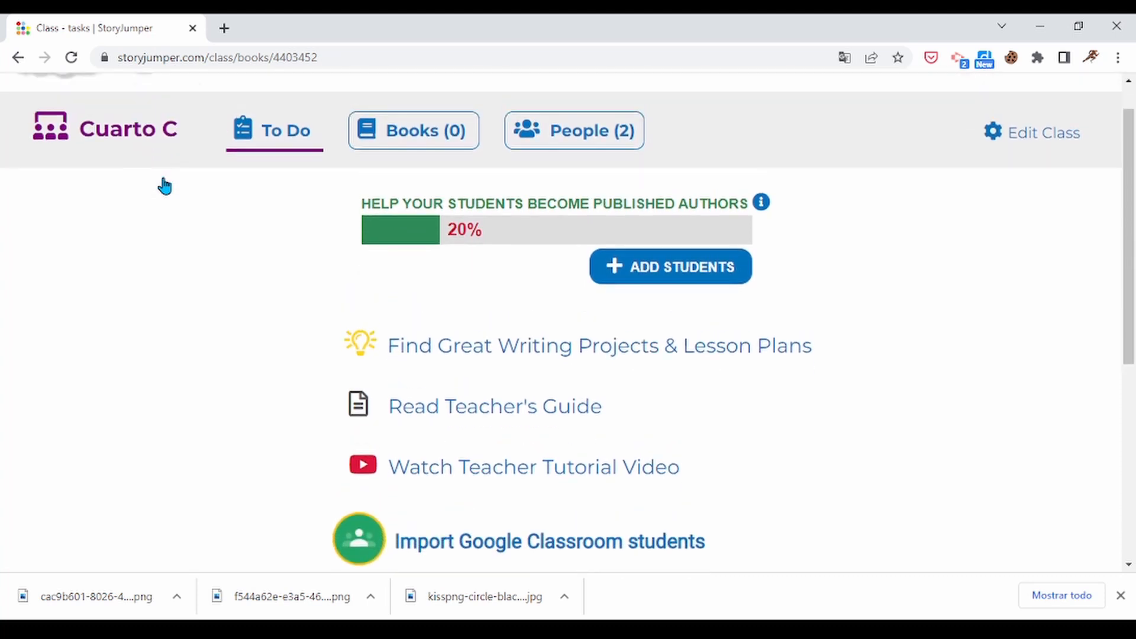
pyautogui.click(234, 100)
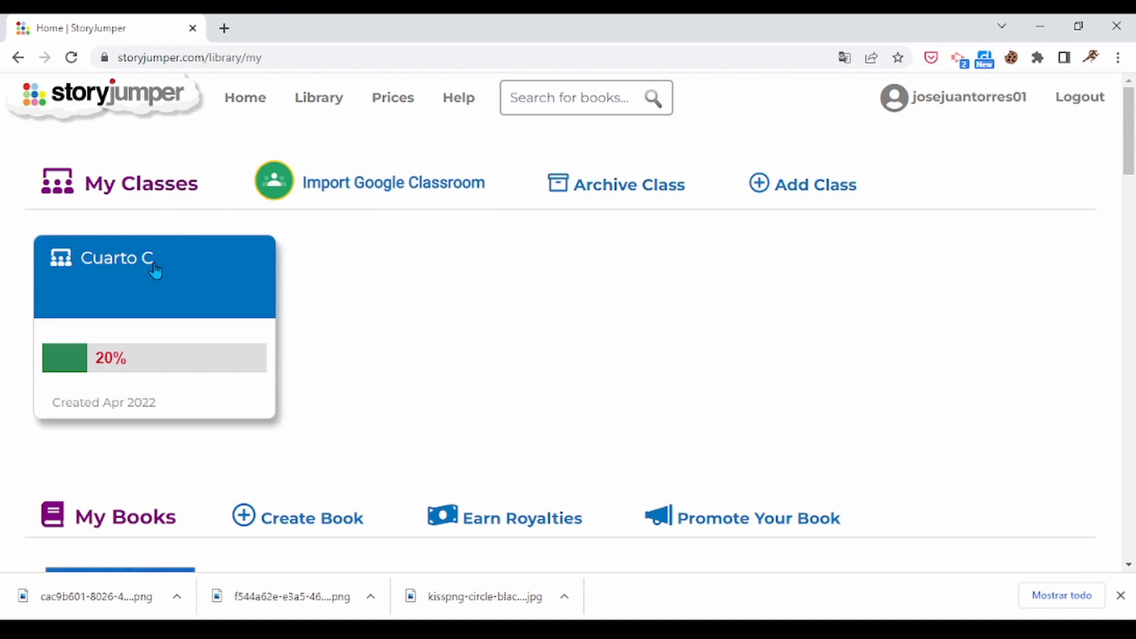
# Step: Reopen the Cuarto C class from the home page and review its people list
pyautogui.click(117, 295)
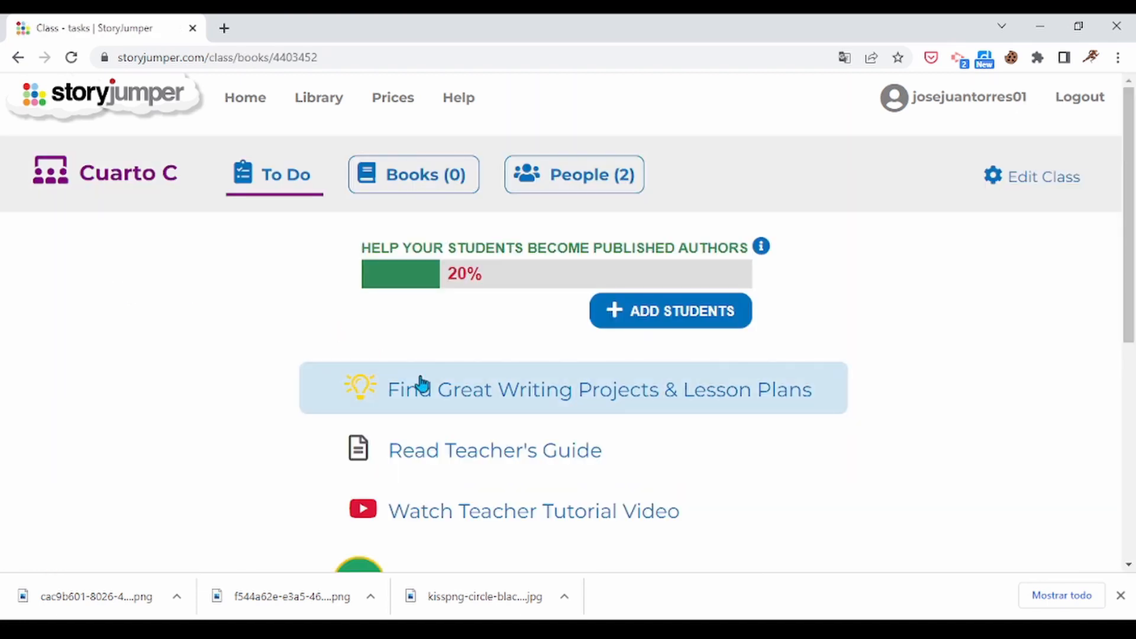
pyautogui.scroll(-2, 420, 384)
pyautogui.scroll(1, 421, 383)
pyautogui.click(570, 189)
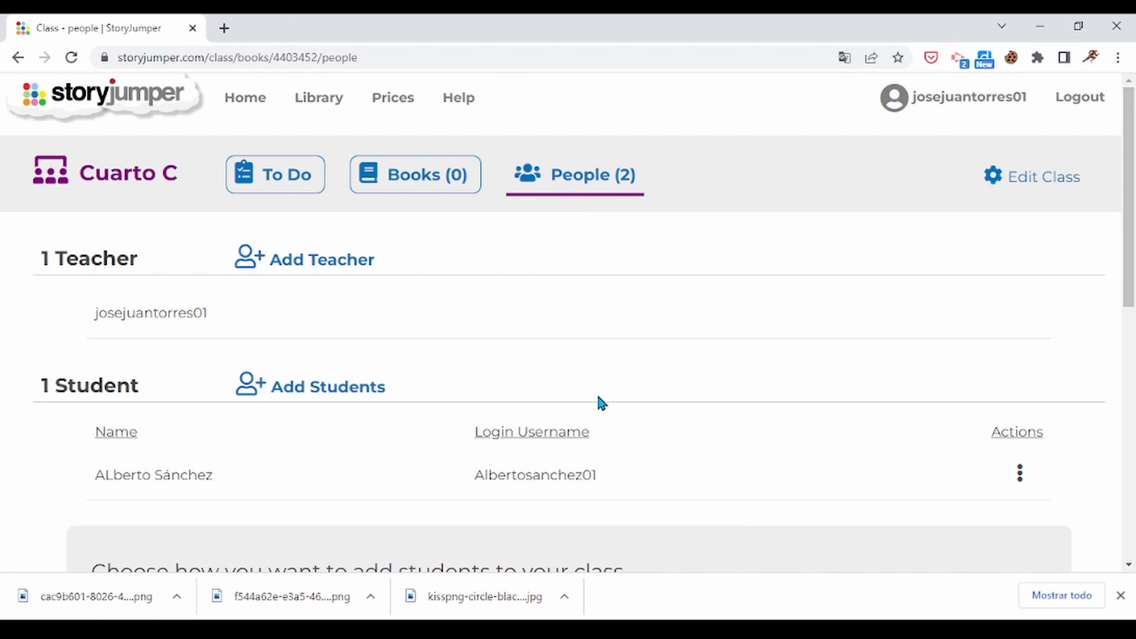
pyautogui.scroll(-1, 601, 401)
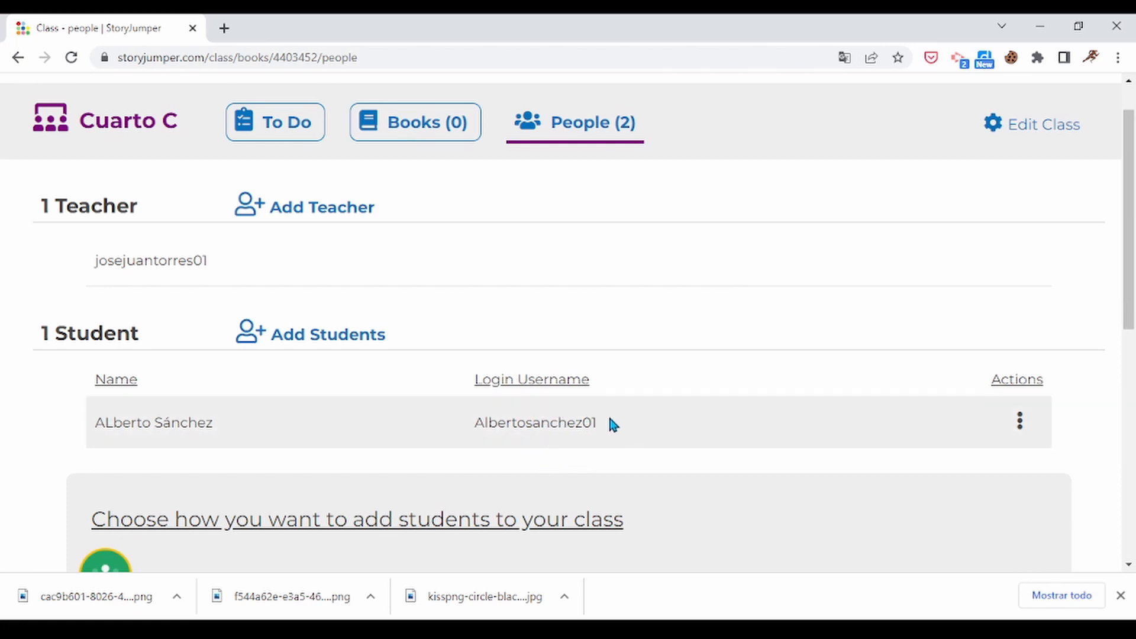
pyautogui.scroll(-1, 577, 456)
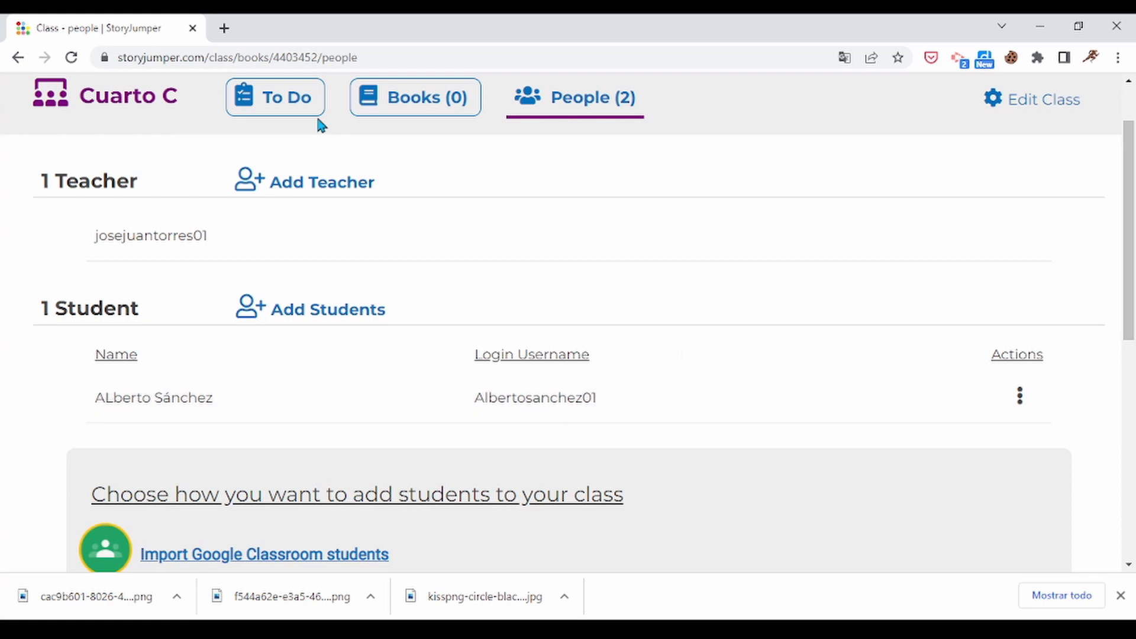
pyautogui.scroll(2, 319, 122)
# Step: Return to the home page and show the My Books section
pyautogui.click(253, 108)
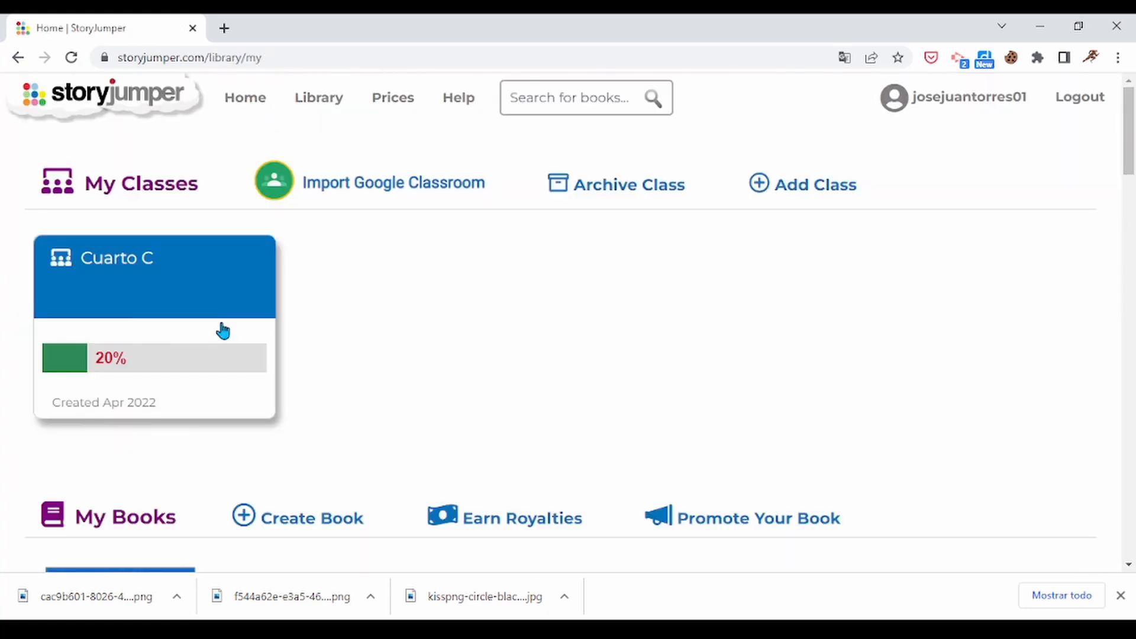
pyautogui.scroll(-2, 406, 365)
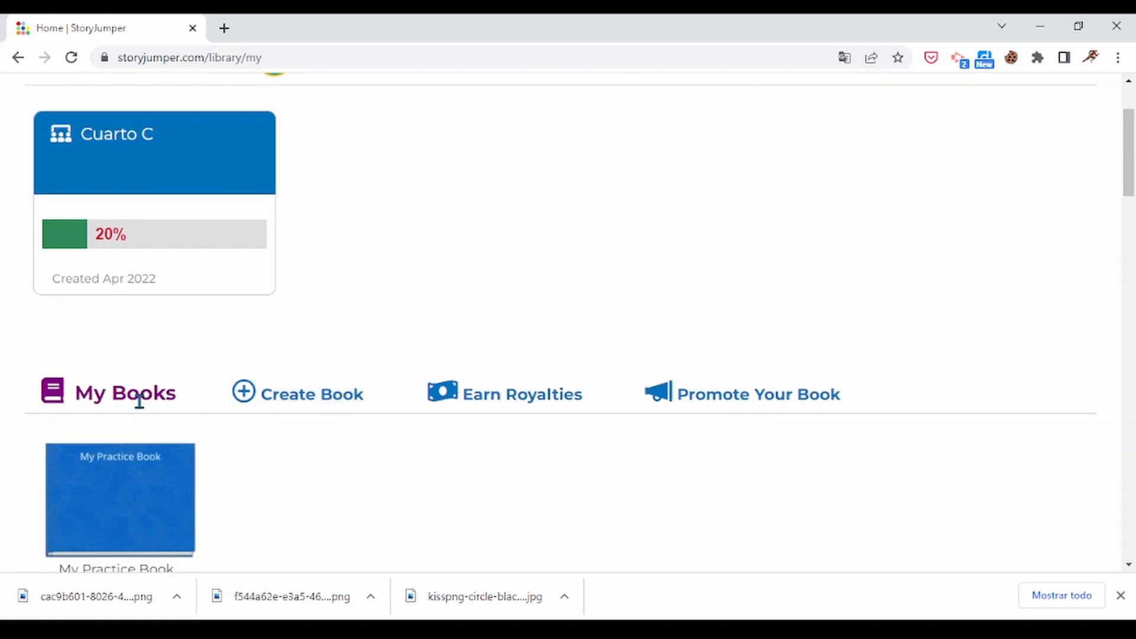
pyautogui.scroll(-1, 153, 515)
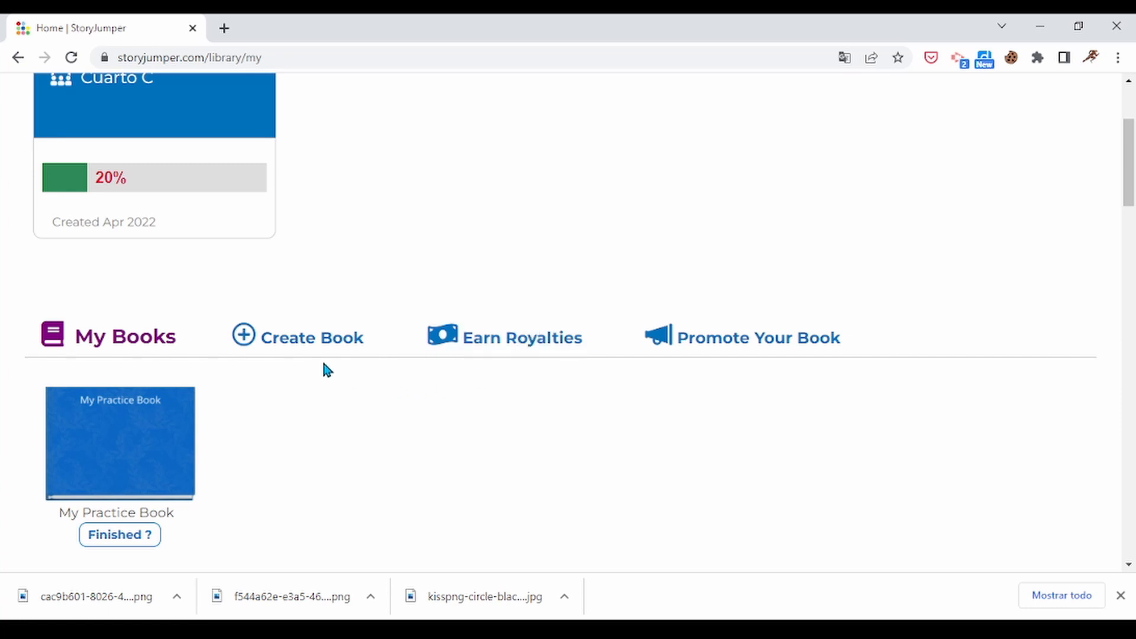
# Step: Look at the available book types and the Hero book's girl/boy option, and close it without making a book
pyautogui.click(304, 349)
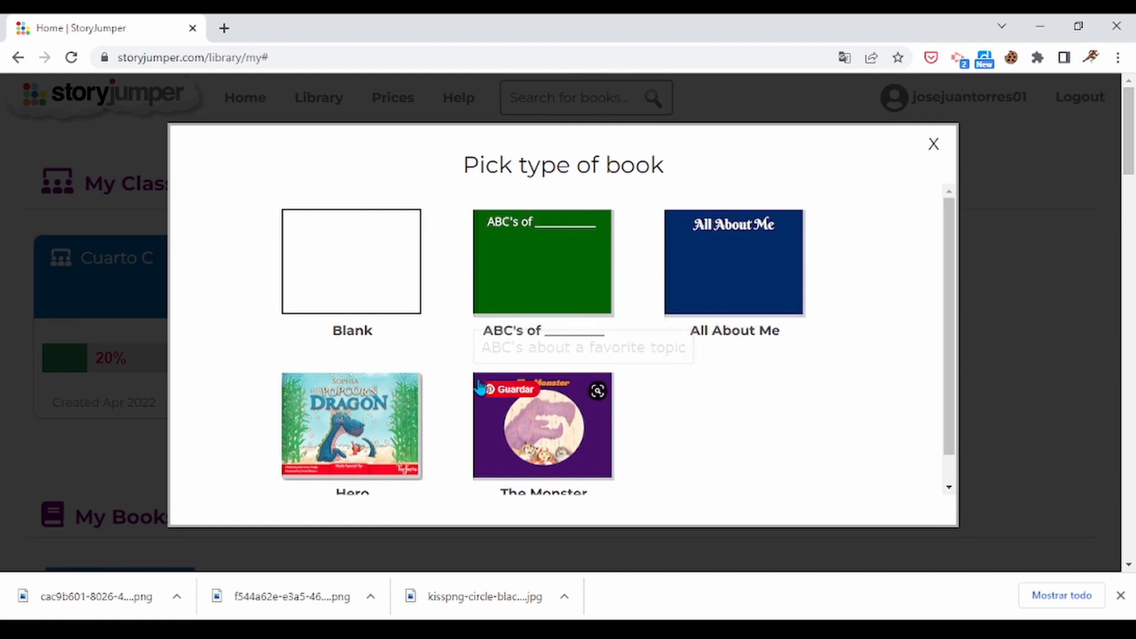
pyautogui.scroll(-1, 363, 425)
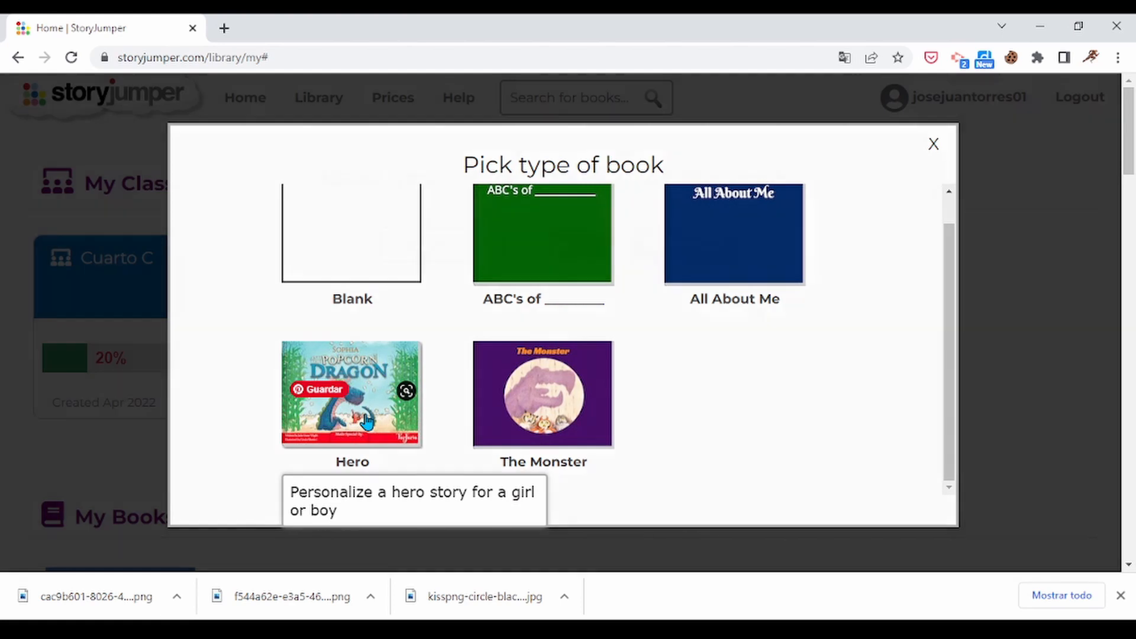
pyautogui.click(367, 422)
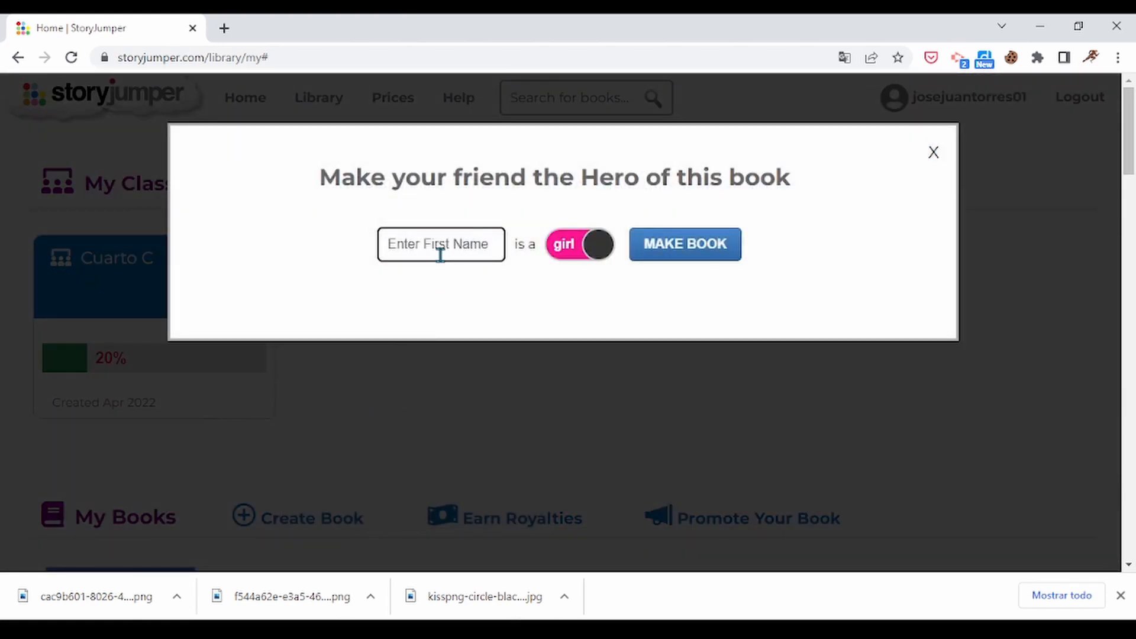
pyautogui.click(579, 243)
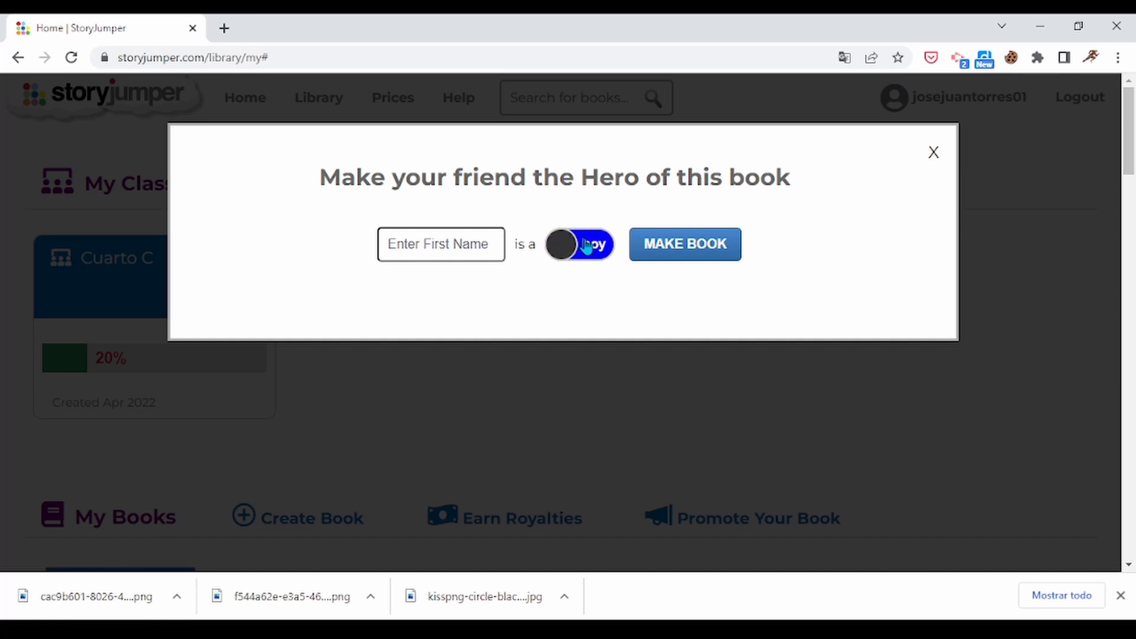
pyautogui.click(583, 244)
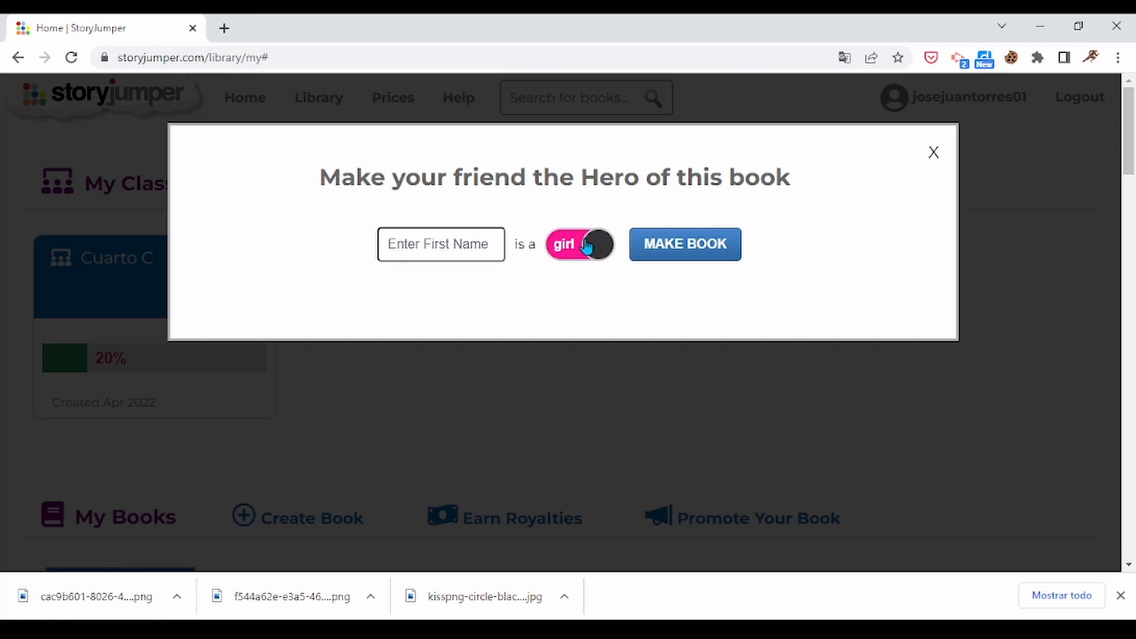
pyautogui.click(931, 155)
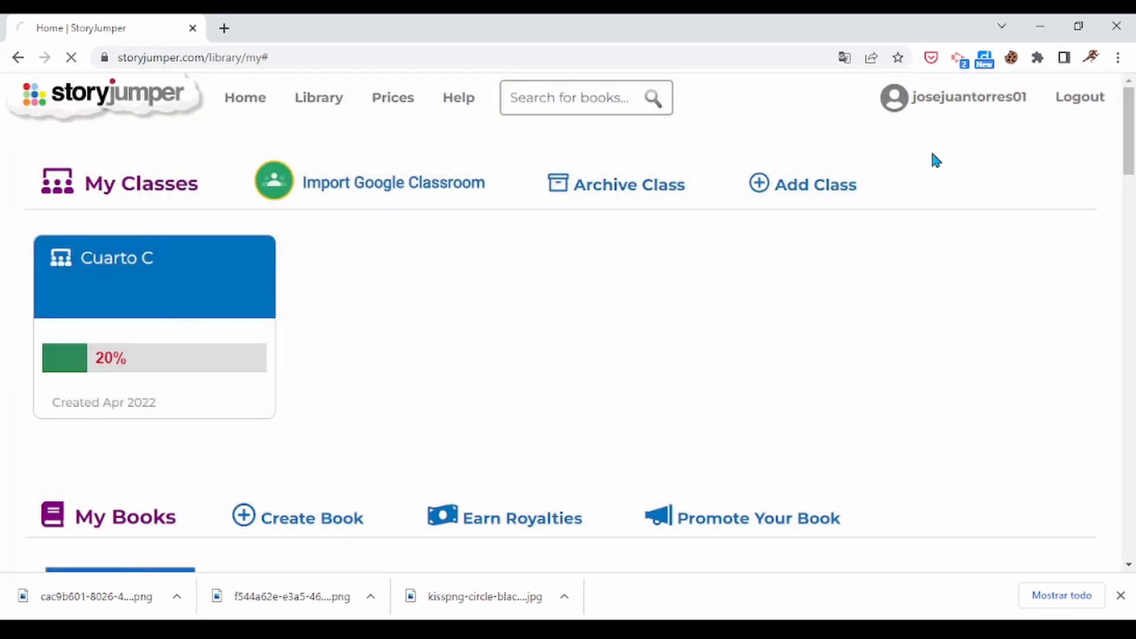
pyautogui.scroll(-2, 447, 334)
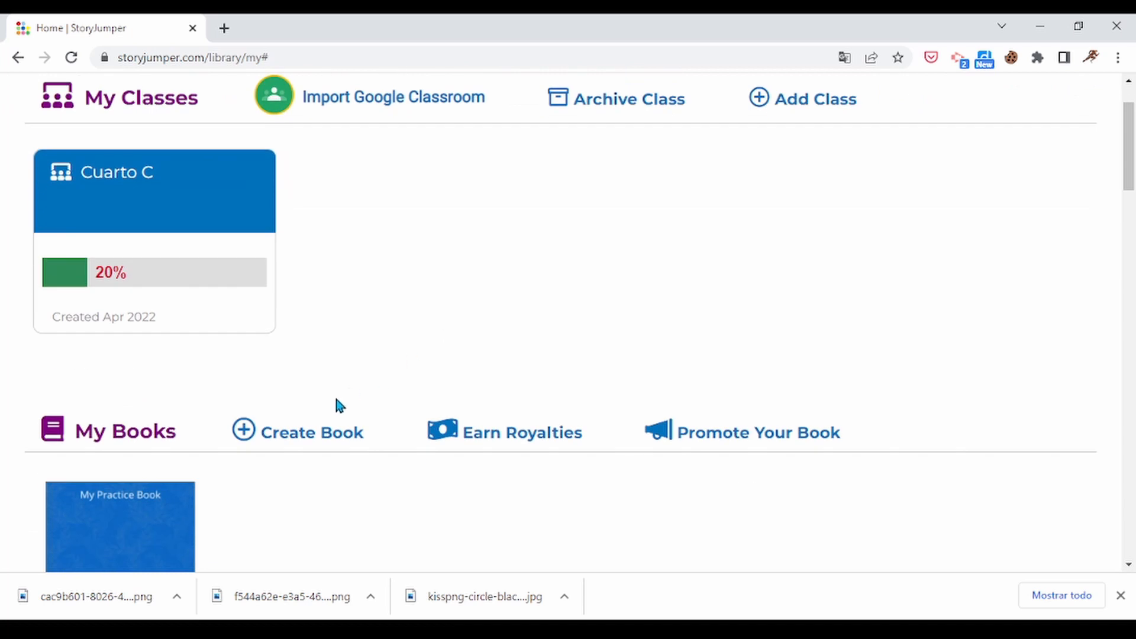
pyautogui.click(325, 434)
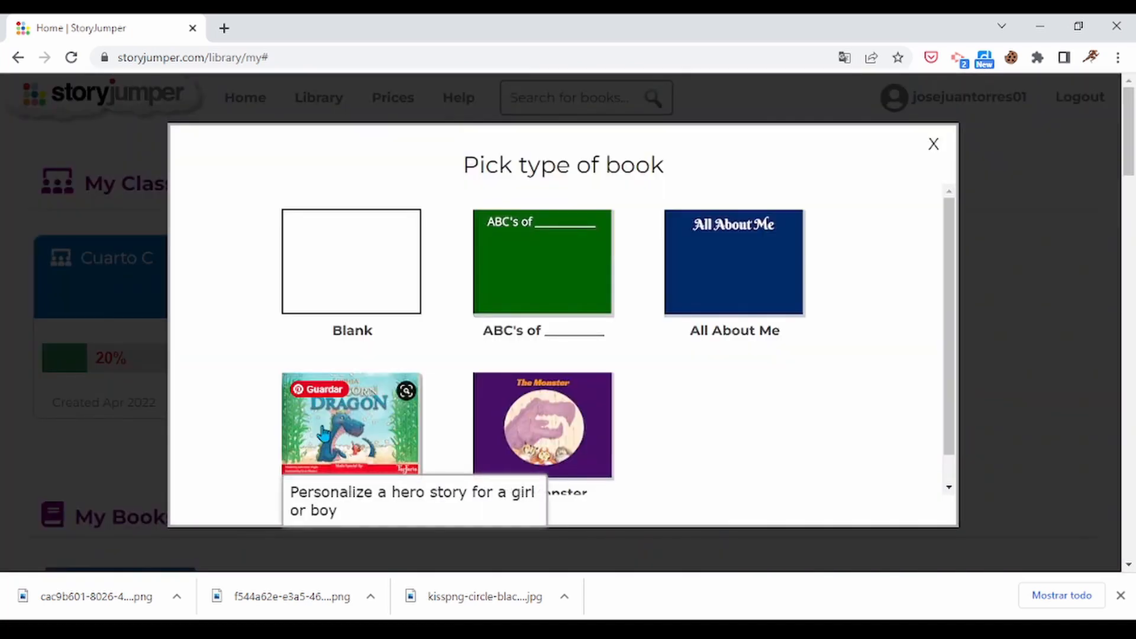
pyautogui.click(935, 148)
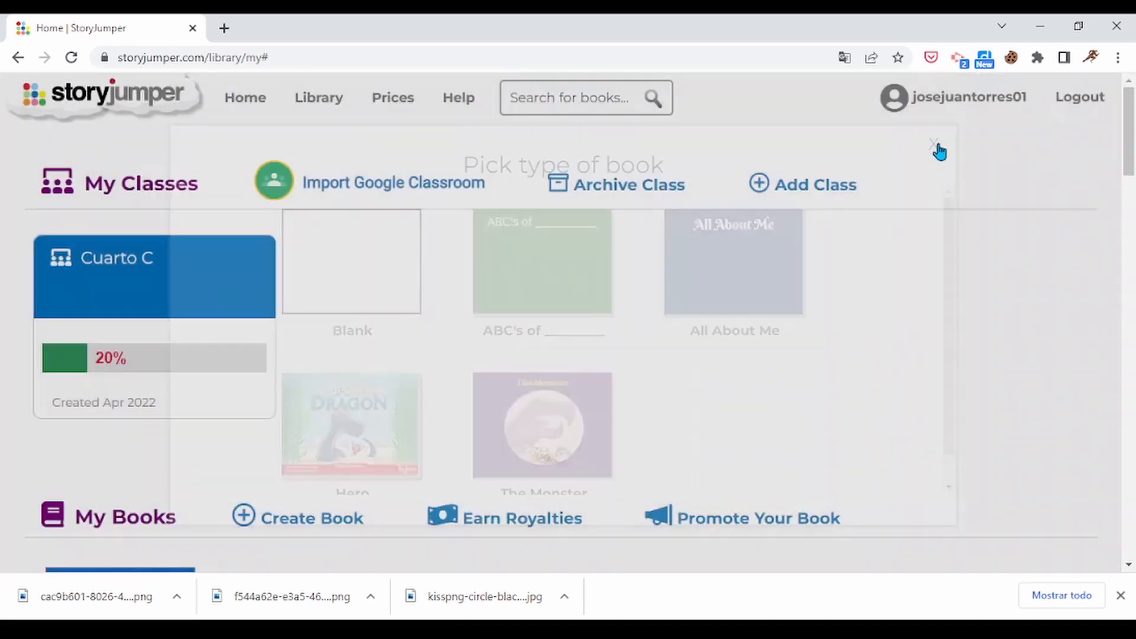
# Step: Create a new book of the Blank type and open its front cover for editing
pyautogui.click(318, 516)
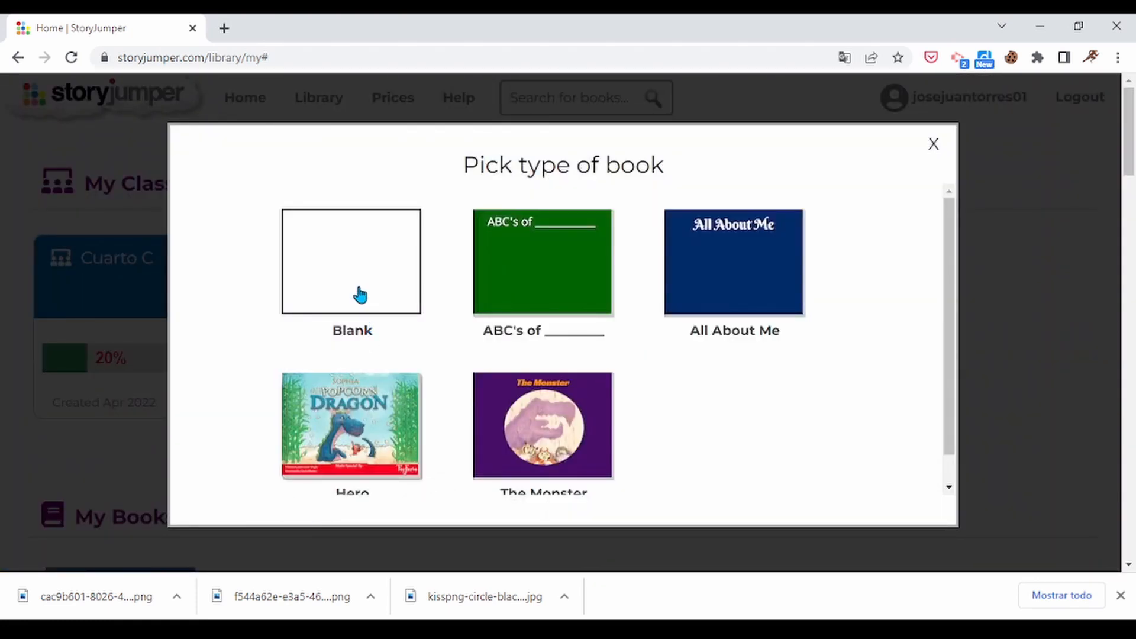
pyautogui.click(359, 289)
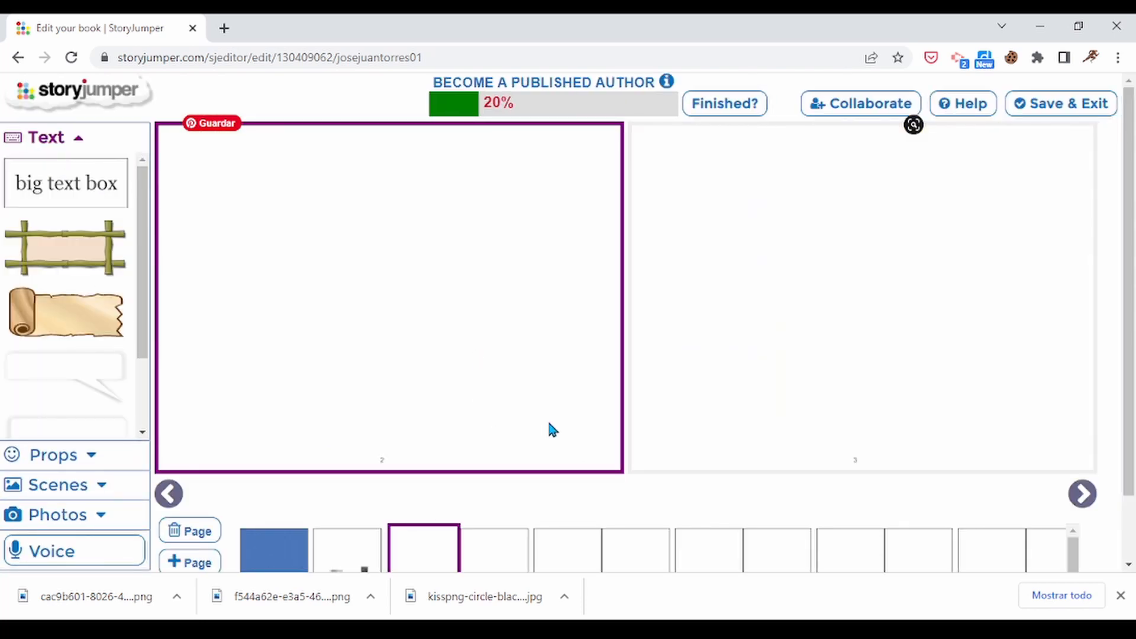
pyautogui.scroll(-1, 551, 430)
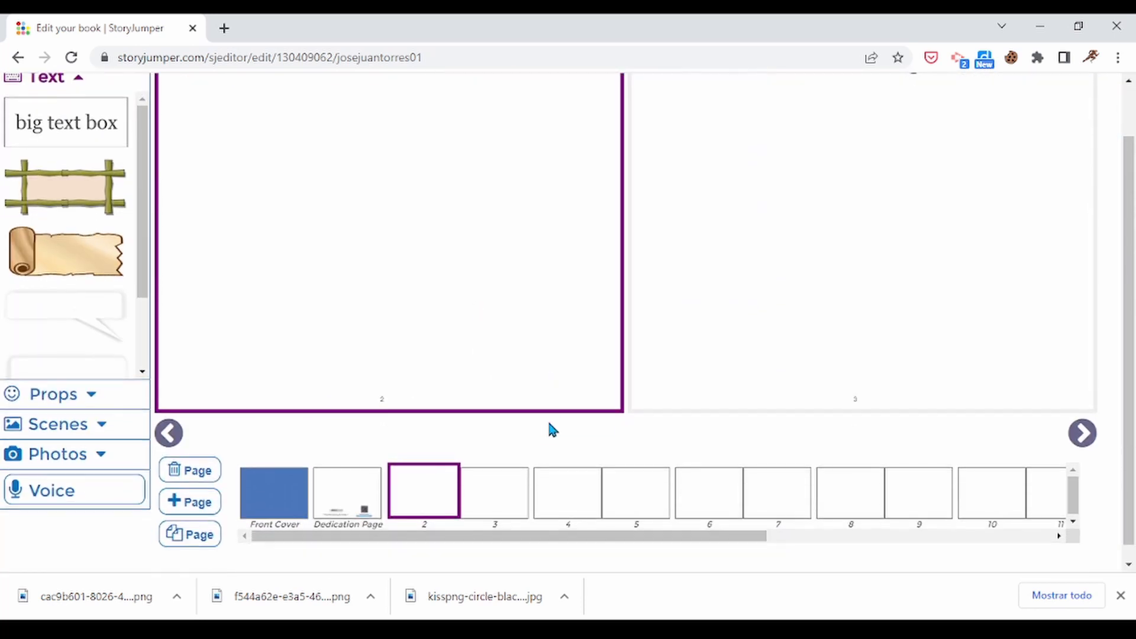
pyautogui.click(284, 490)
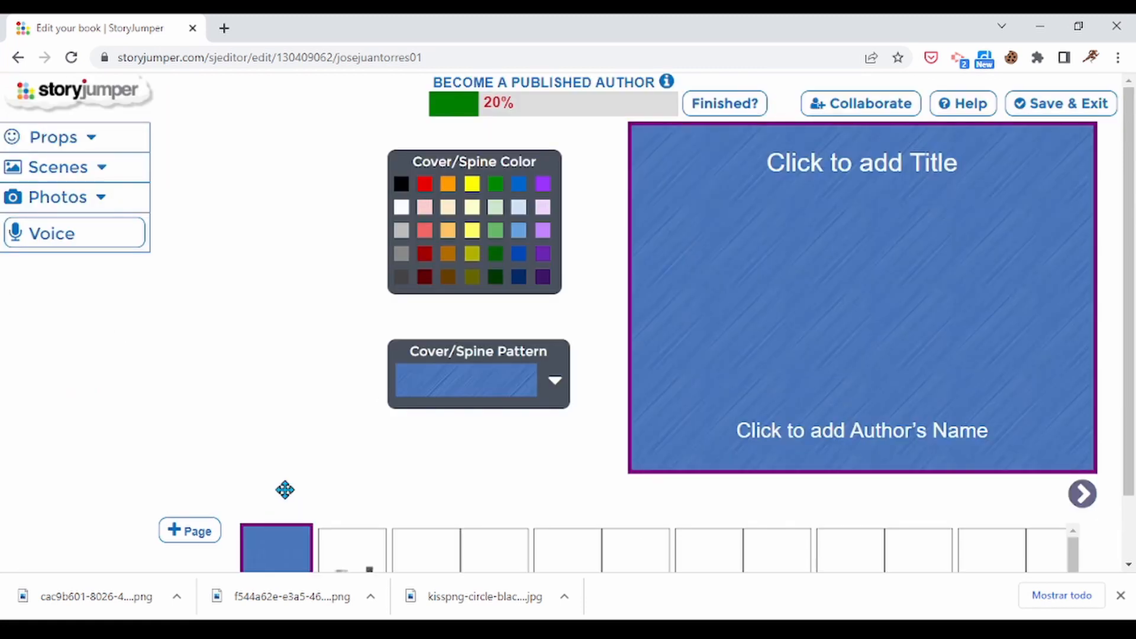
# Step: Set the title on the book's front cover to "Prueba"
pyautogui.click(910, 170)
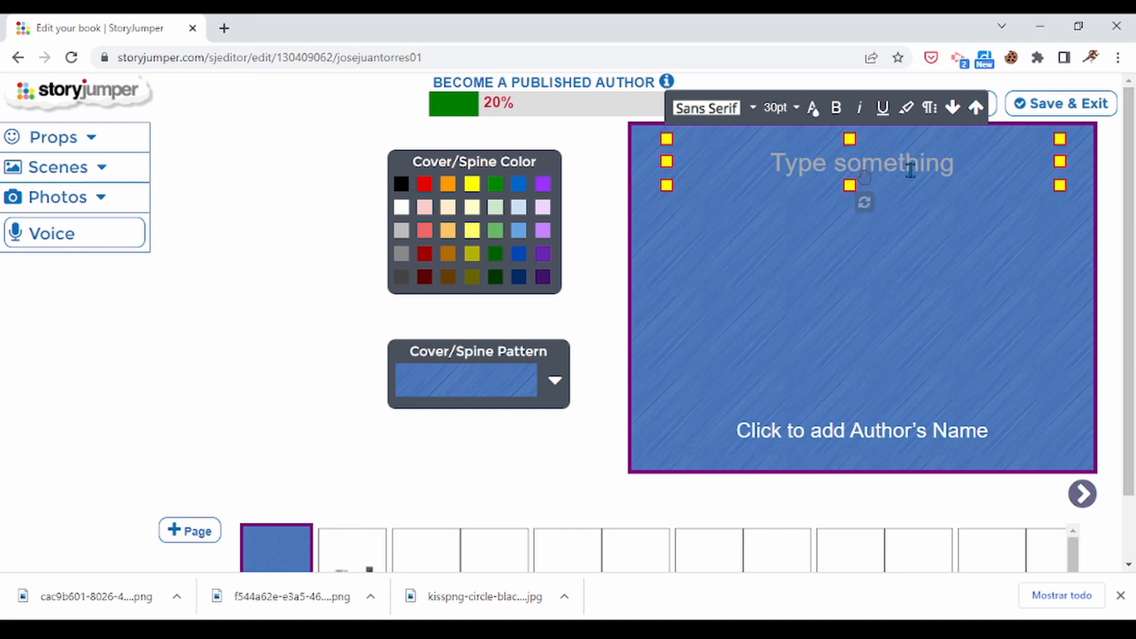
pyautogui.write('Prubea')
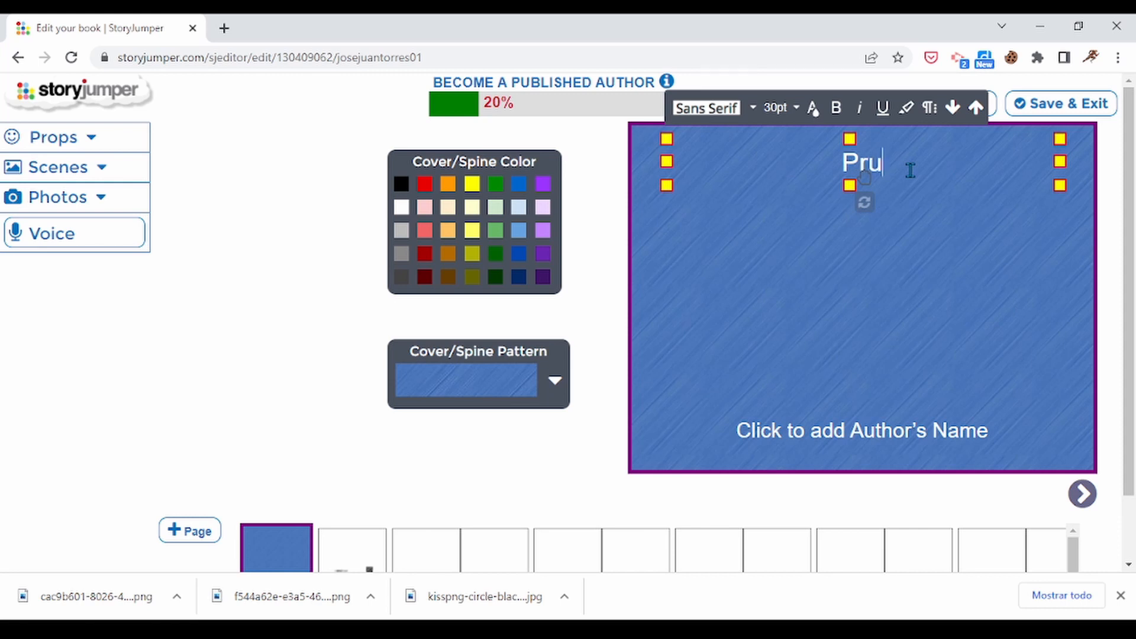
pyautogui.press('BackSpace')
pyautogui.press('BackSpace')
pyautogui.press('BackSpace')
pyautogui.write('eba')
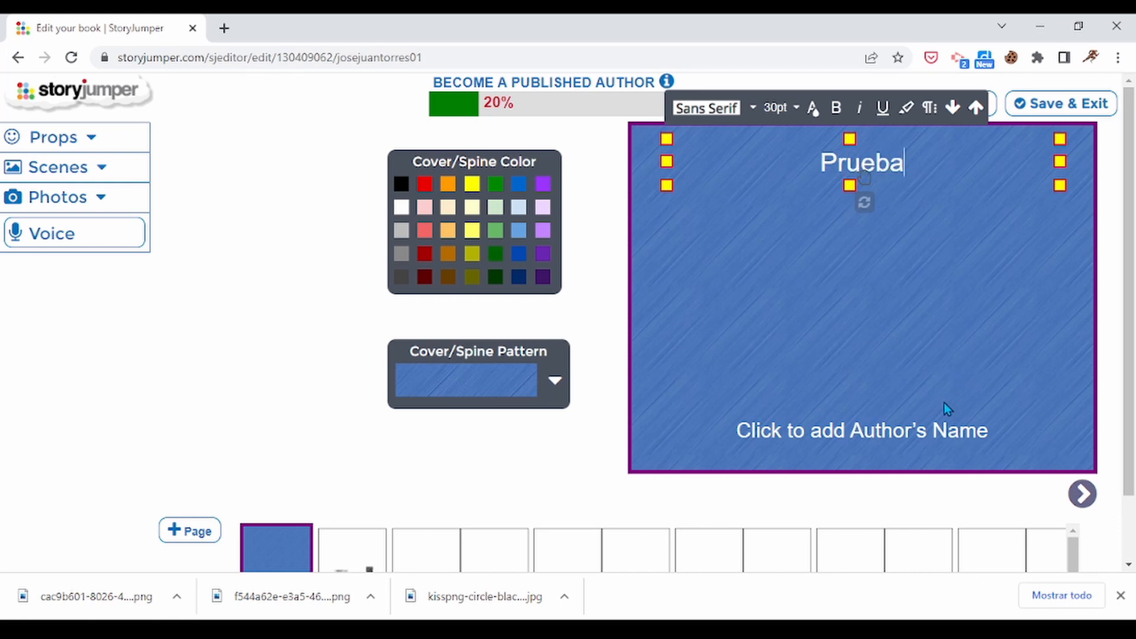
# Step: Fill in the author's name on the book's front cover with the author's first name only
pyautogui.click(940, 431)
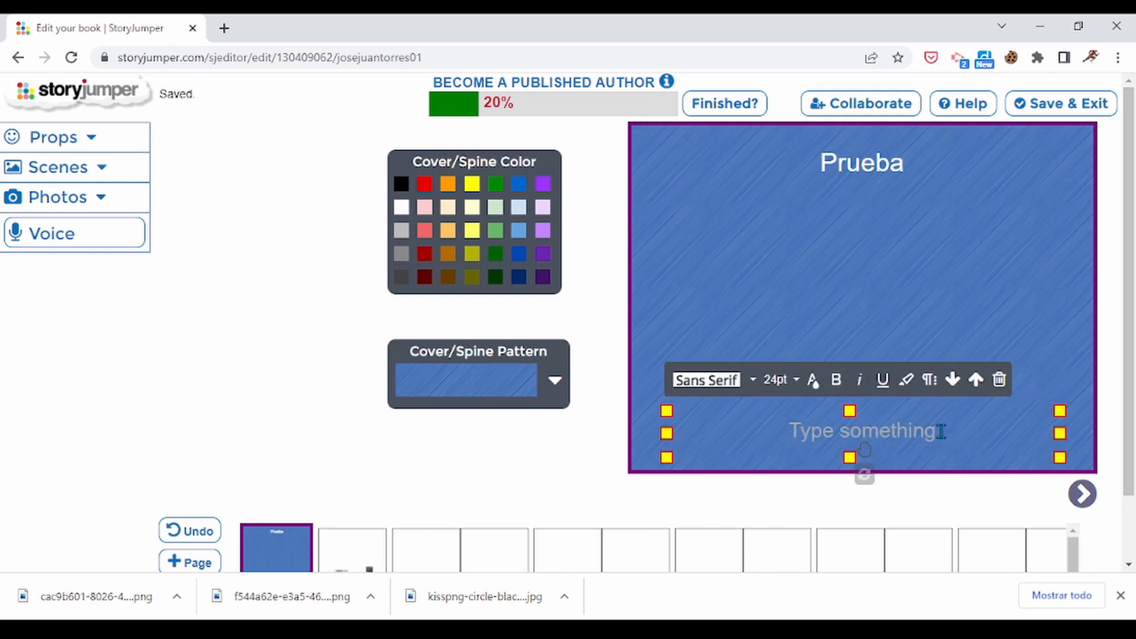
pyautogui.write('José ')
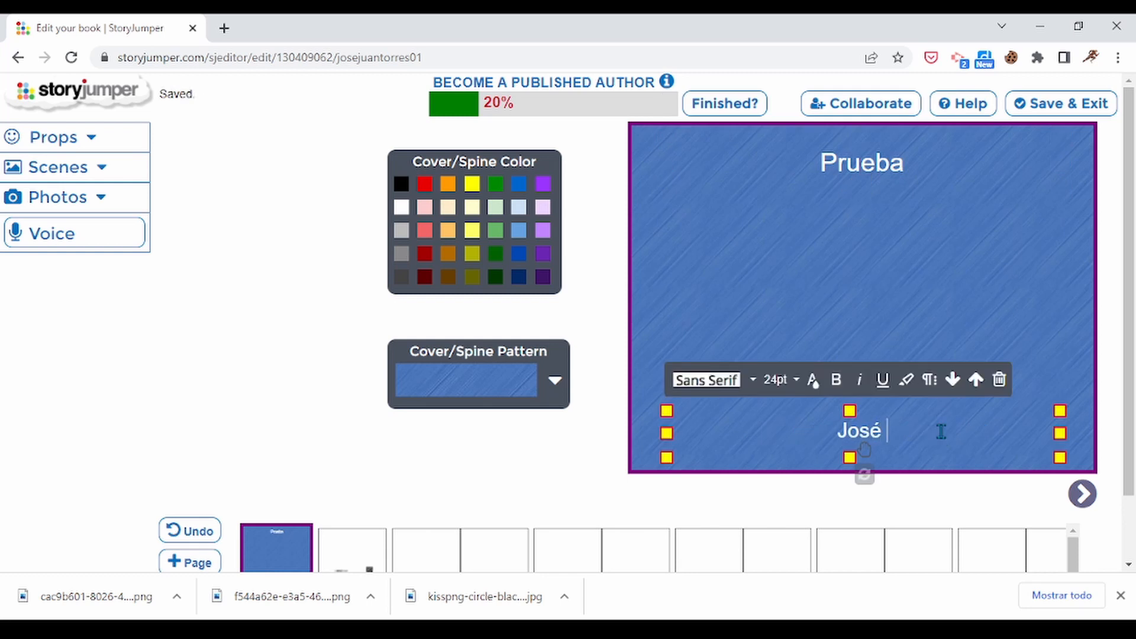
pyautogui.write('Juan To')
pyautogui.press('BackSpace')
pyautogui.press('BackSpace')
pyautogui.press('BackSpace')
pyautogui.press('BackSpace')
pyautogui.press('BackSpace')
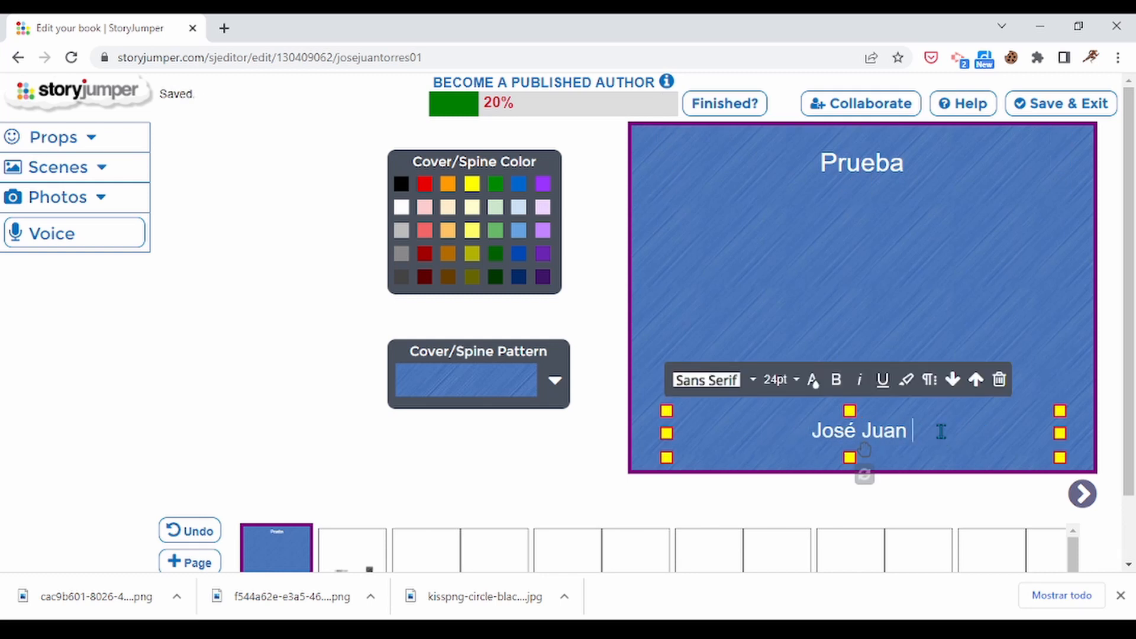
pyautogui.press('BackSpace')
pyautogui.press('BackSpace')
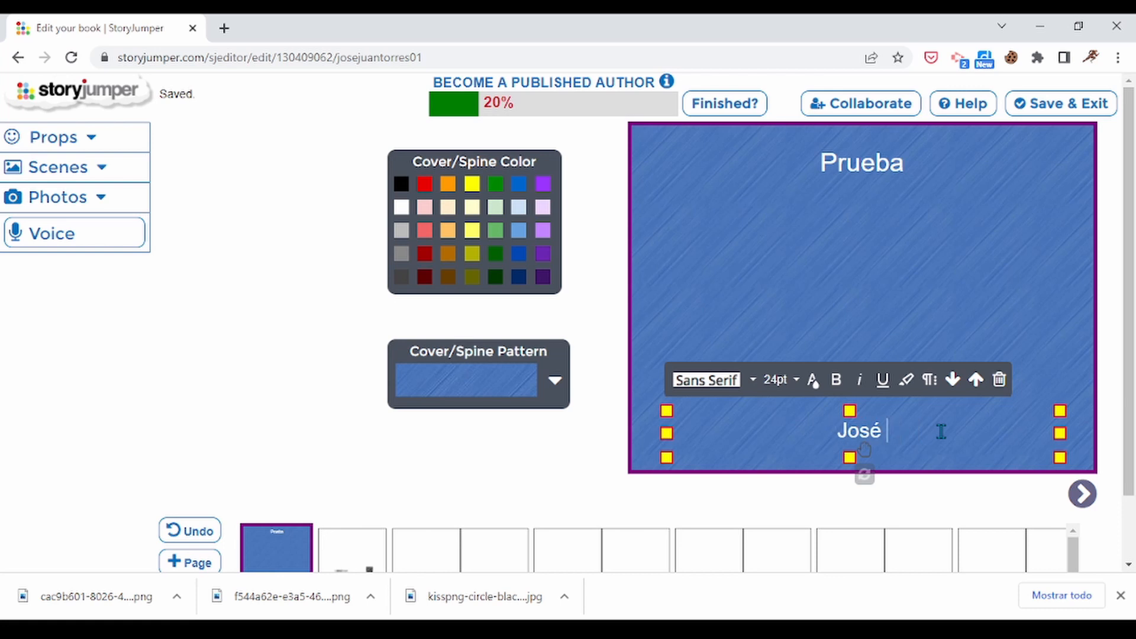
pyautogui.press('BackSpace')
pyautogui.press('BackSpace')
pyautogui.press('BackSpace')
pyautogui.press('BackSpace')
pyautogui.press('BackSpace')
pyautogui.write('Alberto')
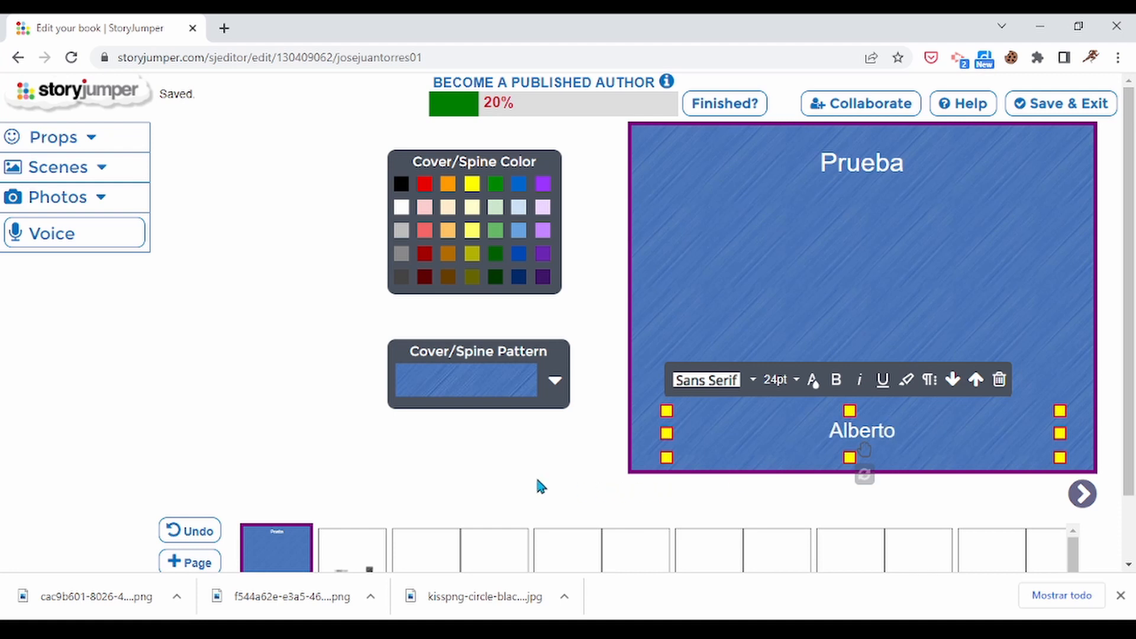
# Step: Open the dedication page and write the dedication message "Libro sobre los ecosistemas"
pyautogui.scroll(-1, 534, 473)
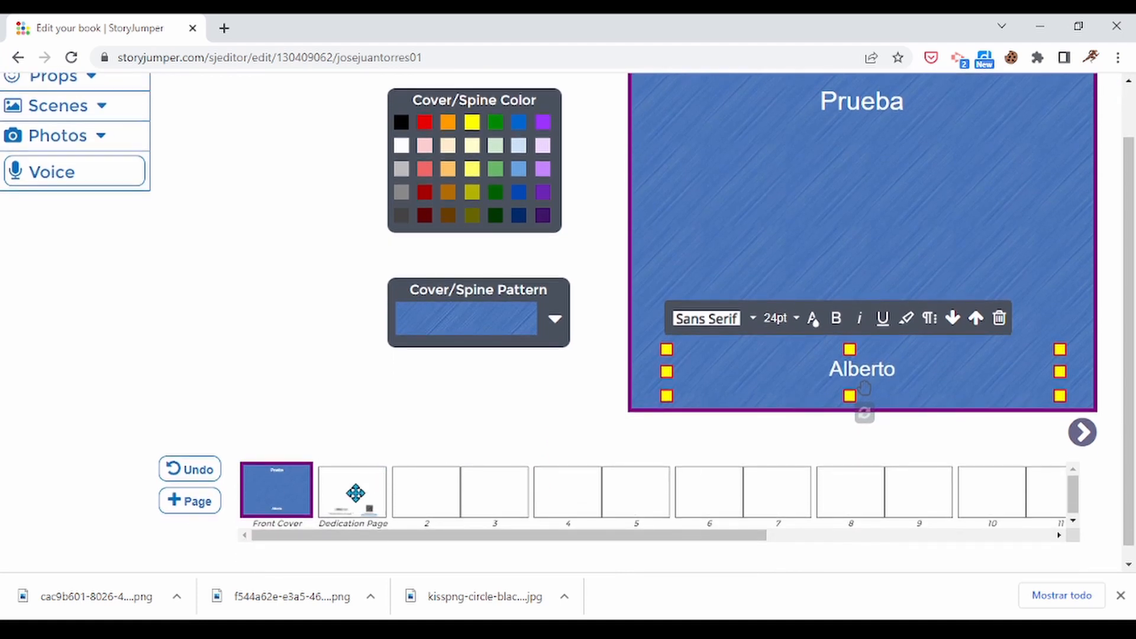
pyautogui.click(355, 493)
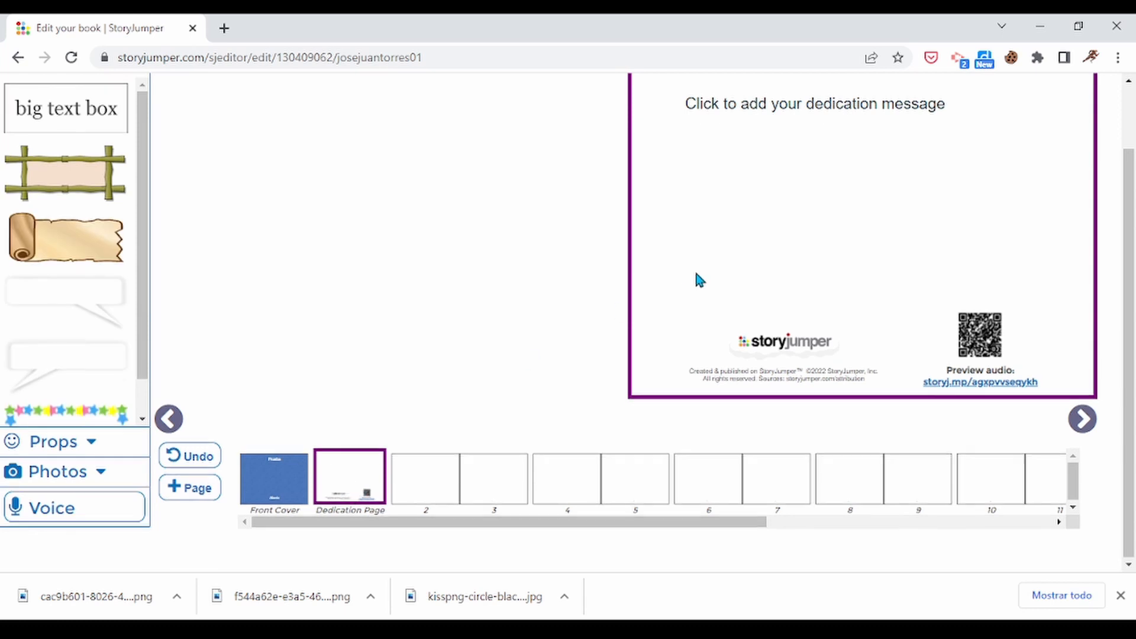
pyautogui.click(919, 179)
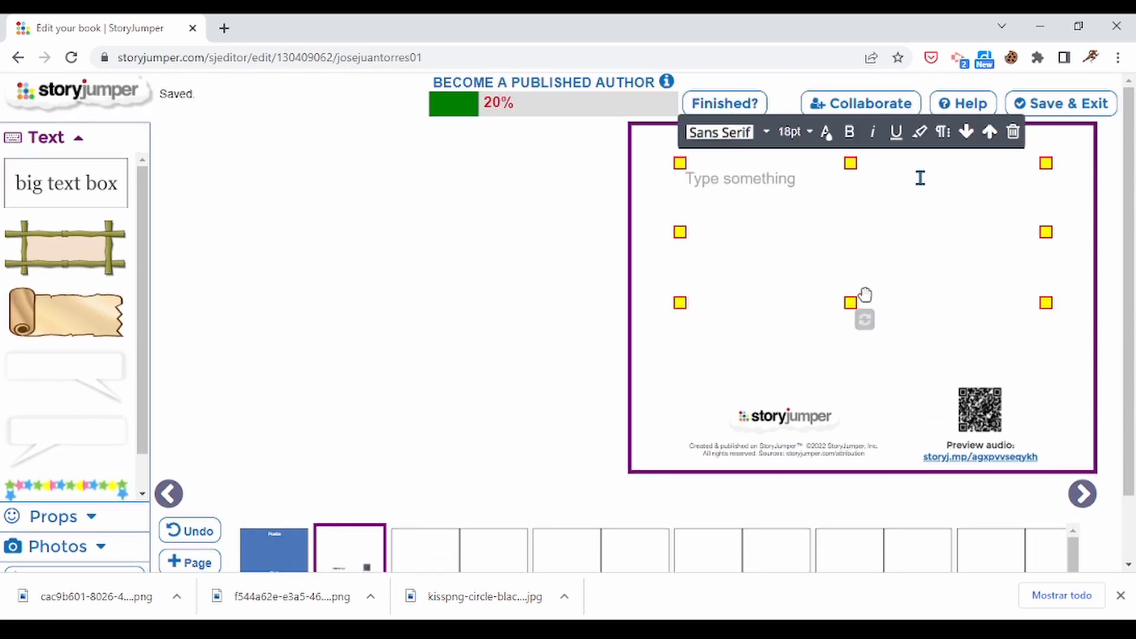
pyautogui.write('Llbro')
pyautogui.press('BackSpace')
pyautogui.press('BackSpace')
pyautogui.press('BackSpace')
pyautogui.press('BackSpace')
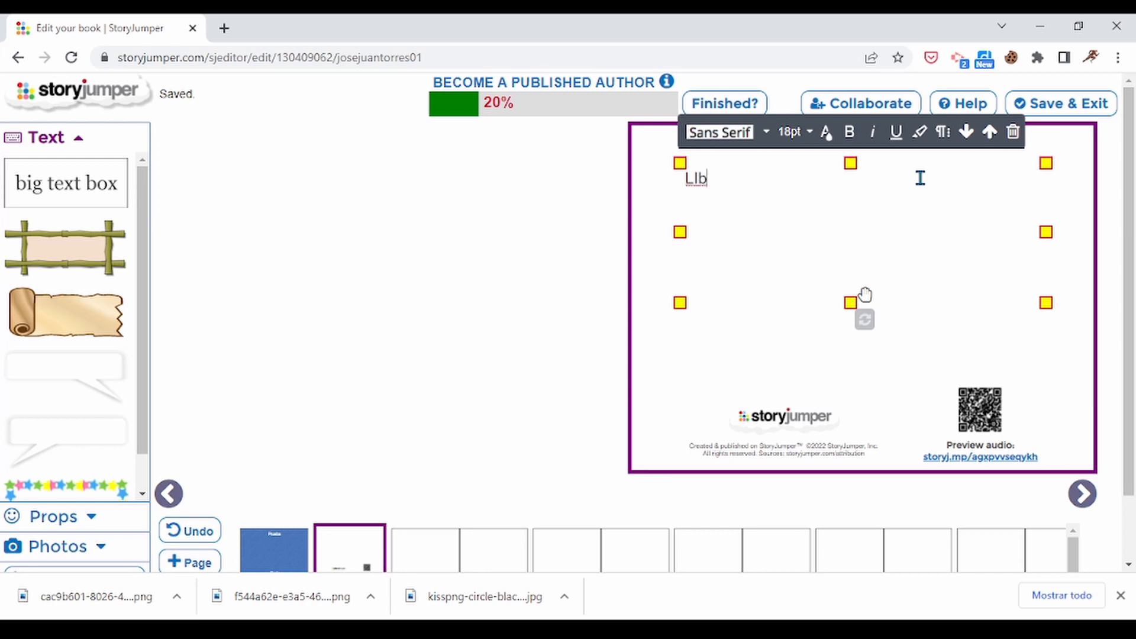
pyautogui.write('ibro sobre los e')
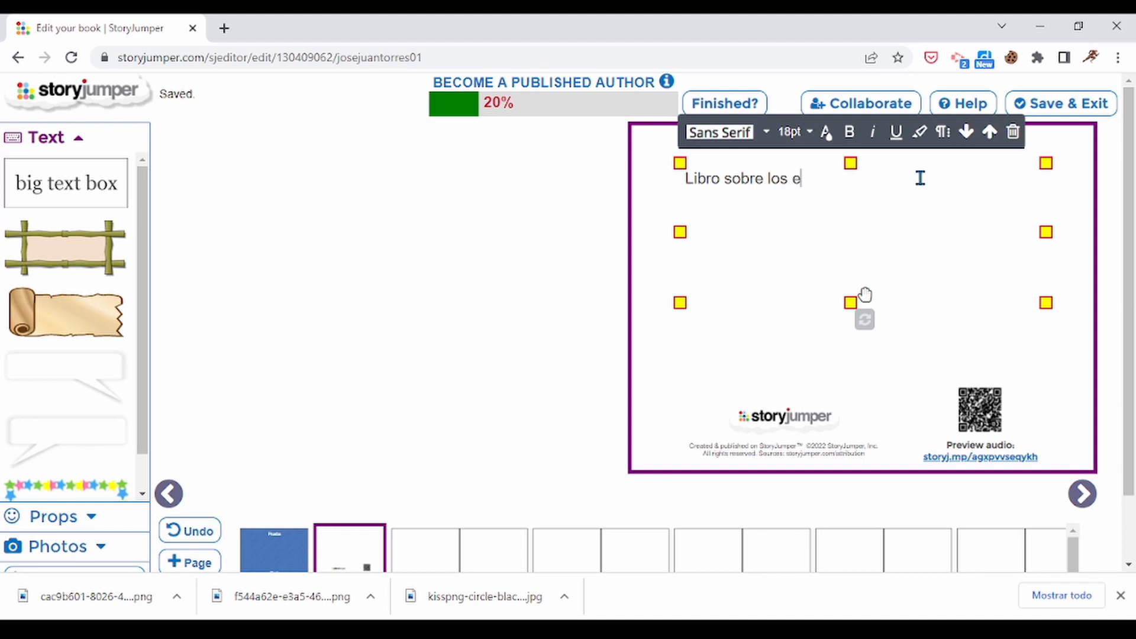
pyautogui.write('cosistemas de la')
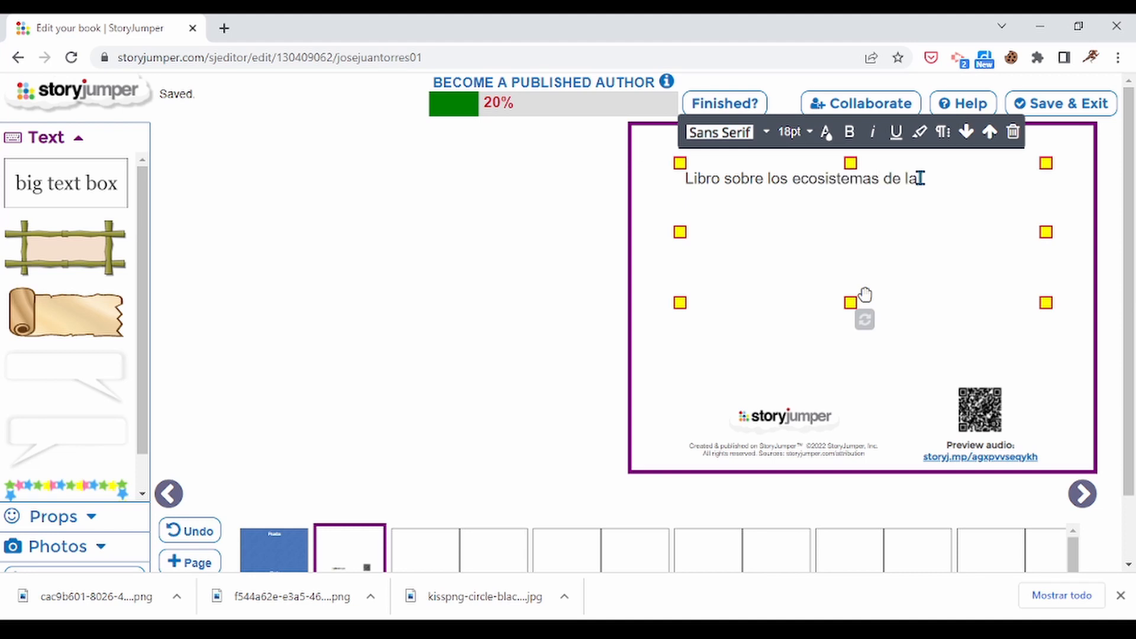
pyautogui.press('BackSpace')
pyautogui.press('BackSpace')
pyautogui.press('BackSpace')
# Step: Open page 2 of the book for editing with the available text box styles shown
pyautogui.scroll(-2, 485, 470)
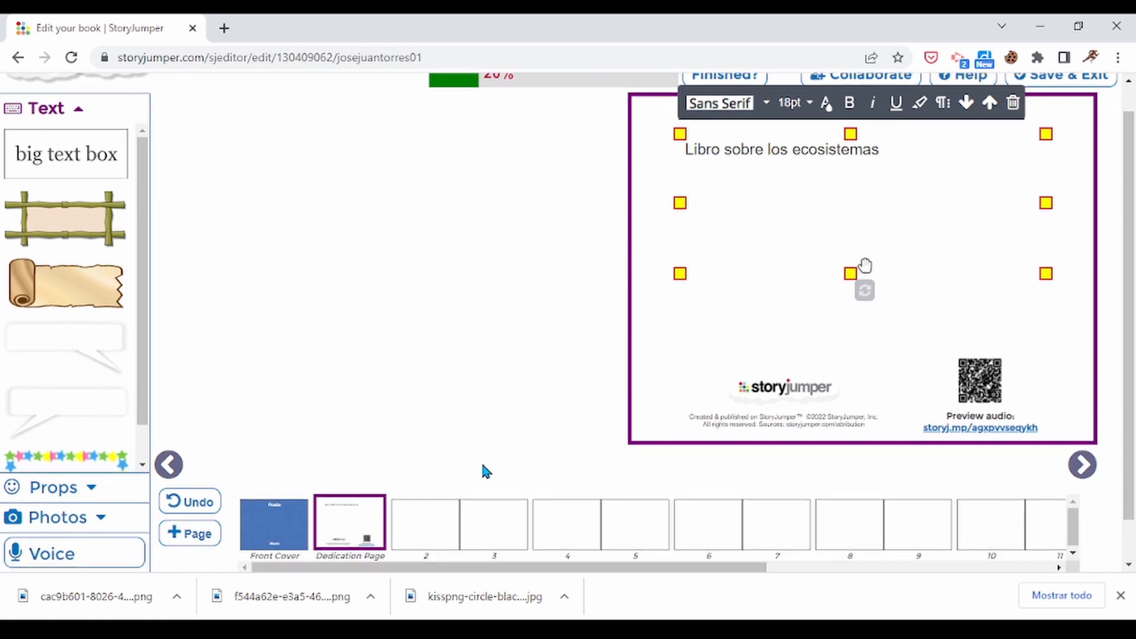
pyautogui.click(447, 478)
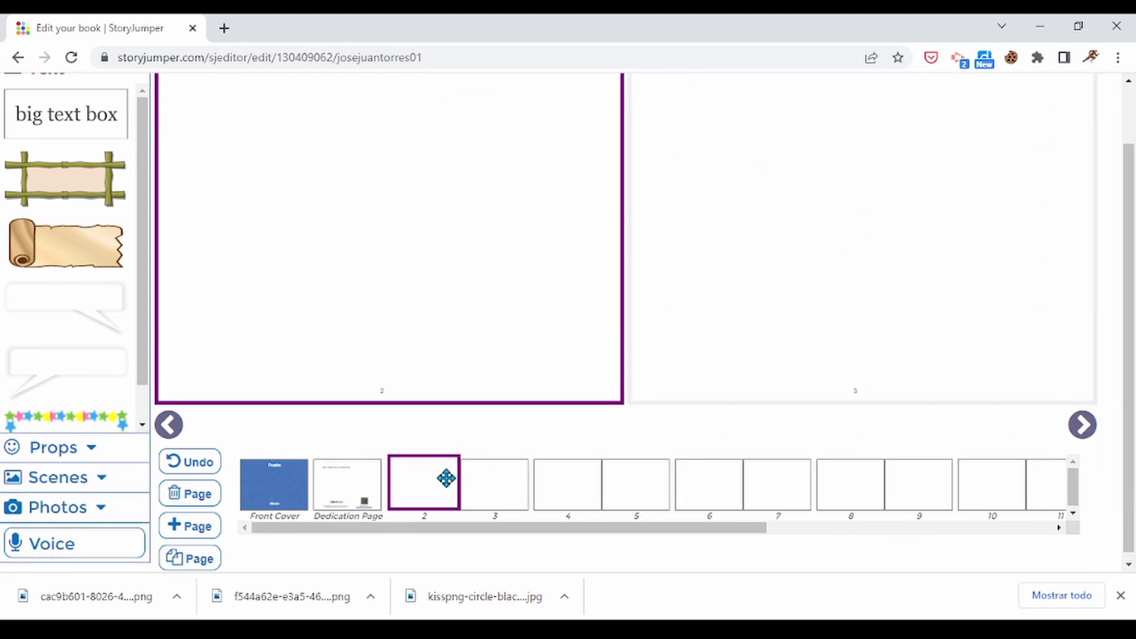
pyautogui.scroll(1, 447, 478)
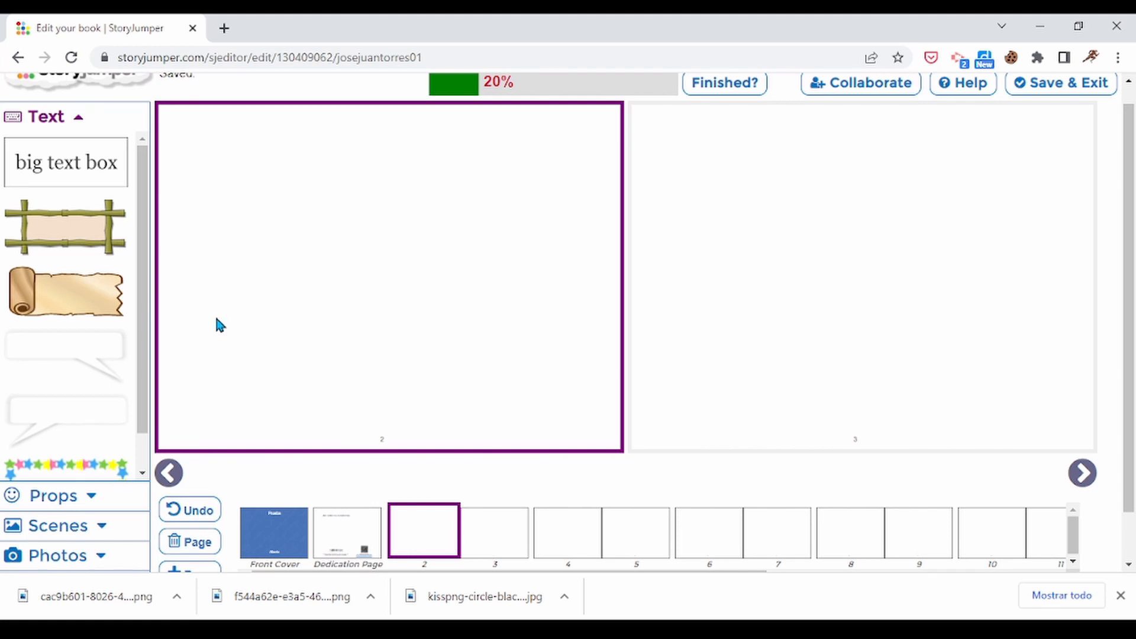
pyautogui.click(61, 119)
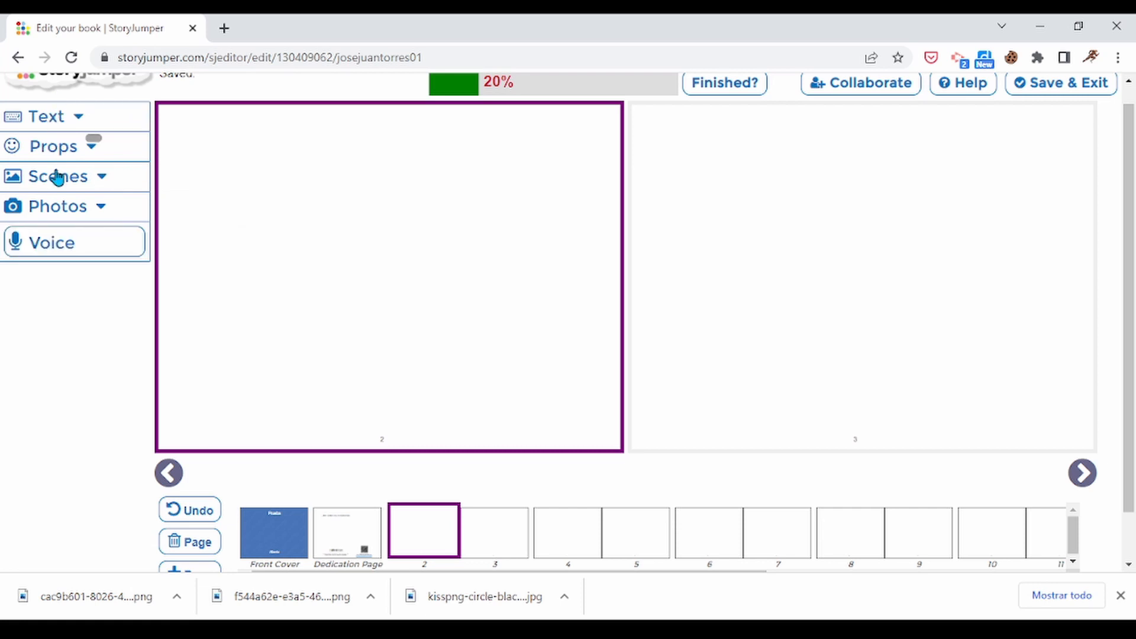
pyautogui.click(55, 129)
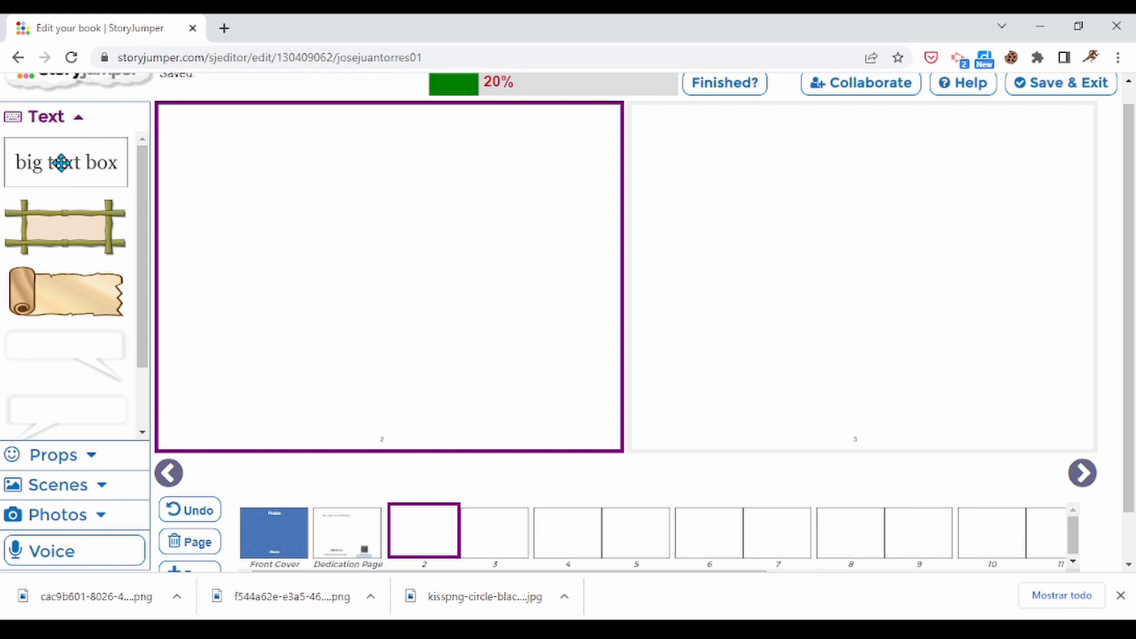
# Step: Add a big text box to page 2 with the text "En este libro"
pyautogui.moveTo(61, 161); pyautogui.dragTo(391, 376)
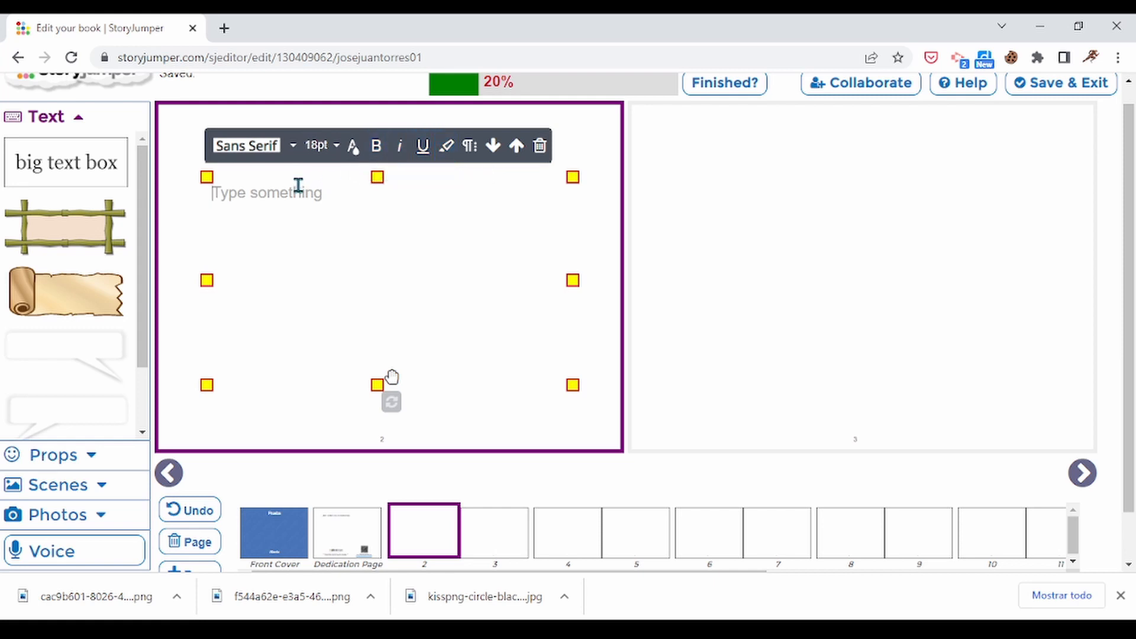
pyautogui.write('En este li')
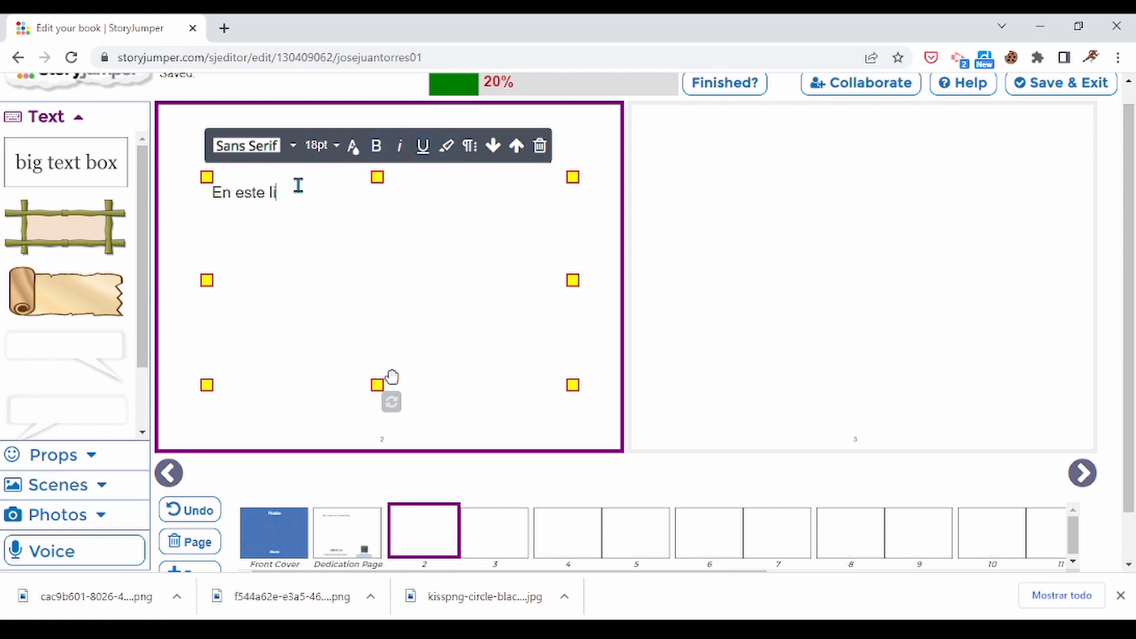
pyautogui.write('bro')
# Step: Format the text after the initial E on page 2 in green, with the Chewy font at 24 pt
pyautogui.moveTo(299, 193); pyautogui.dragTo(218, 193)
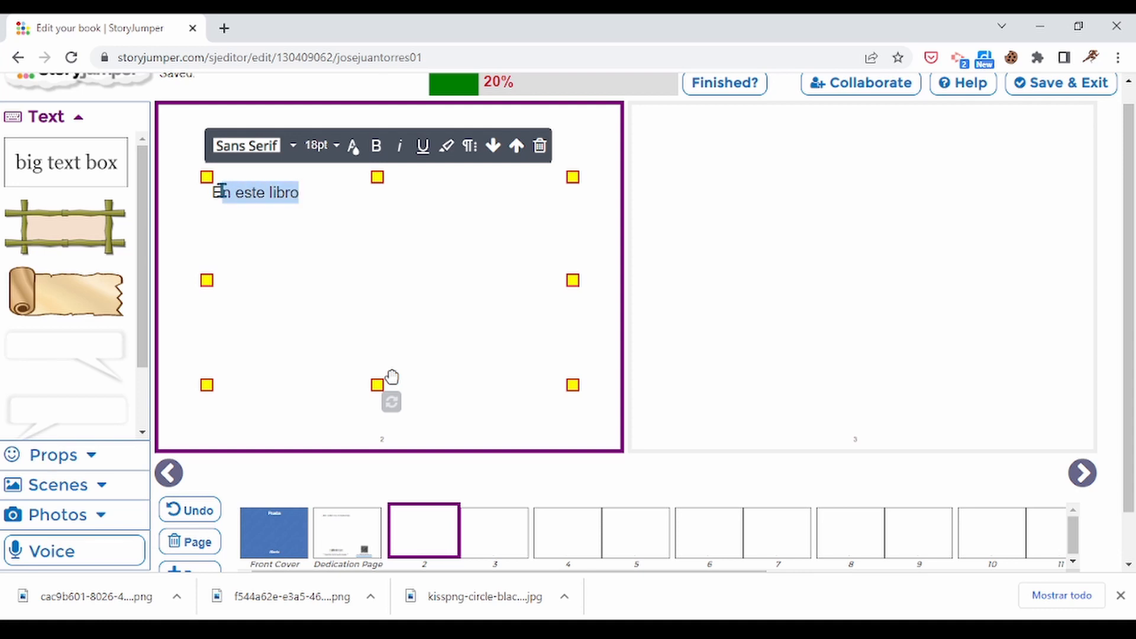
pyautogui.click(353, 149)
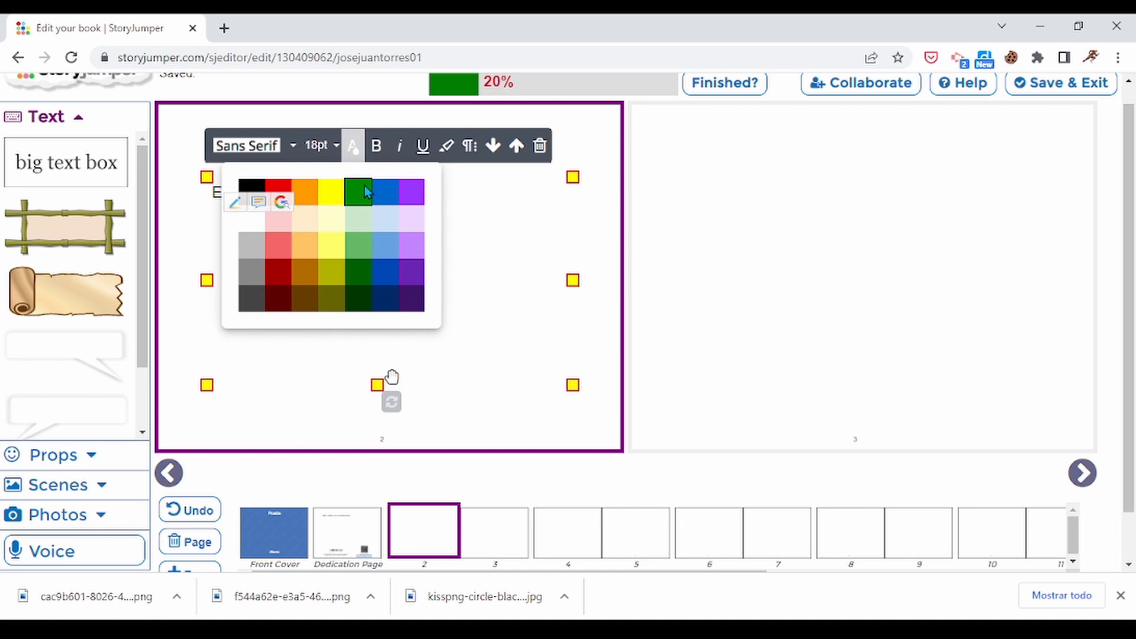
pyautogui.click(365, 191)
pyautogui.click(267, 151)
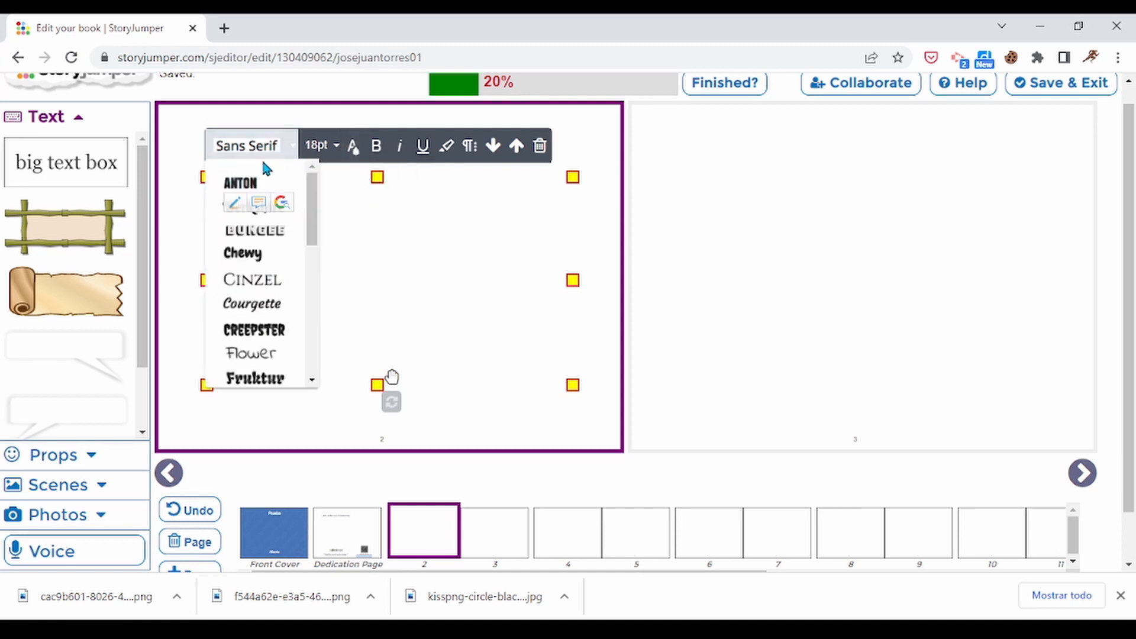
pyautogui.click(252, 254)
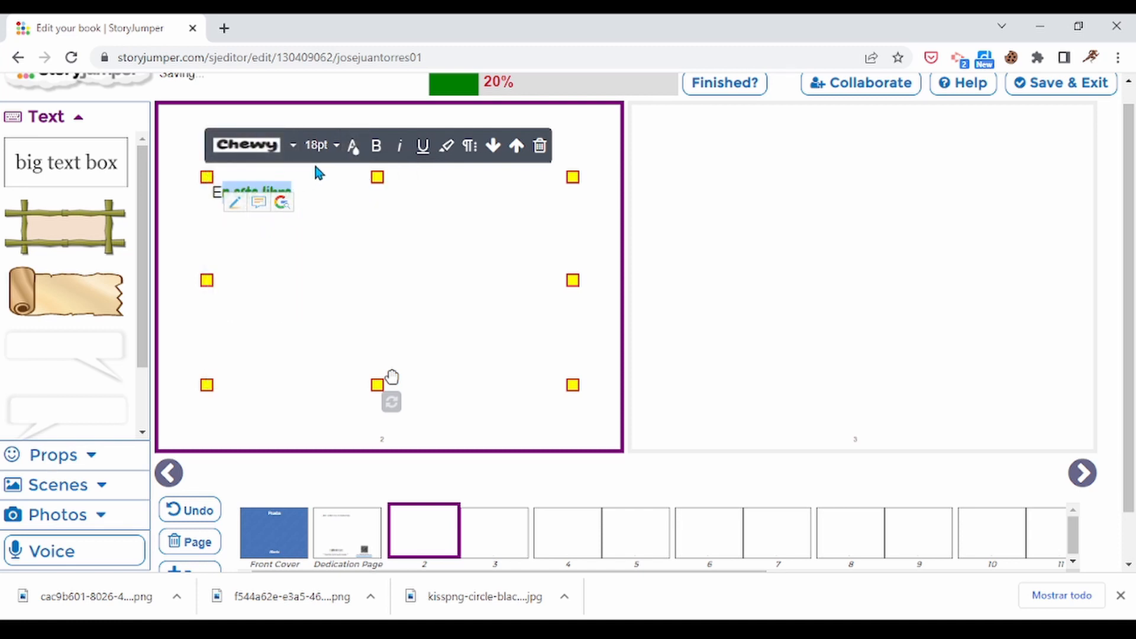
pyautogui.click(320, 146)
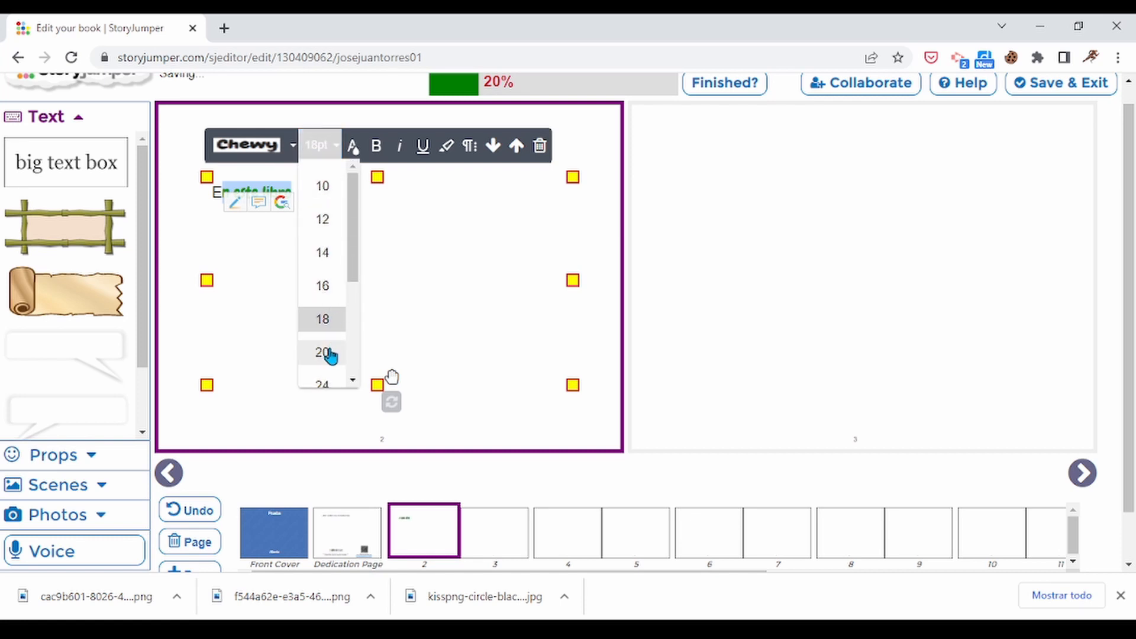
pyautogui.click(326, 383)
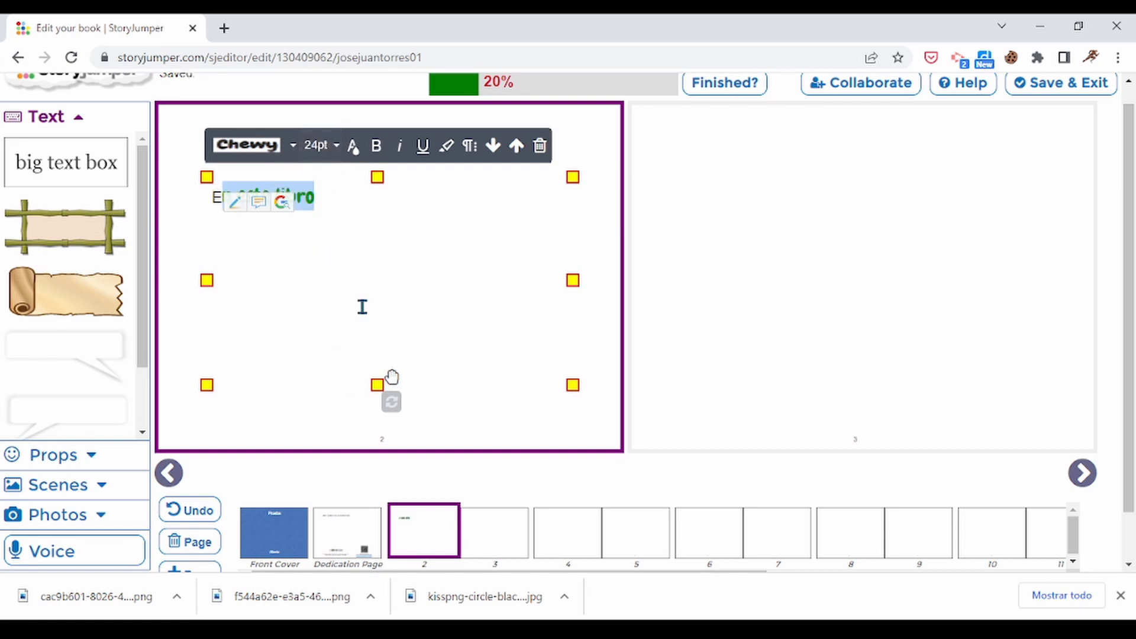
# Step: Look at the text's paragraph alignment options and delete the "En este libro" text box from page 2
pyautogui.click(470, 148)
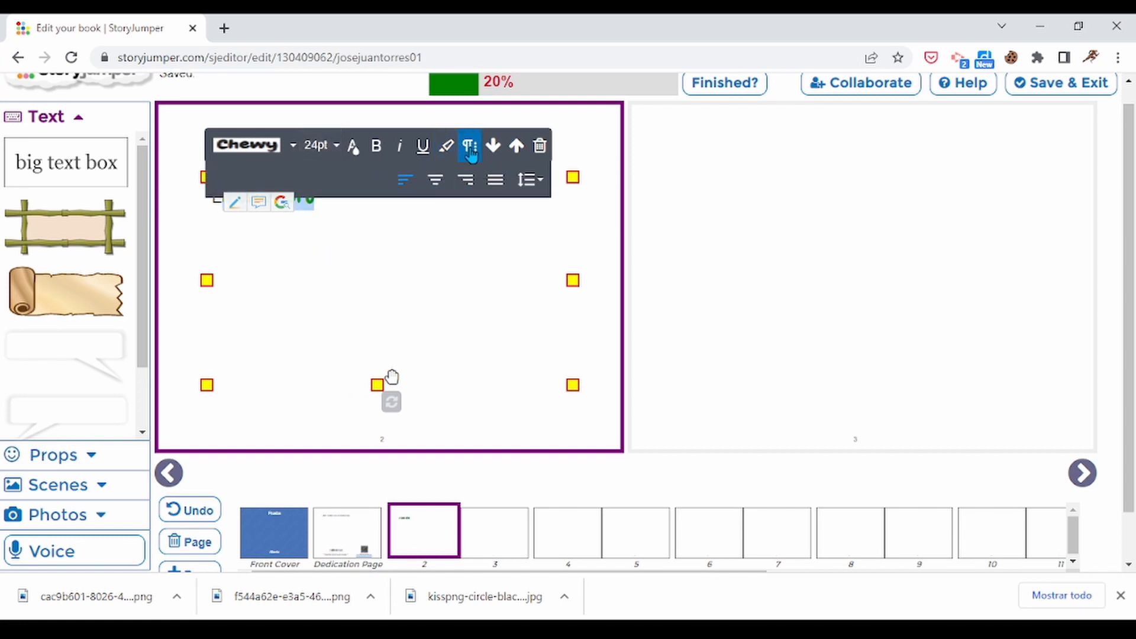
pyautogui.click(480, 231)
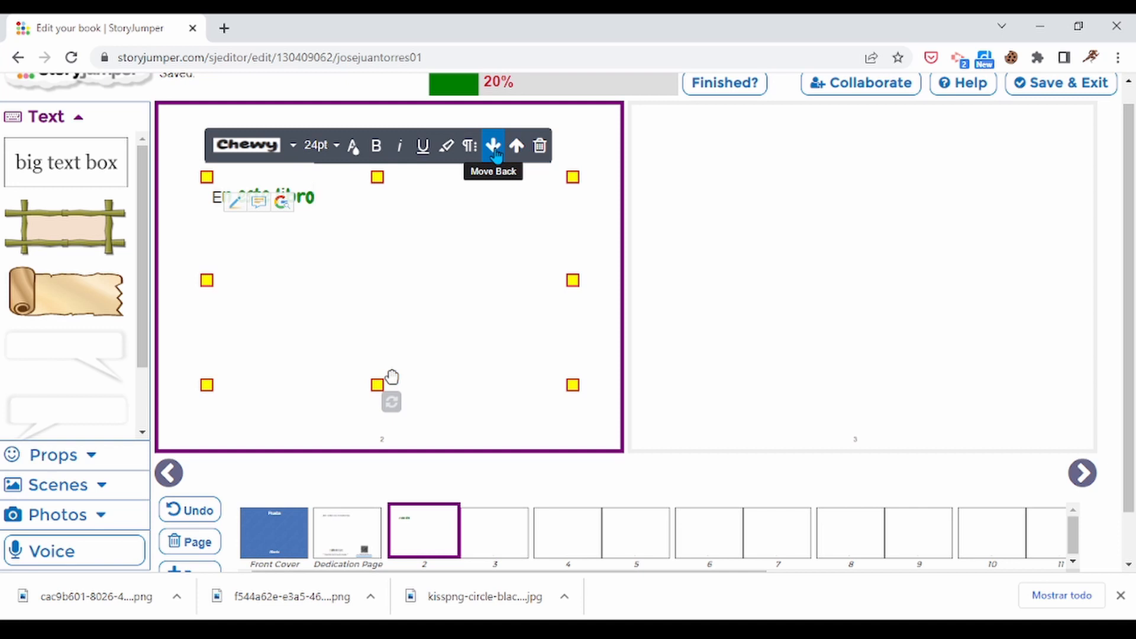
pyautogui.click(433, 226)
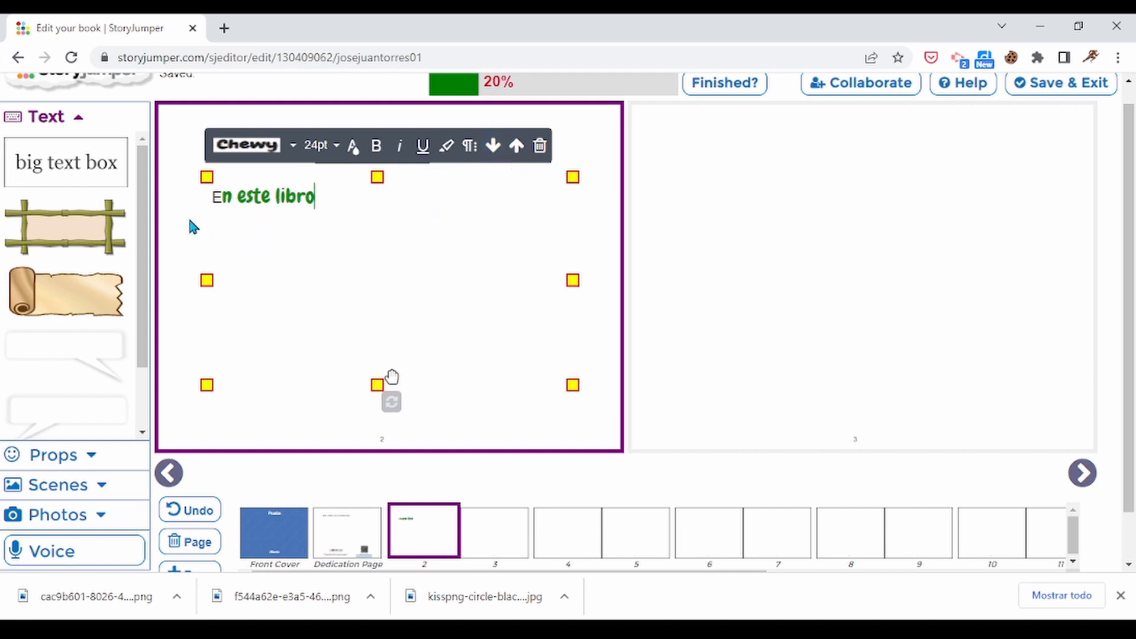
pyautogui.click(538, 148)
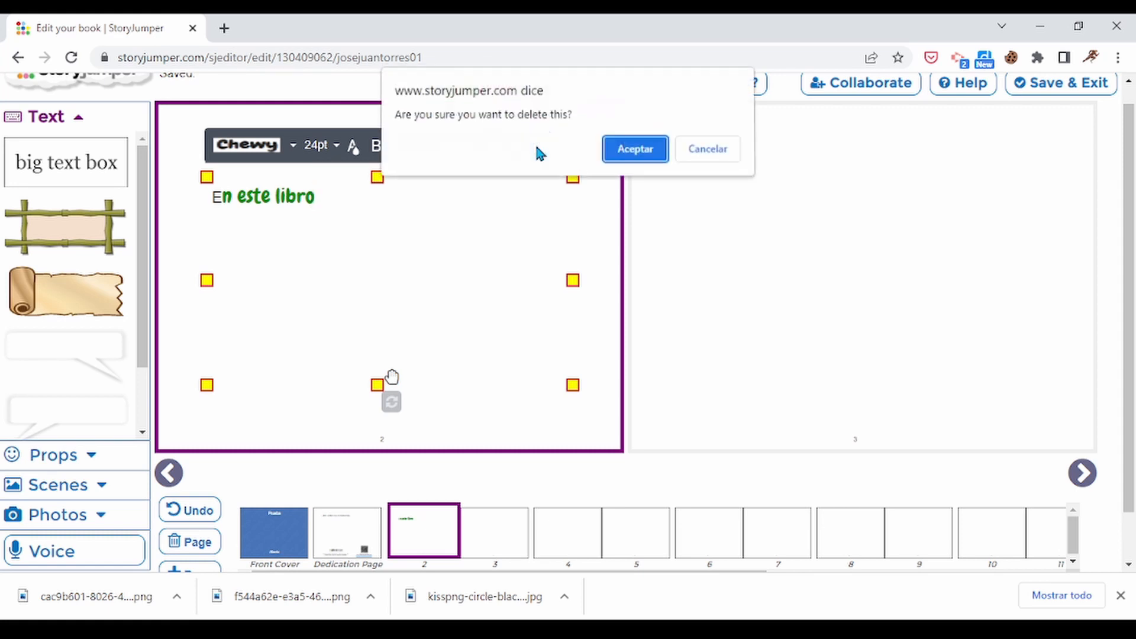
pyautogui.click(655, 155)
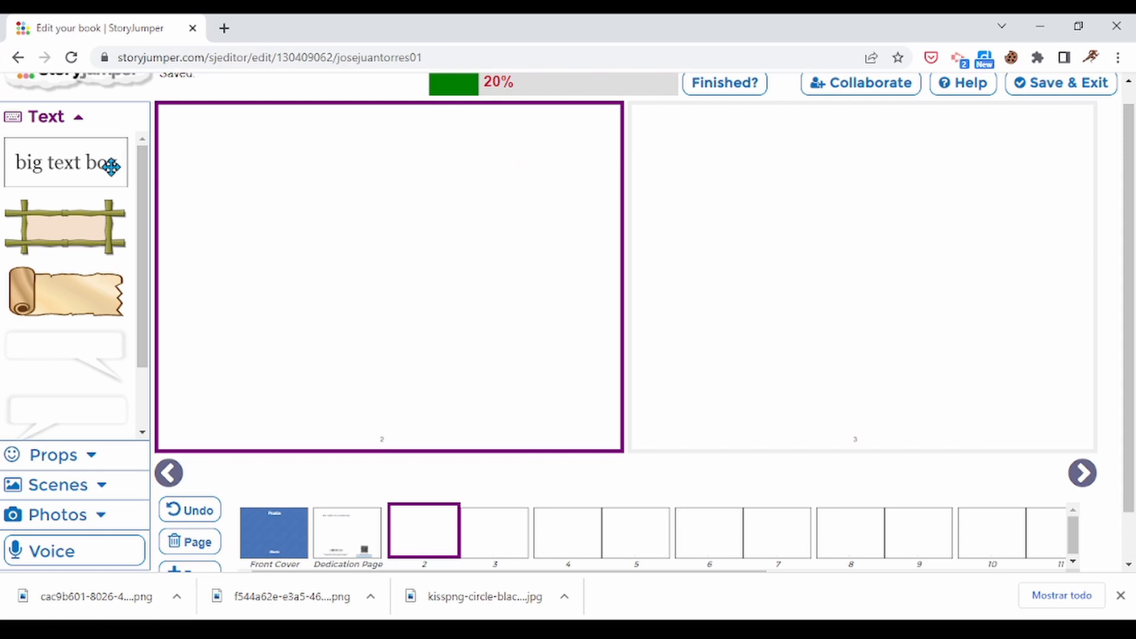
# Step: Add a bamboo-framed text box to page 2 and move it to the page's upper-left corner
pyautogui.click(89, 212)
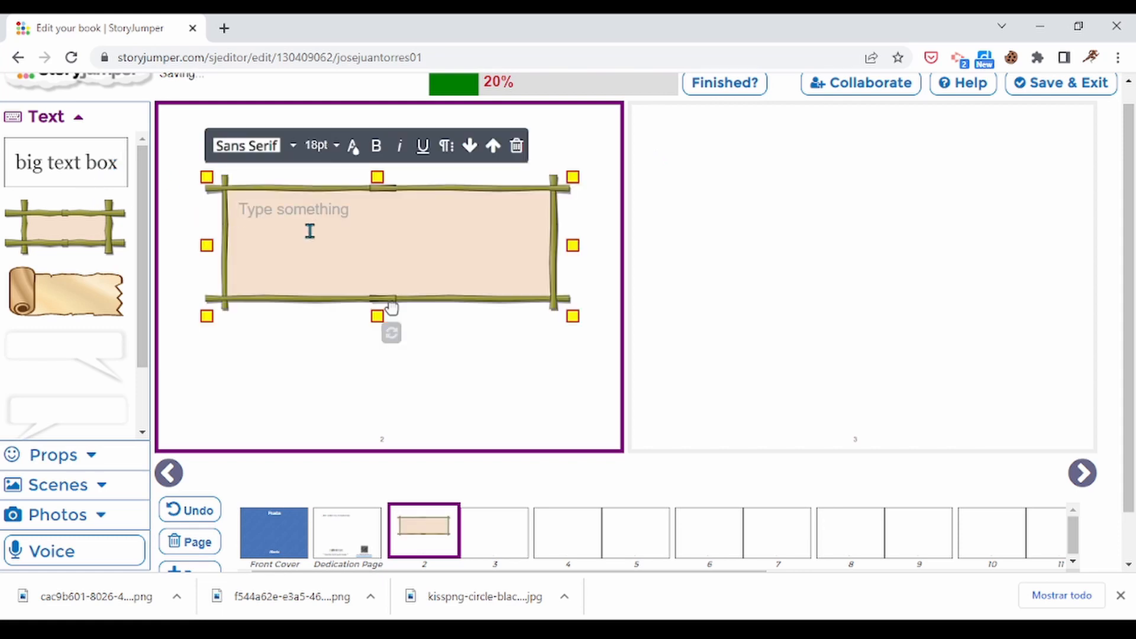
pyautogui.click(353, 372)
pyautogui.click(343, 219)
pyautogui.moveTo(391, 306); pyautogui.dragTo(353, 243)
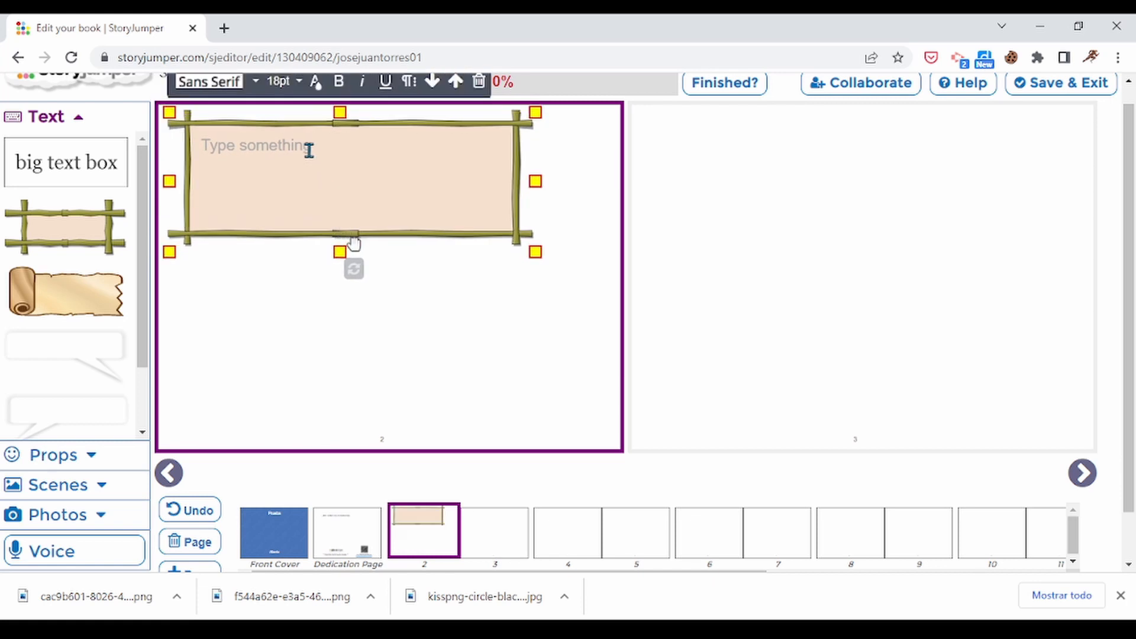
# Step: Add a parchment scroll text box below the bamboo-framed box on page 2, and add a speech bubble
pyautogui.click(107, 296)
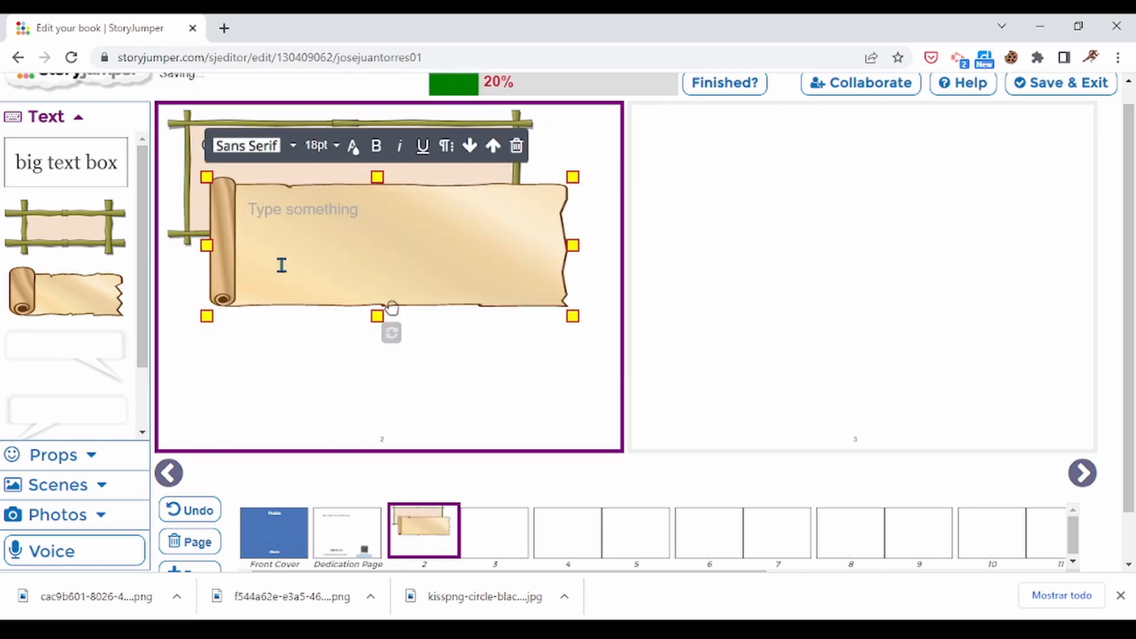
pyautogui.moveTo(388, 308); pyautogui.dragTo(343, 364)
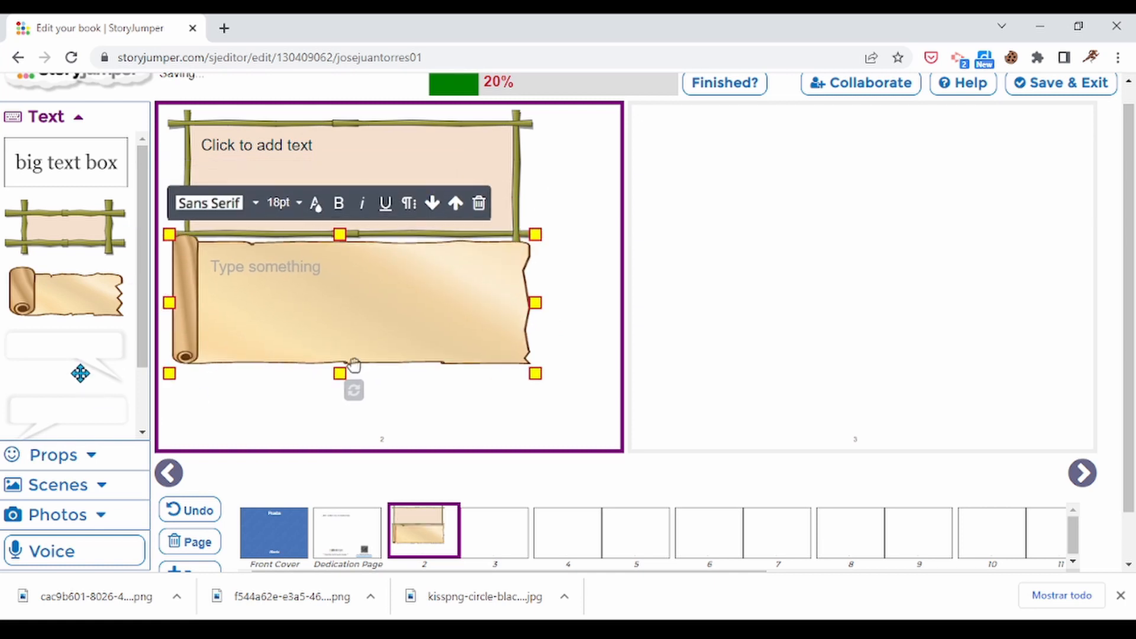
pyautogui.click(79, 354)
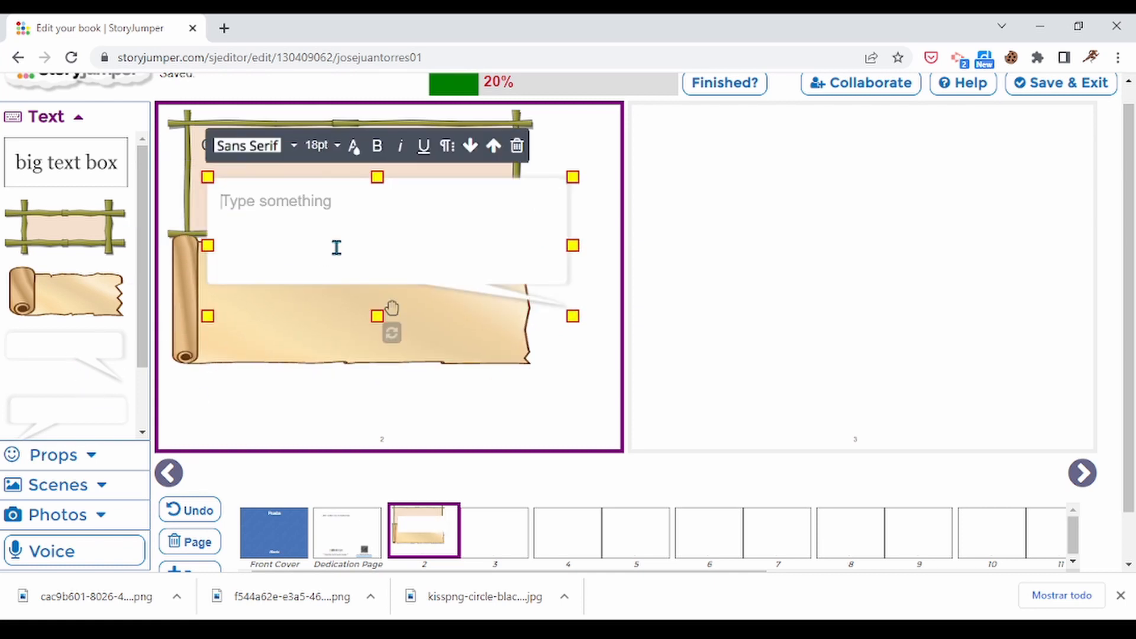
# Step: Delete the parchment scroll text box from page 2
pyautogui.click(317, 342)
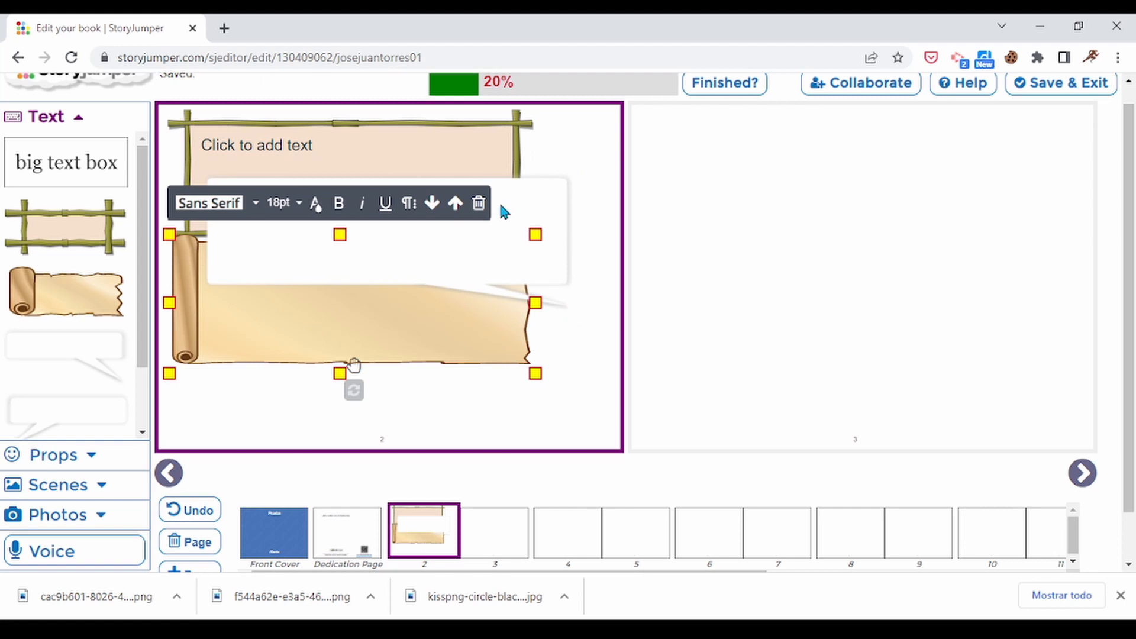
pyautogui.click(481, 205)
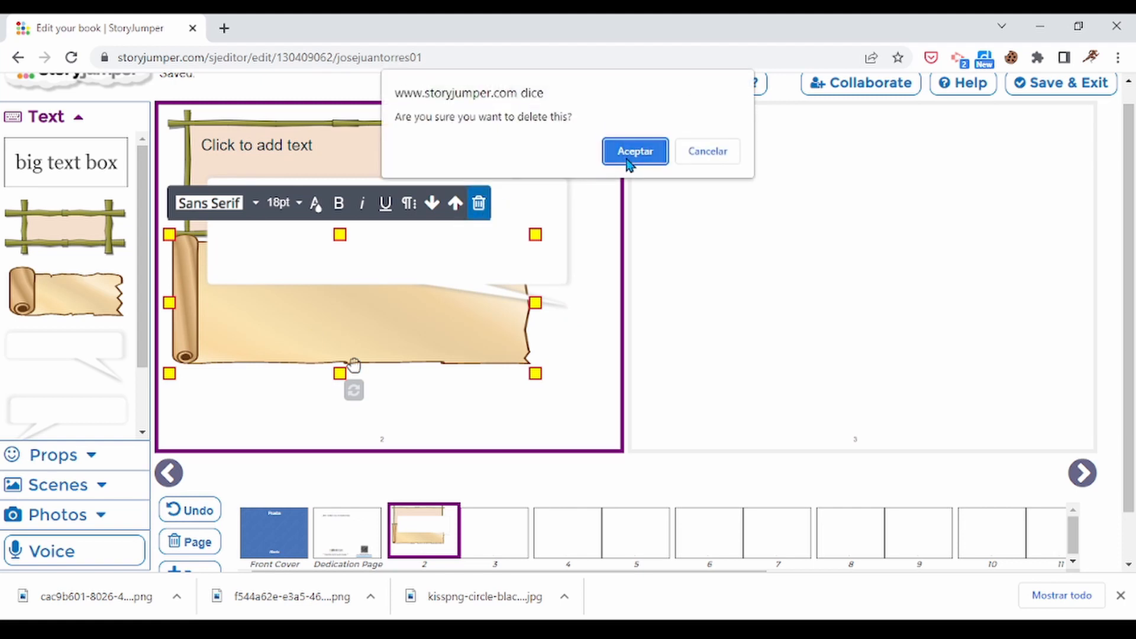
pyautogui.click(629, 164)
# Step: Move the speech bubble below the bamboo-framed text box and enter the text "Un comic" in it
pyautogui.click(457, 211)
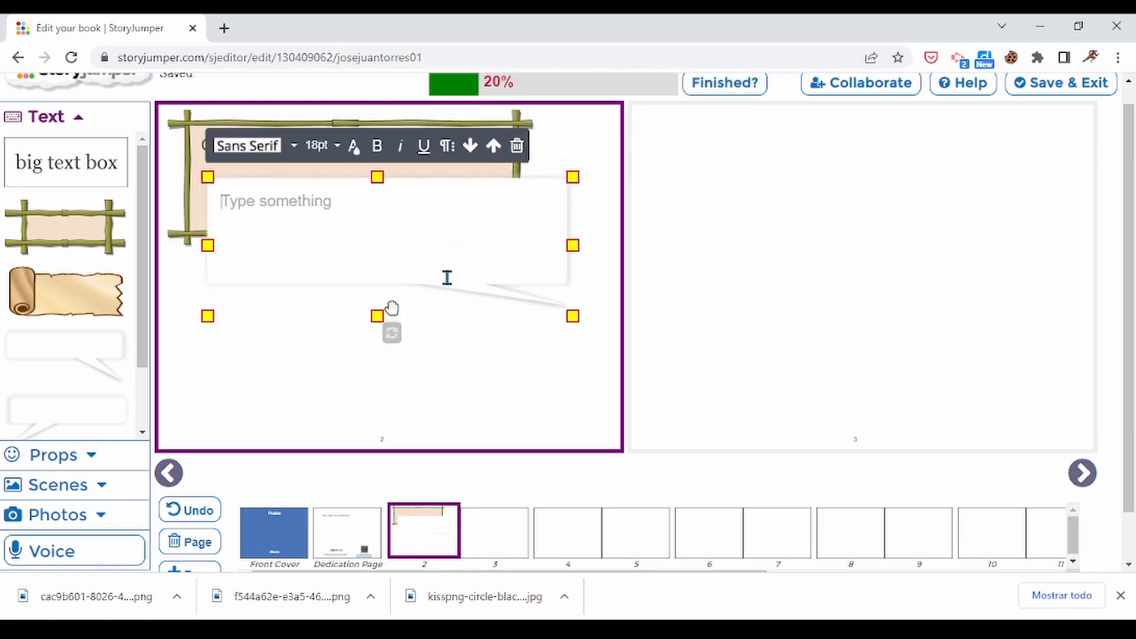
pyautogui.moveTo(392, 308); pyautogui.dragTo(374, 393)
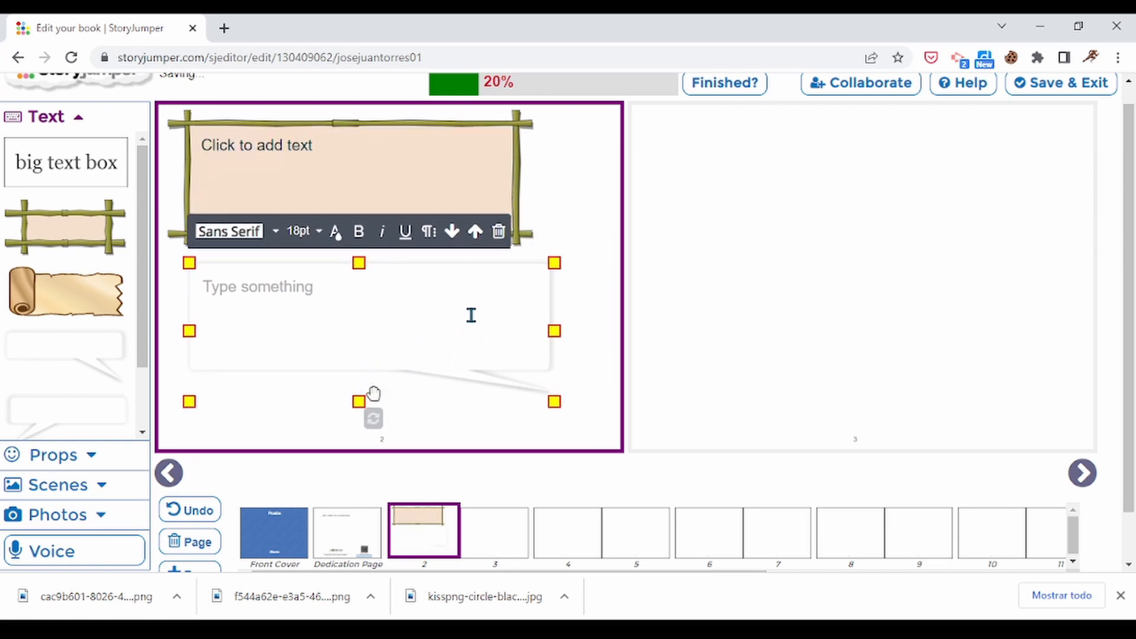
pyautogui.click(329, 299)
pyautogui.write('Un comic')
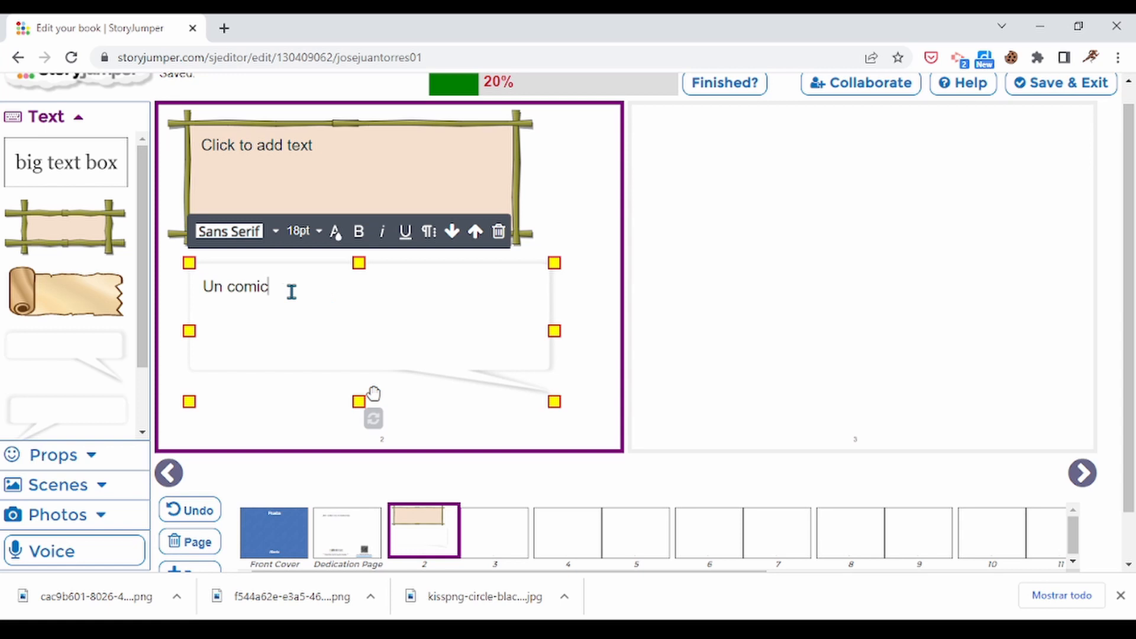
# Step: Format the speech bubble's text "Un comic" in red, with the Creepster font at 24 pt
pyautogui.moveTo(289, 289); pyautogui.dragTo(207, 287)
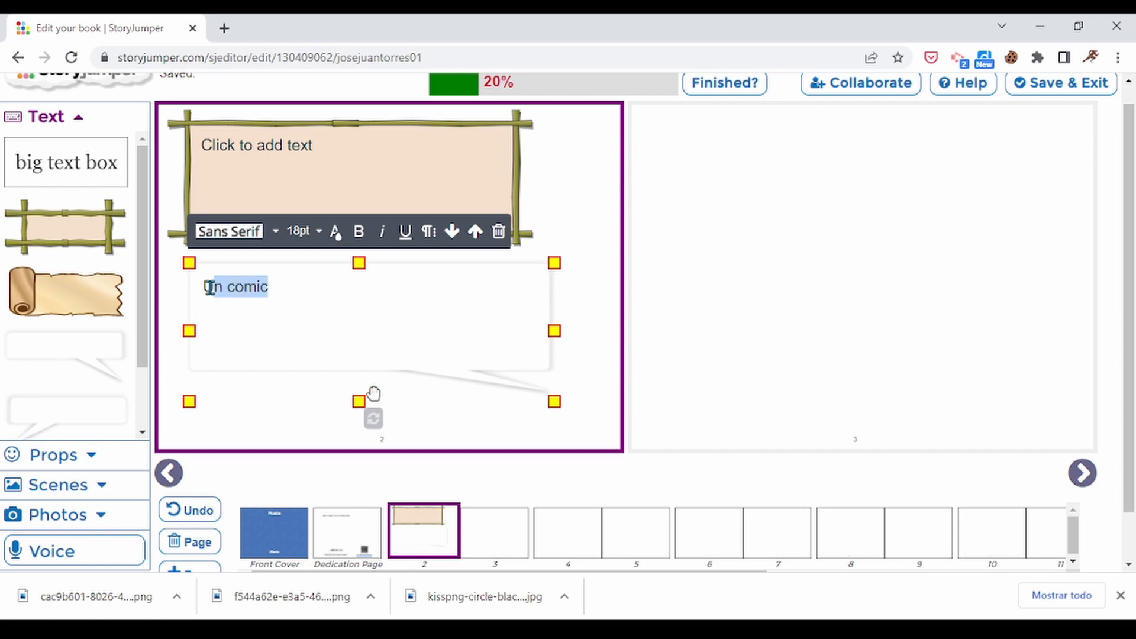
pyautogui.click(268, 231)
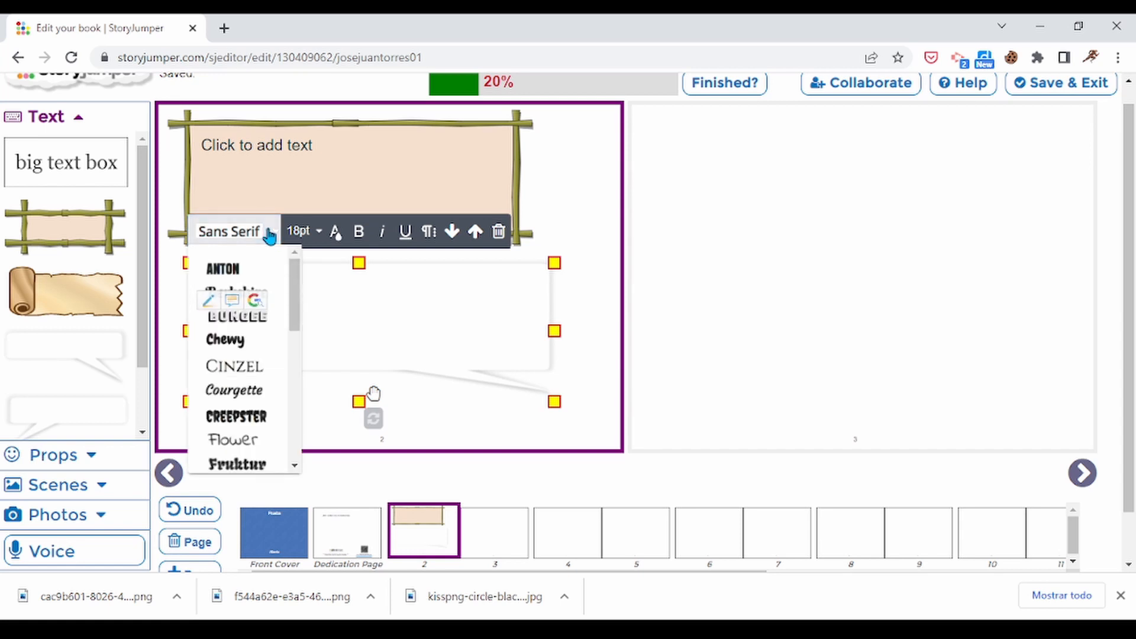
pyautogui.click(255, 417)
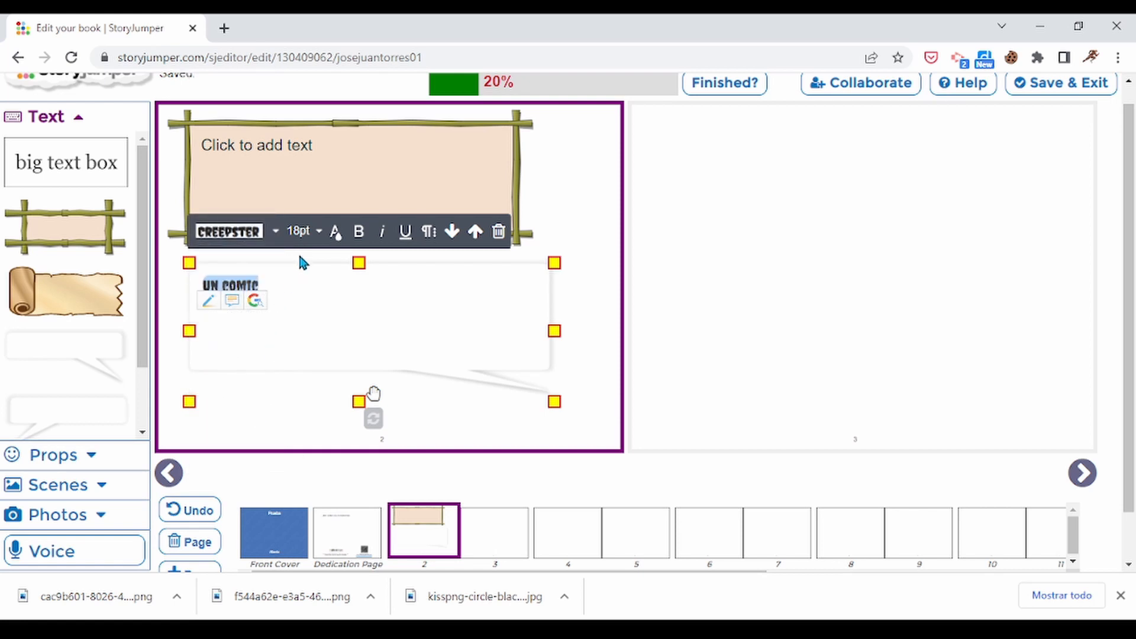
pyautogui.click(304, 234)
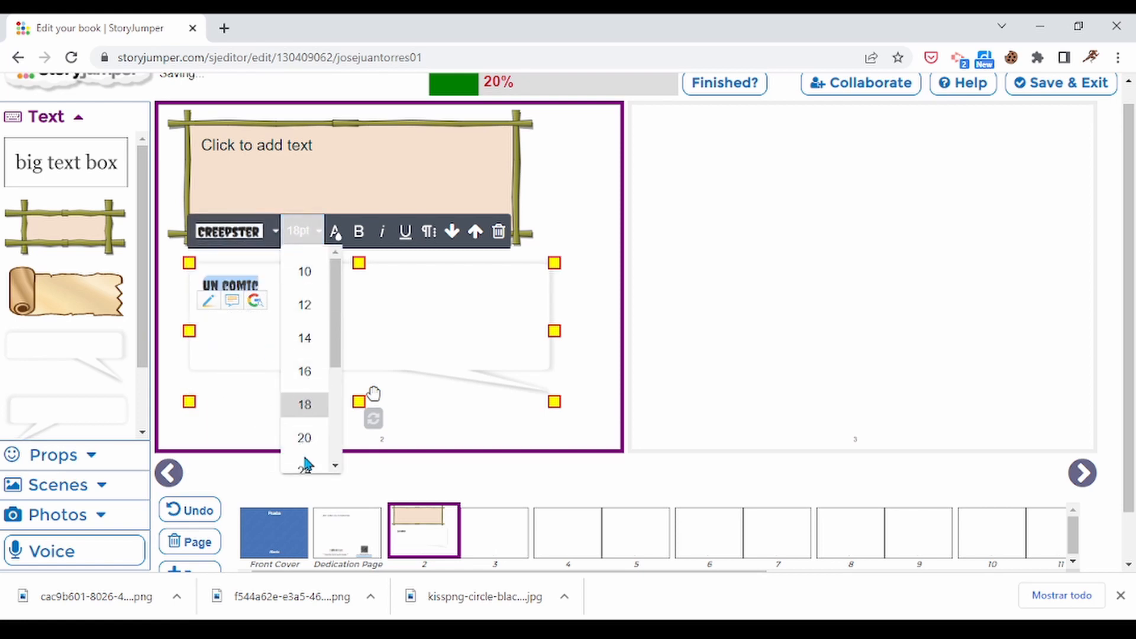
pyautogui.click(306, 468)
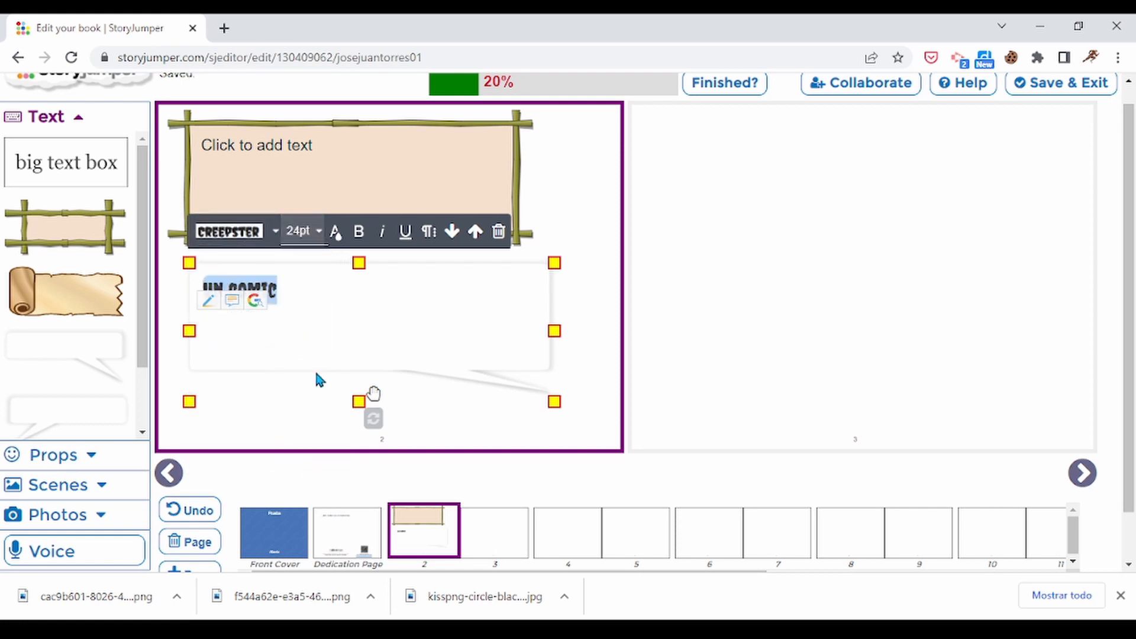
pyautogui.click(335, 232)
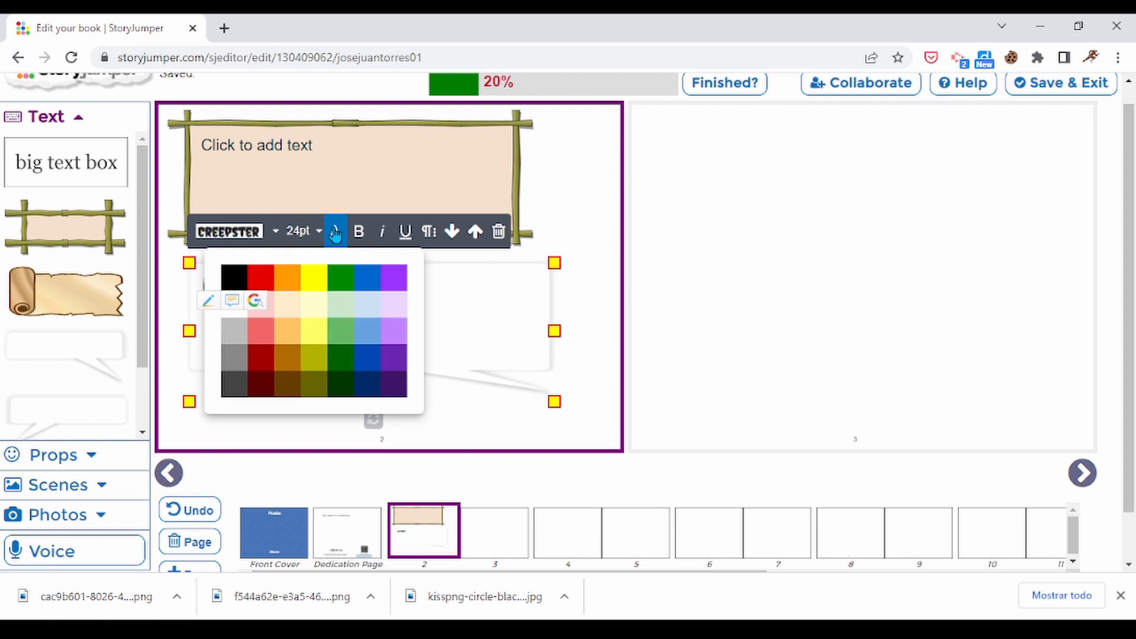
pyautogui.click(262, 288)
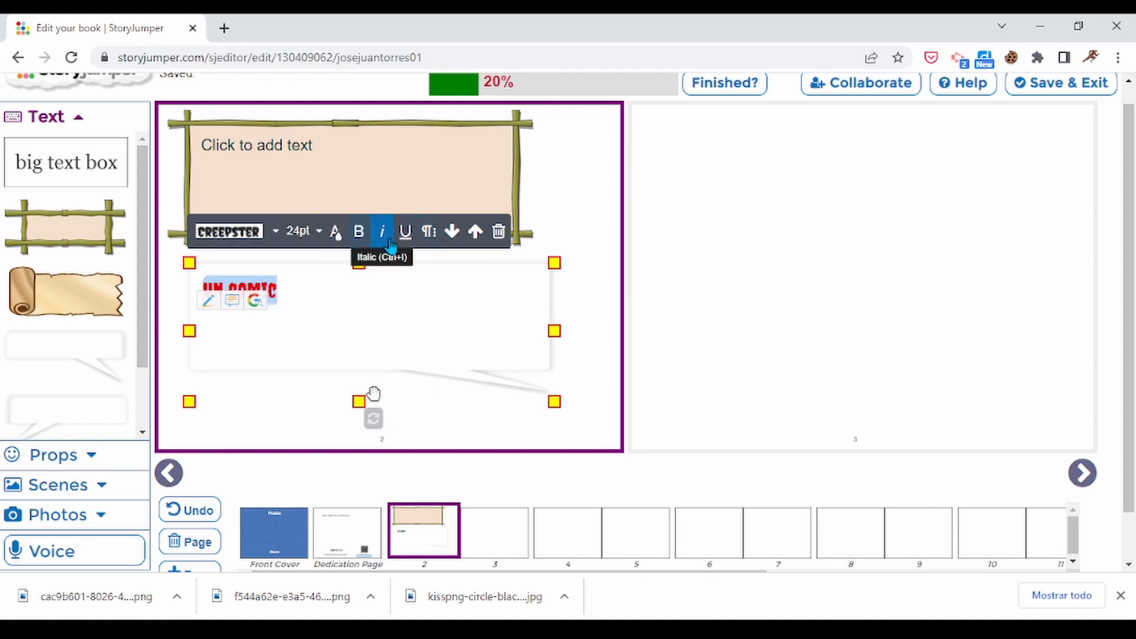
pyautogui.click(352, 300)
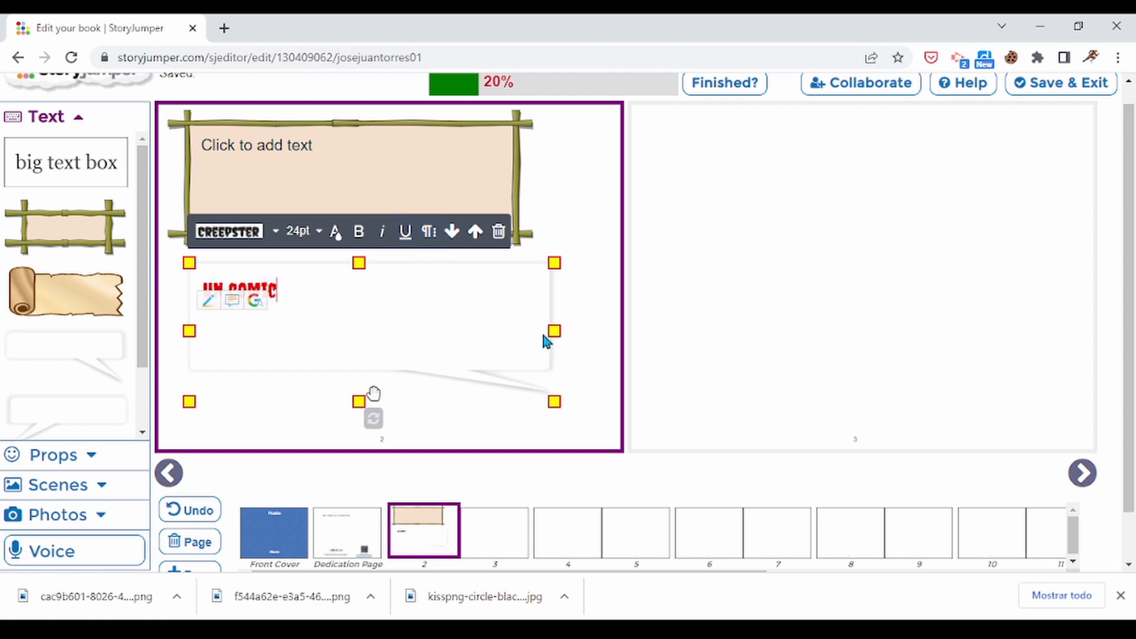
# Step: Shrink the speech bubble's width and height so it fits closely around its text
pyautogui.moveTo(554, 263); pyautogui.dragTo(503, 281)
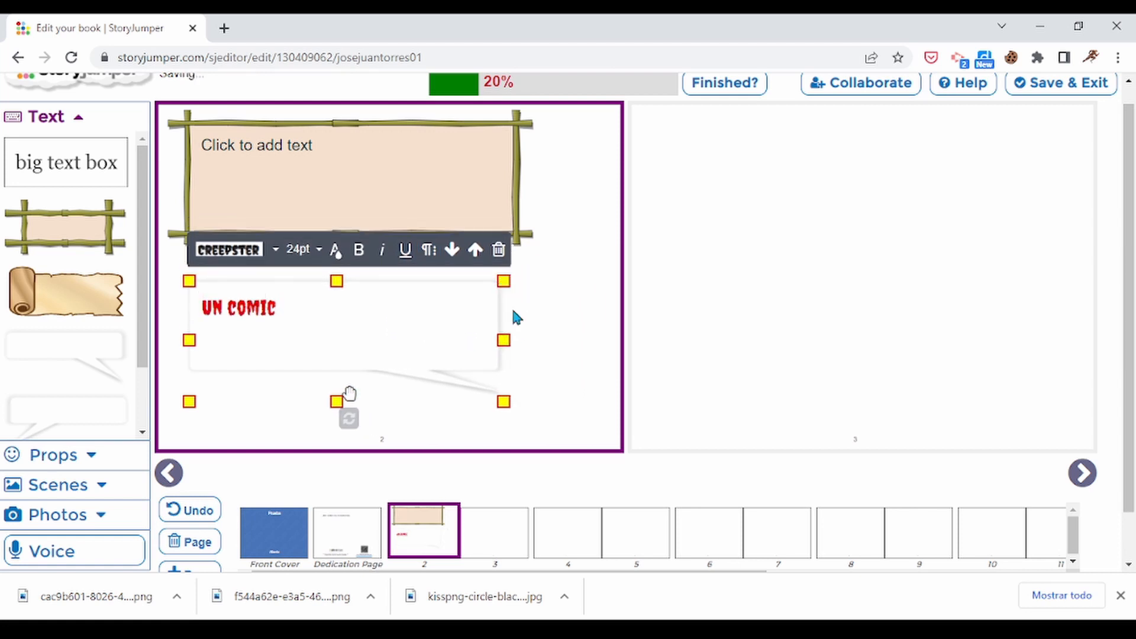
pyautogui.moveTo(507, 341); pyautogui.dragTo(340, 337)
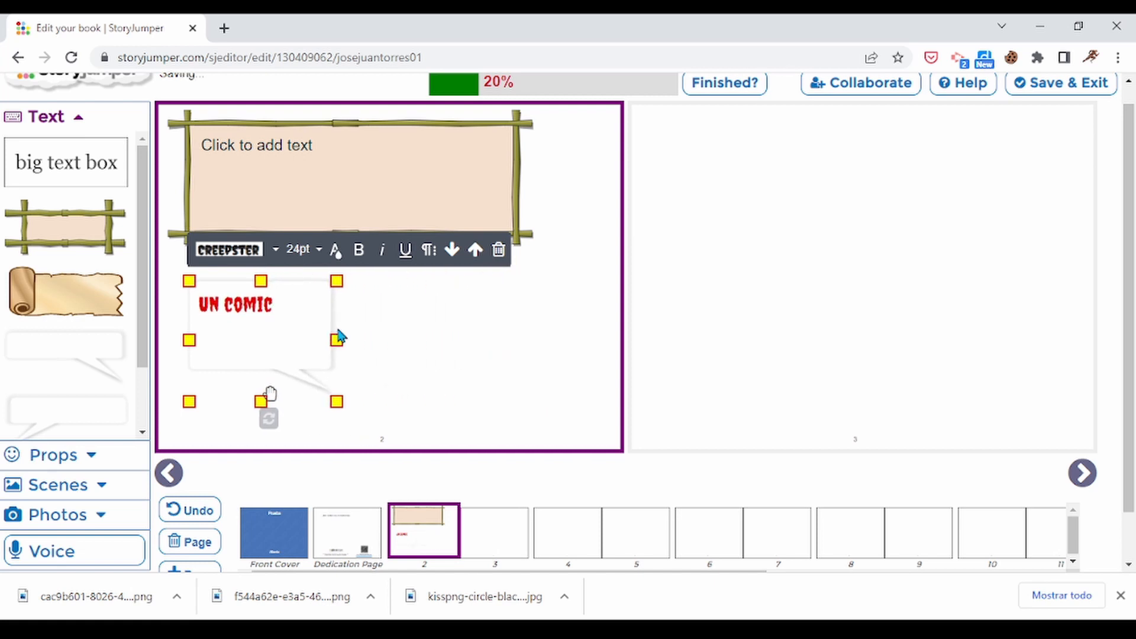
pyautogui.moveTo(340, 402); pyautogui.dragTo(312, 364)
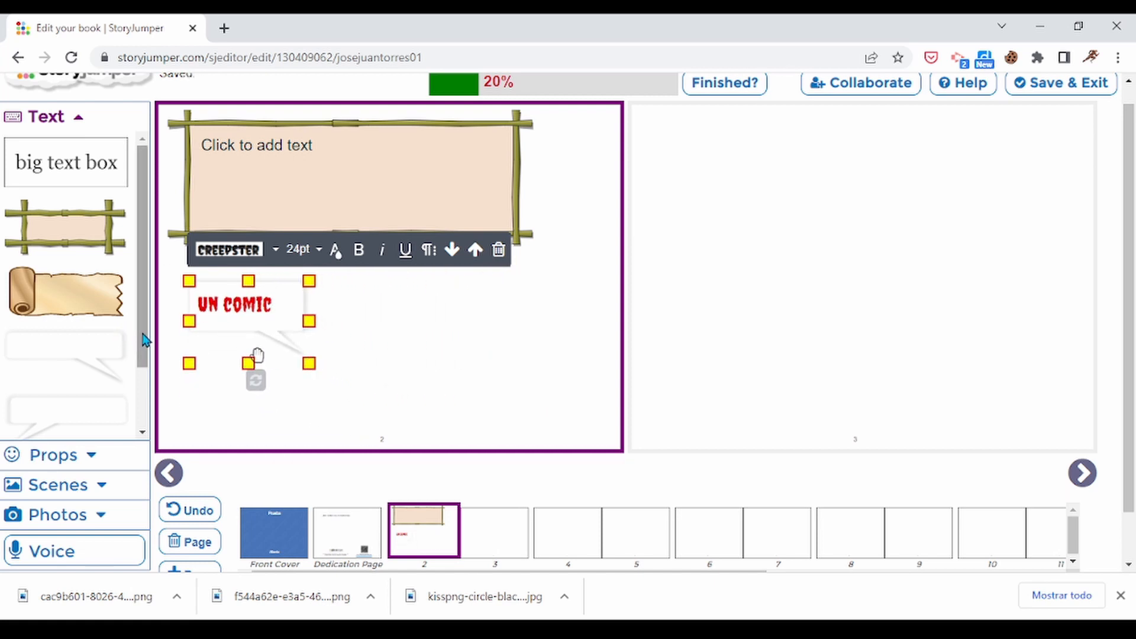
# Step: Try out the star-bordered text box low on page 2 and delete it again
pyautogui.moveTo(144, 335); pyautogui.dragTo(143, 407)
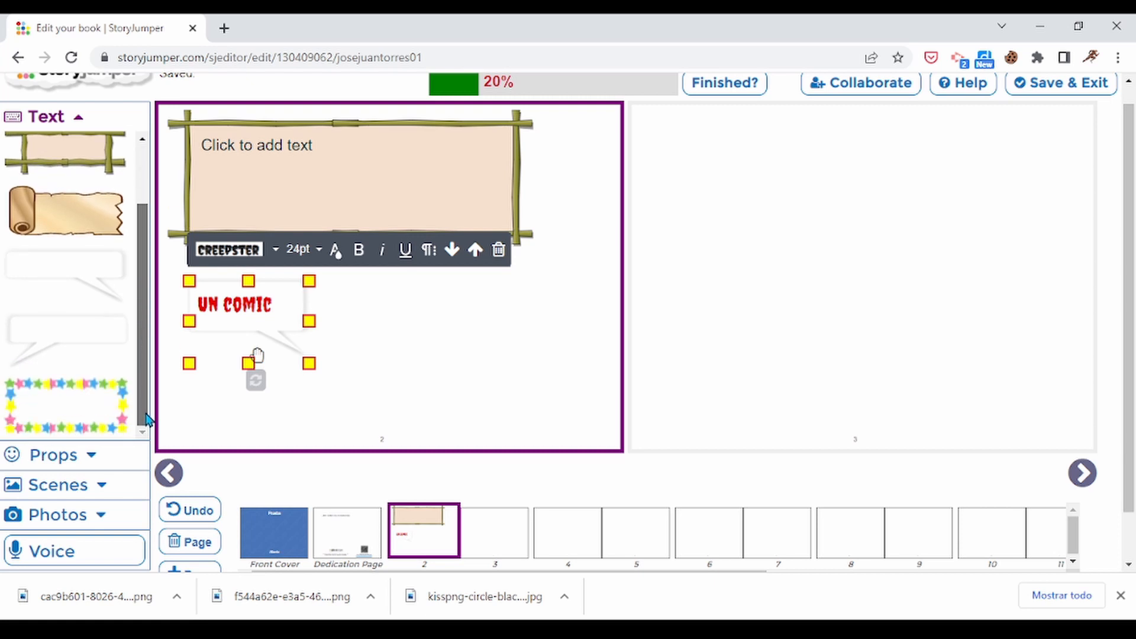
pyautogui.click(90, 414)
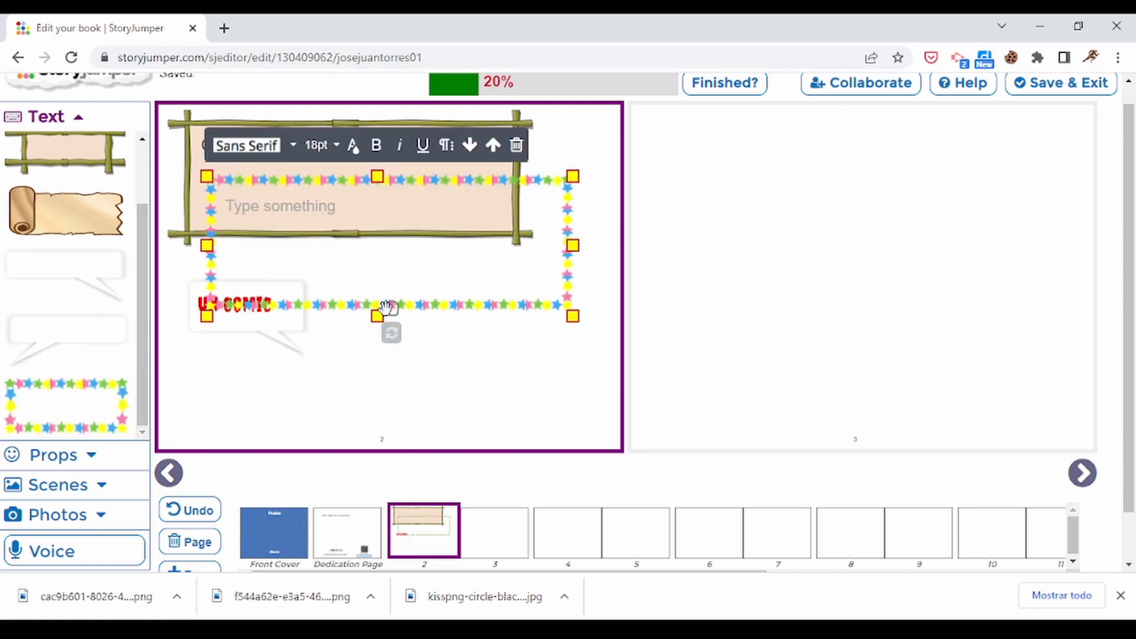
pyautogui.moveTo(387, 307); pyautogui.dragTo(420, 399)
pyautogui.click(545, 237)
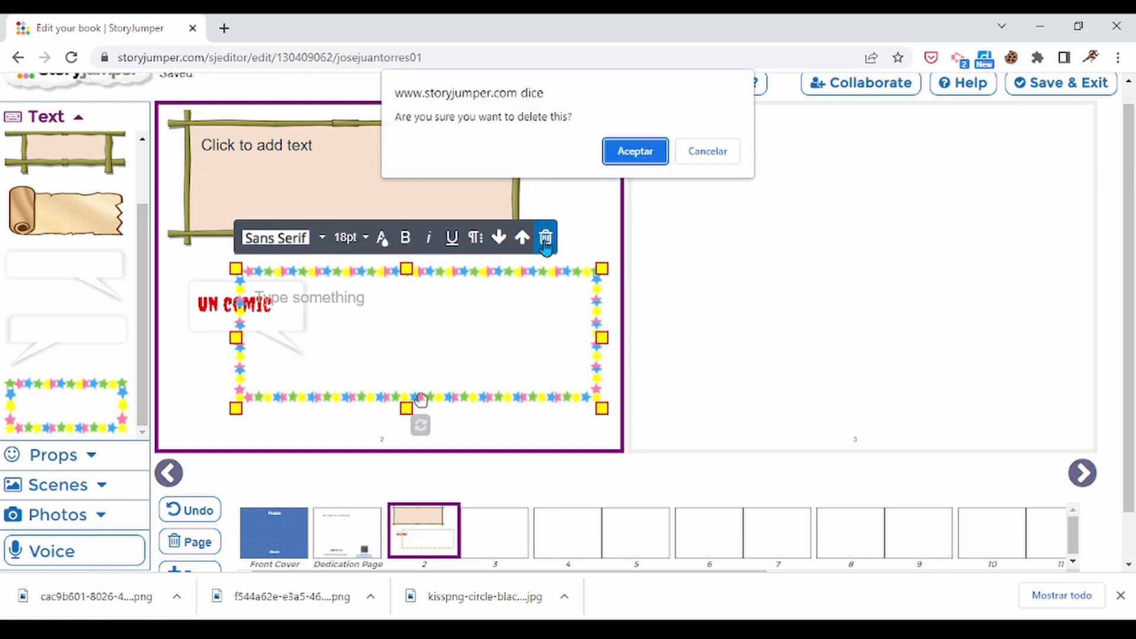
pyautogui.click(615, 161)
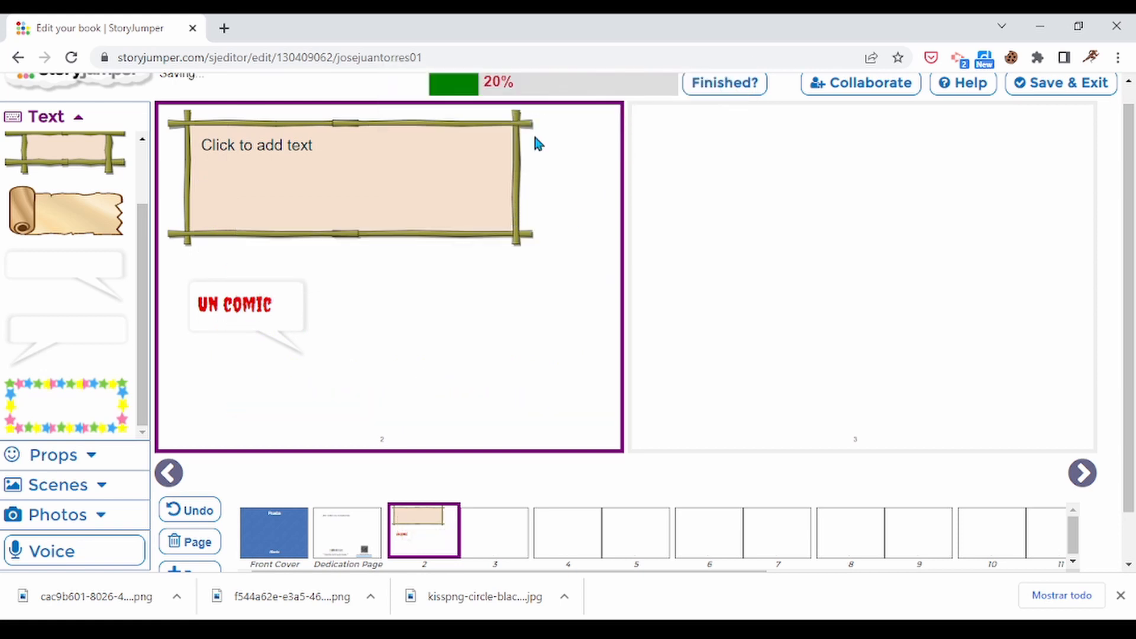
# Step: Delete the bamboo-framed text box and the "Un comic" speech bubble from page 2
pyautogui.click(513, 143)
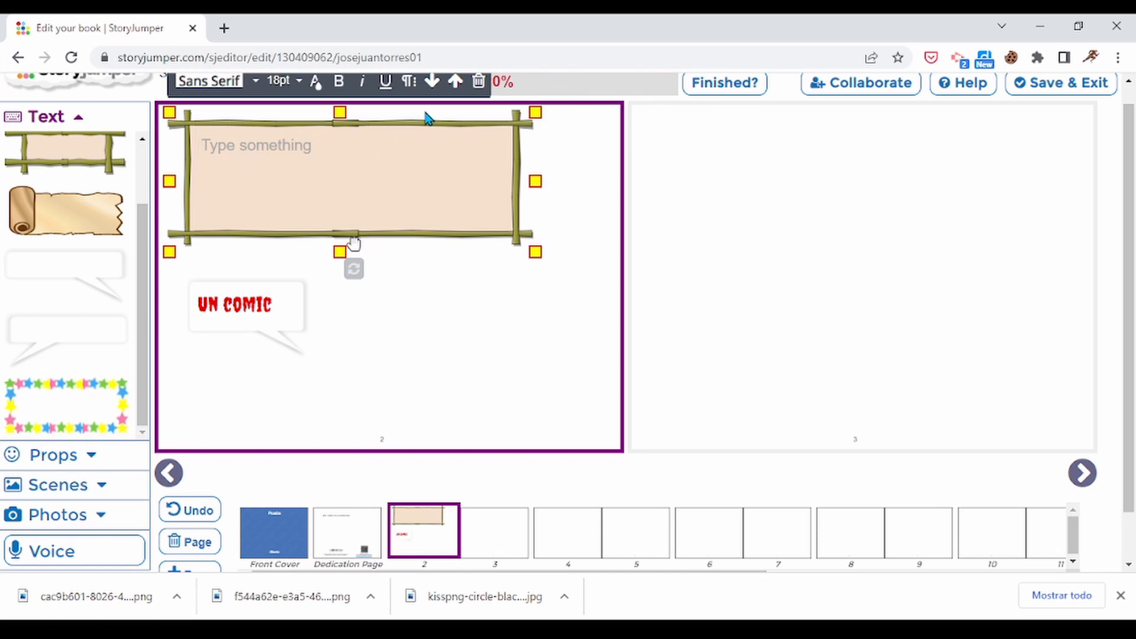
pyautogui.click(478, 81)
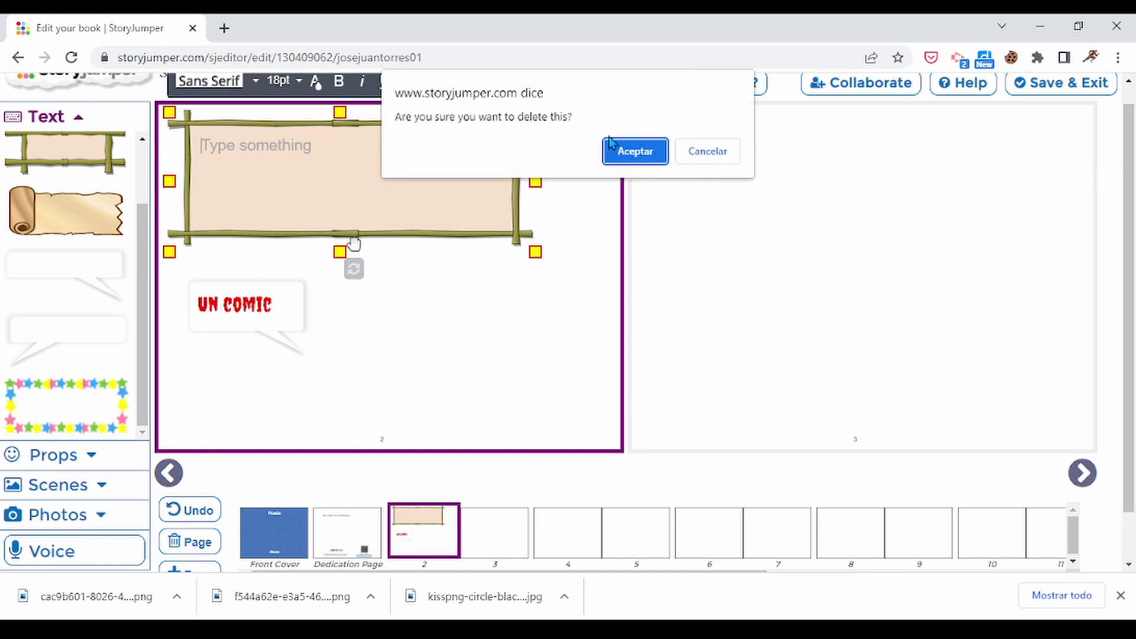
pyautogui.click(616, 149)
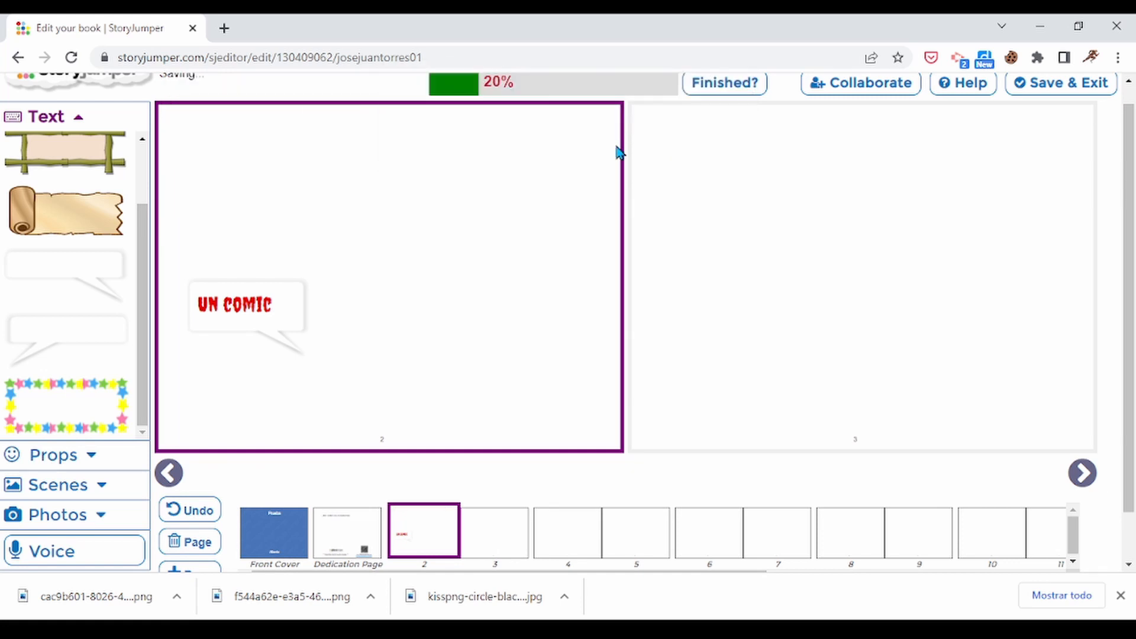
pyautogui.click(283, 303)
pyautogui.click(497, 249)
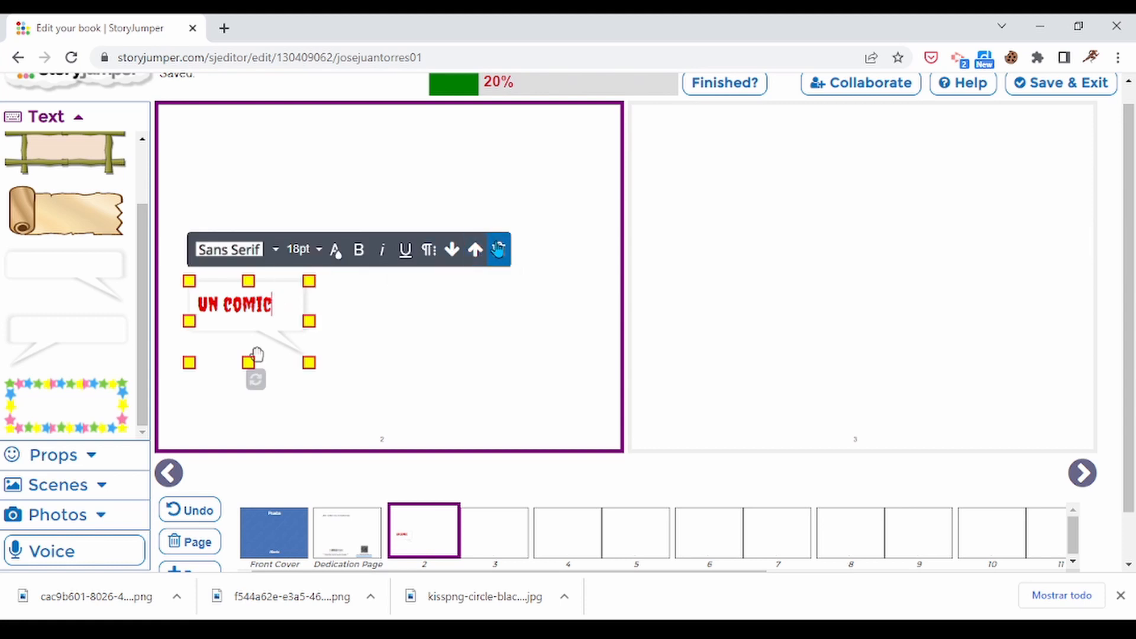
pyautogui.click(618, 157)
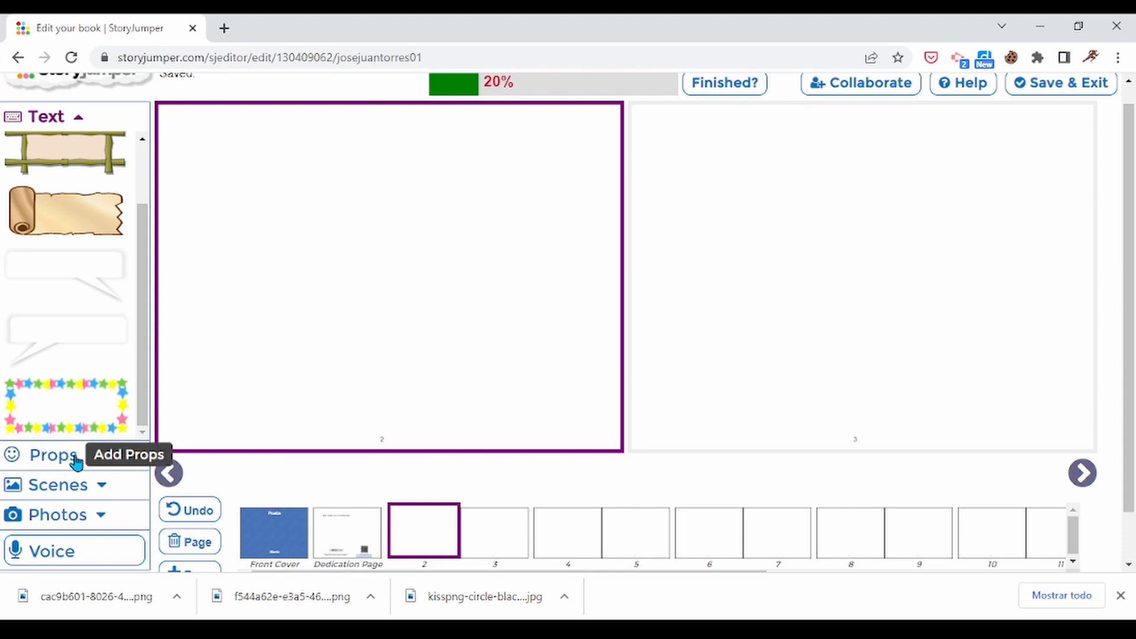
# Step: Search the scenes for "star" and apply the pink and purple starry city skyline as the background of page 2
pyautogui.click(79, 494)
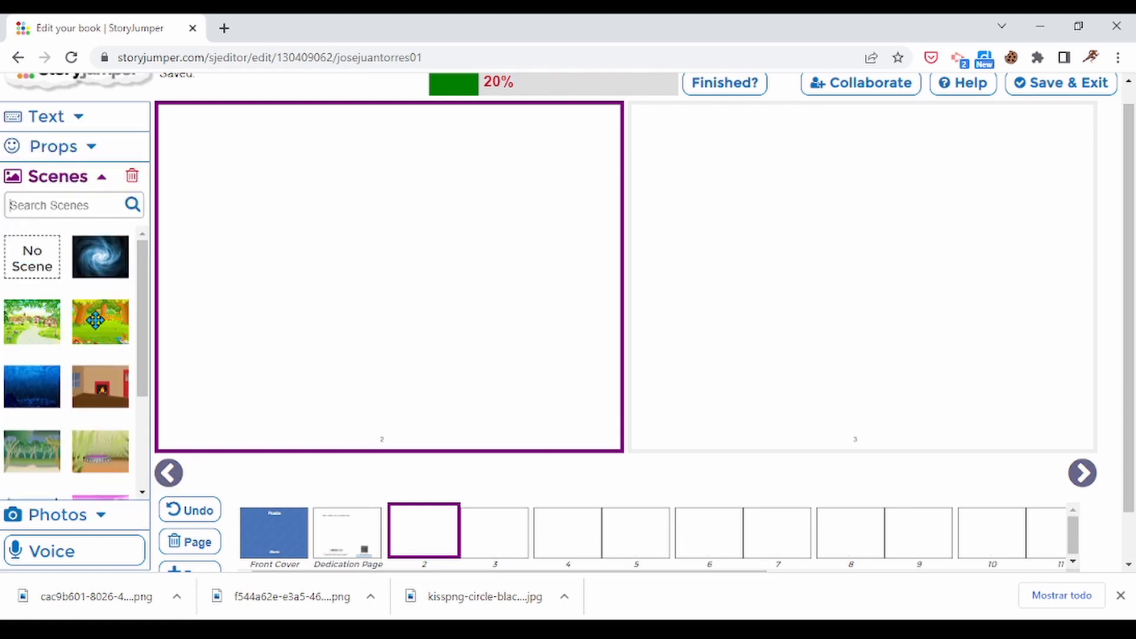
pyautogui.moveTo(142, 323); pyautogui.dragTo(144, 224)
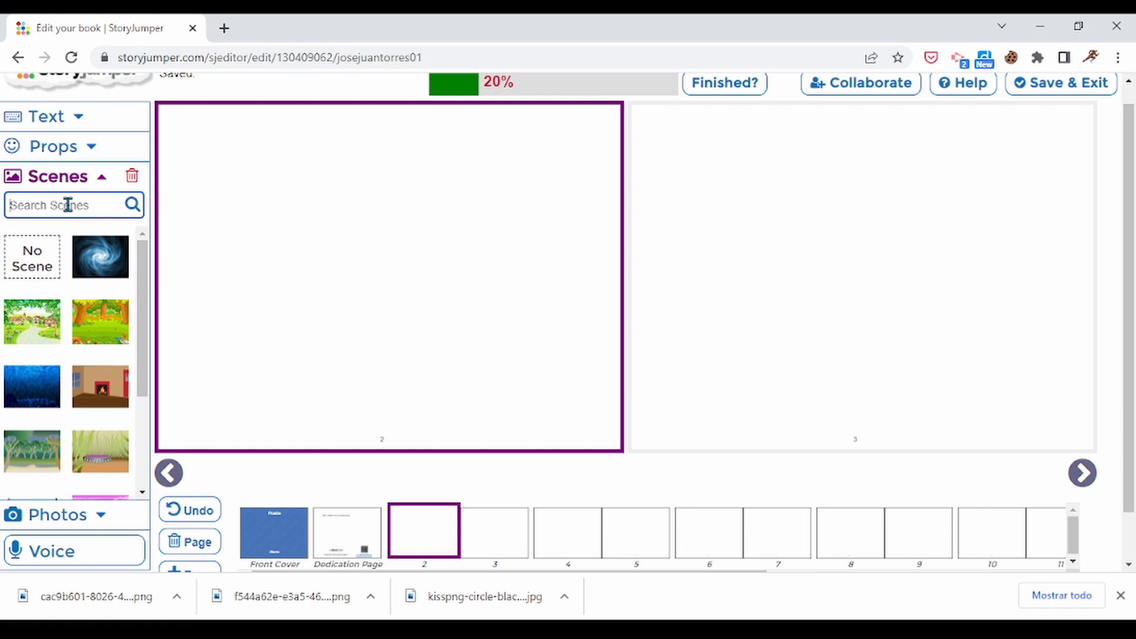
pyautogui.write('star')
pyautogui.press('Return')
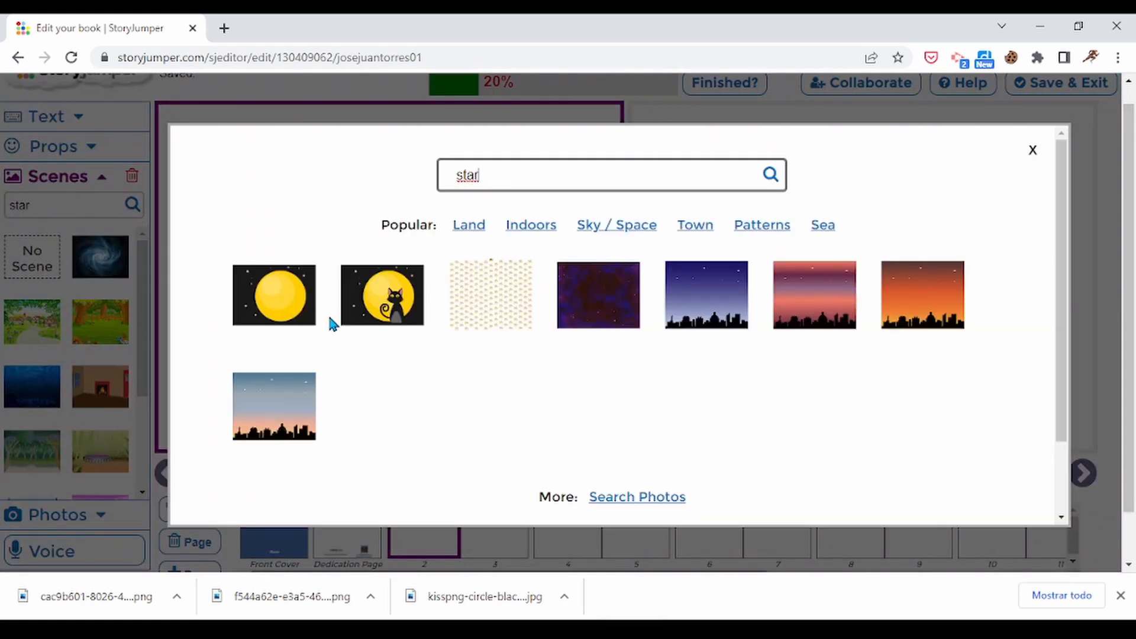
pyautogui.click(807, 309)
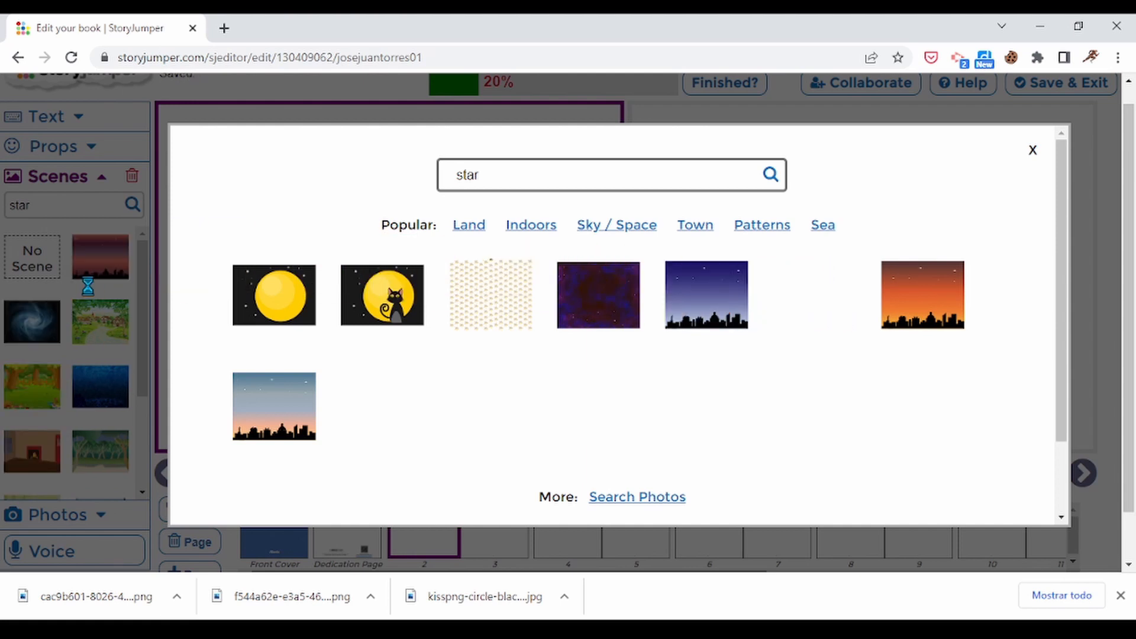
pyautogui.click(1032, 156)
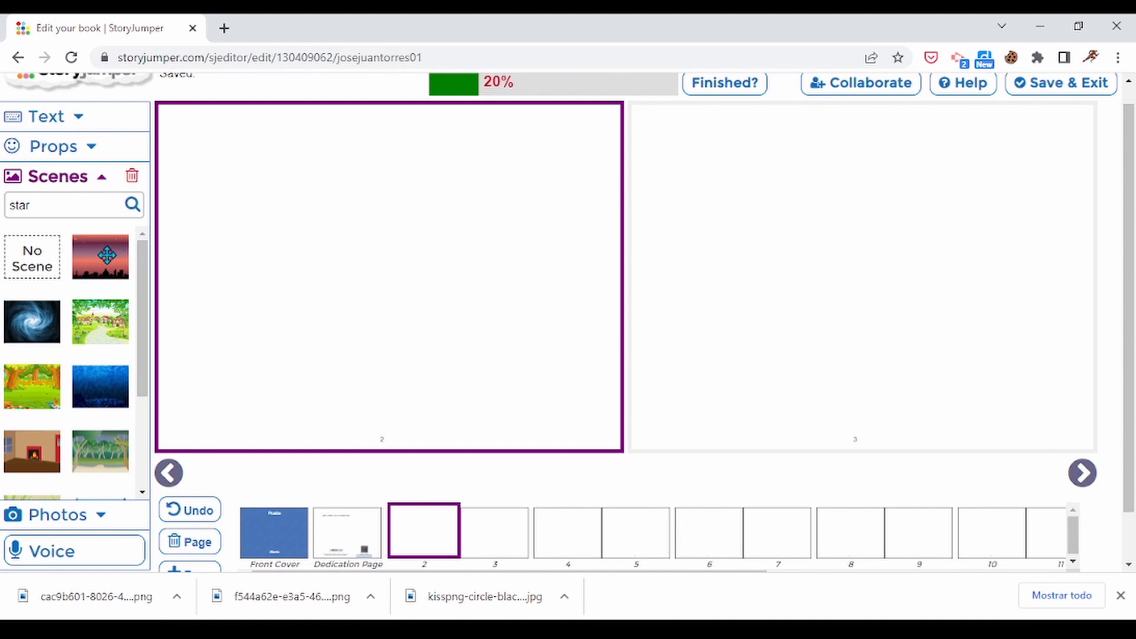
pyautogui.moveTo(100, 256); pyautogui.dragTo(297, 265)
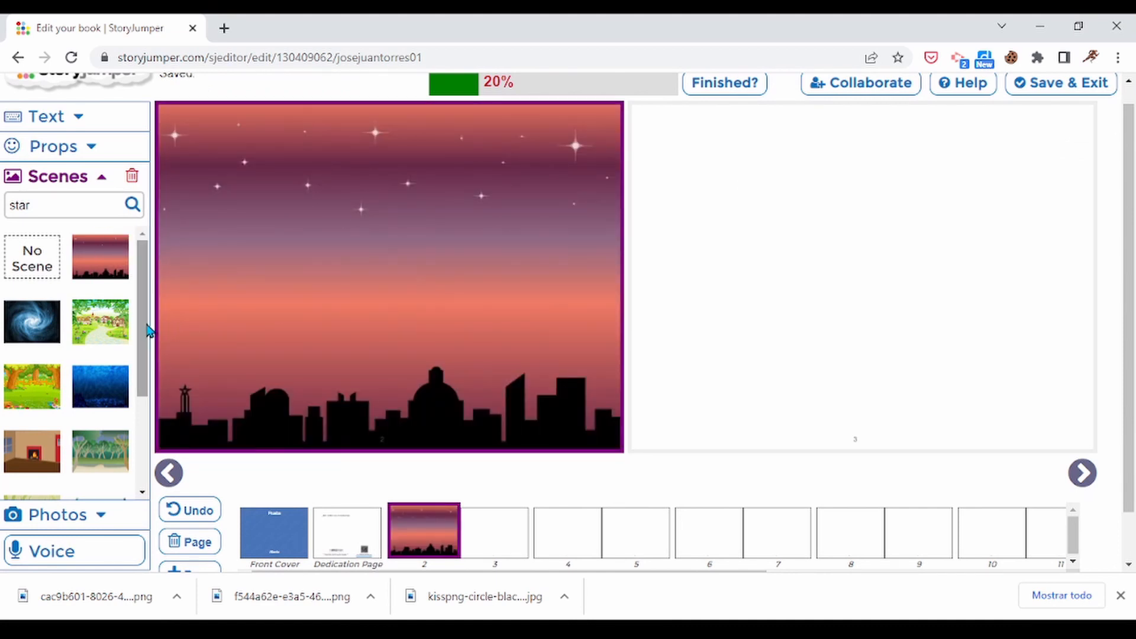
# Step: Browse the full scene library, looking through the Land, Indoors and Sky / Space categories
pyautogui.moveTo(148, 329); pyautogui.dragTo(148, 437)
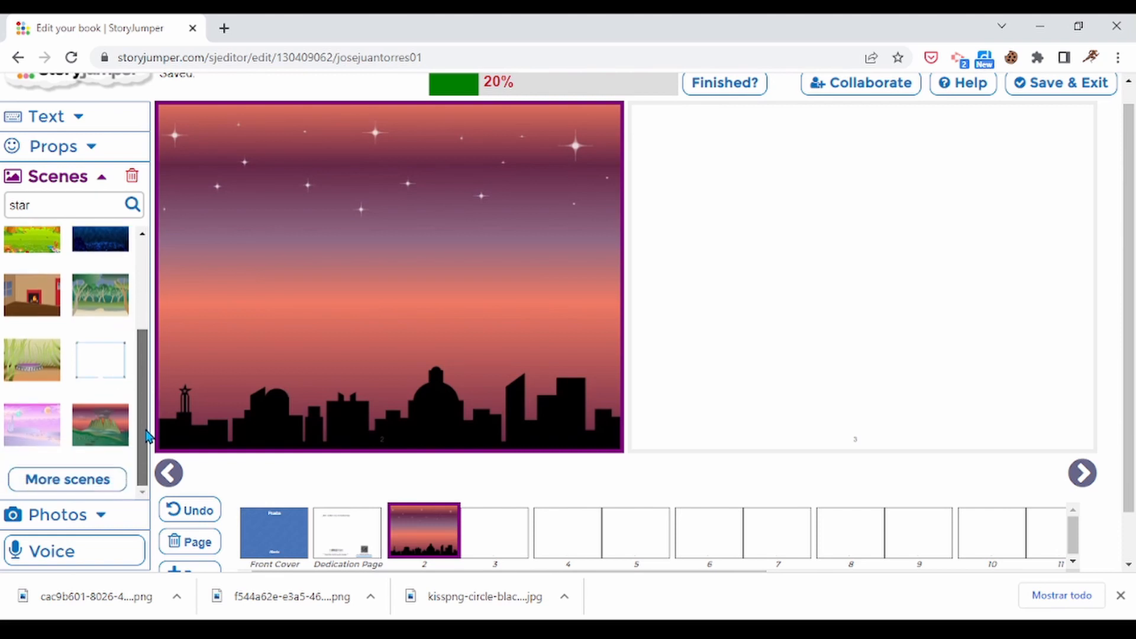
pyautogui.click(72, 488)
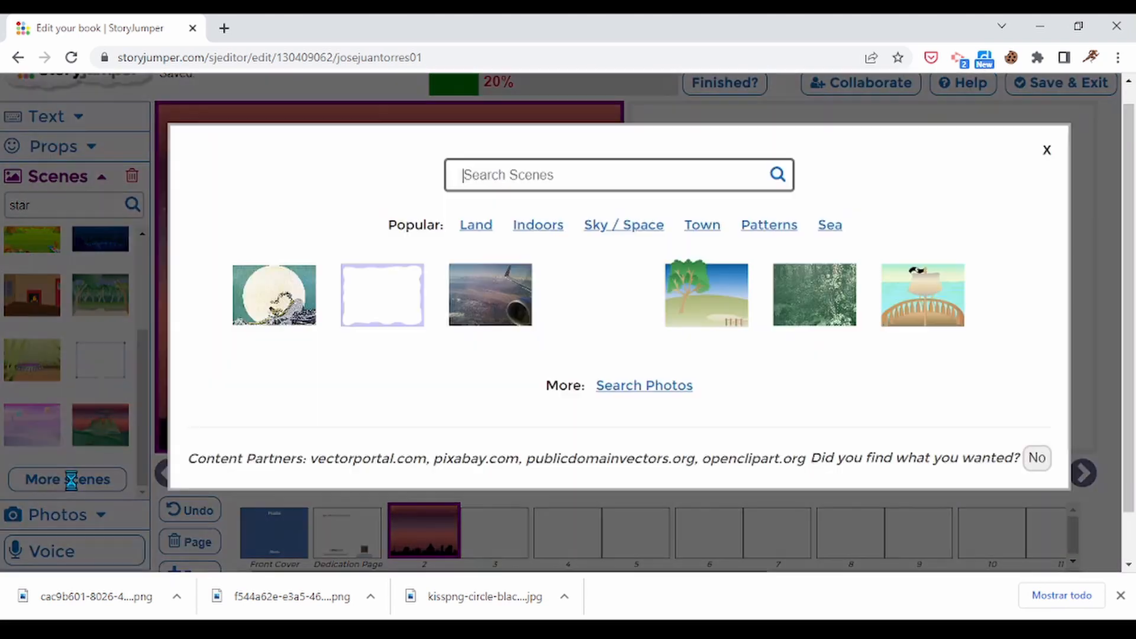
pyautogui.click(469, 230)
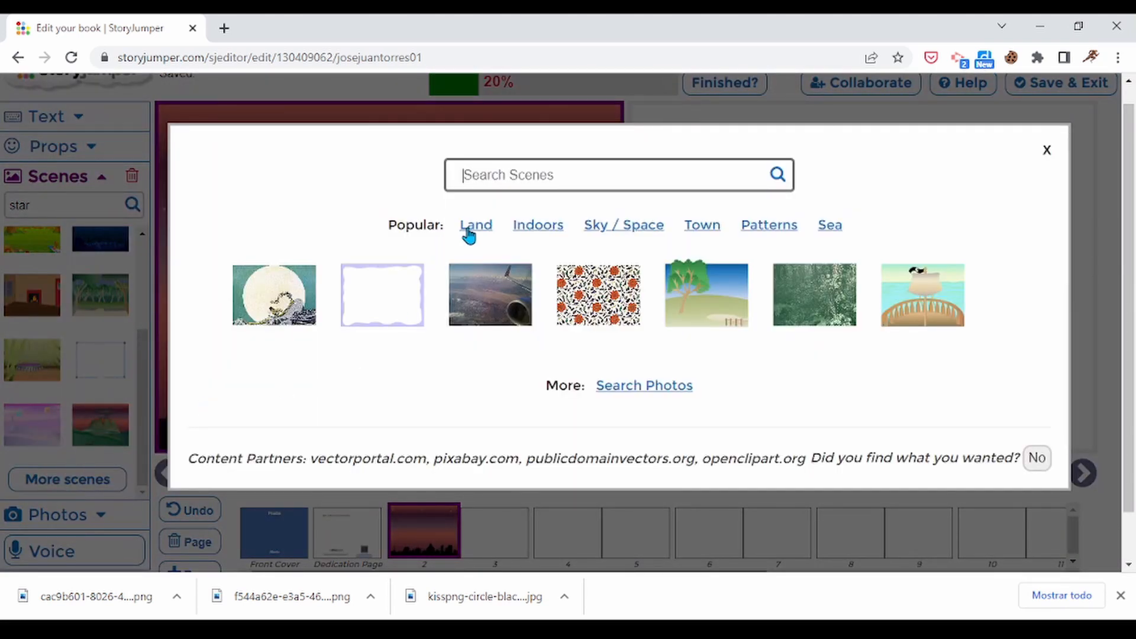
pyautogui.click(531, 226)
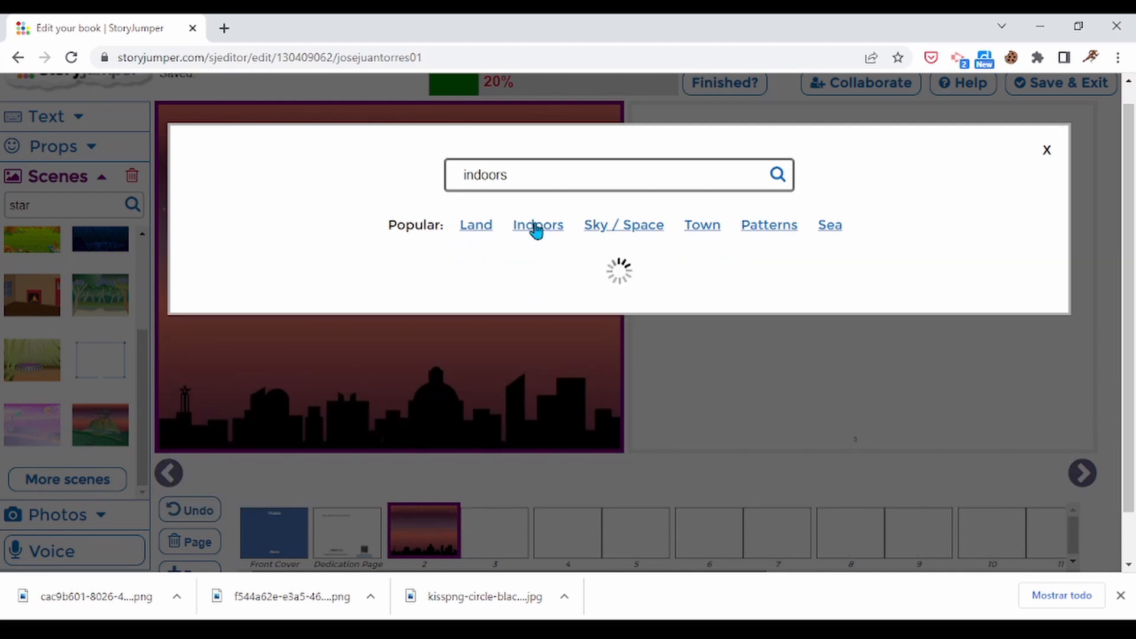
pyautogui.click(589, 231)
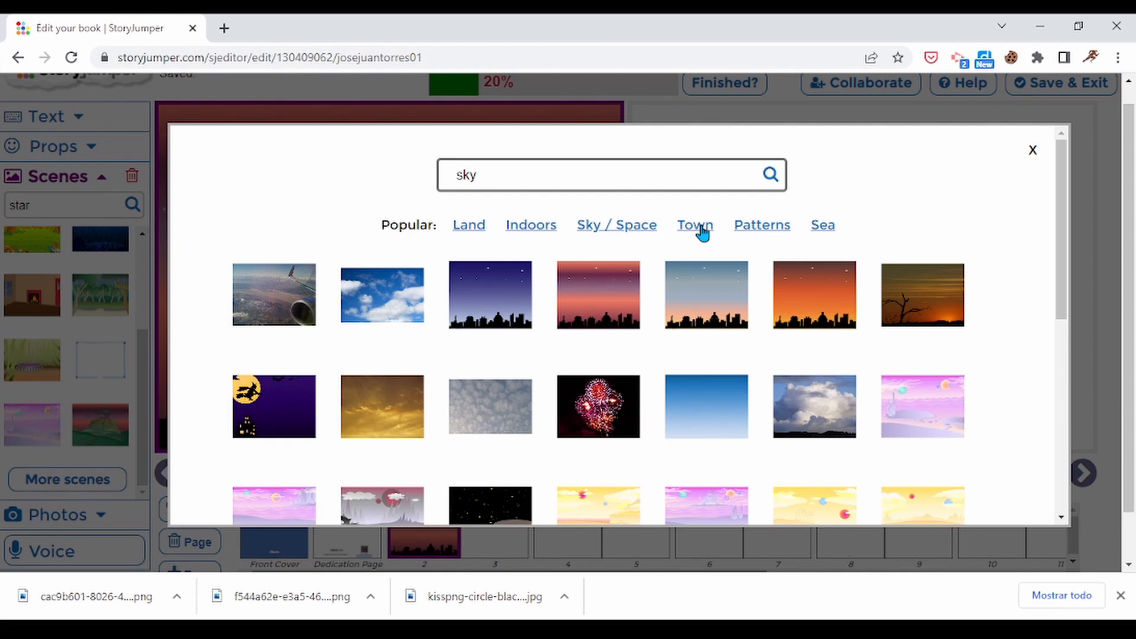
pyautogui.scroll(-6, 678, 354)
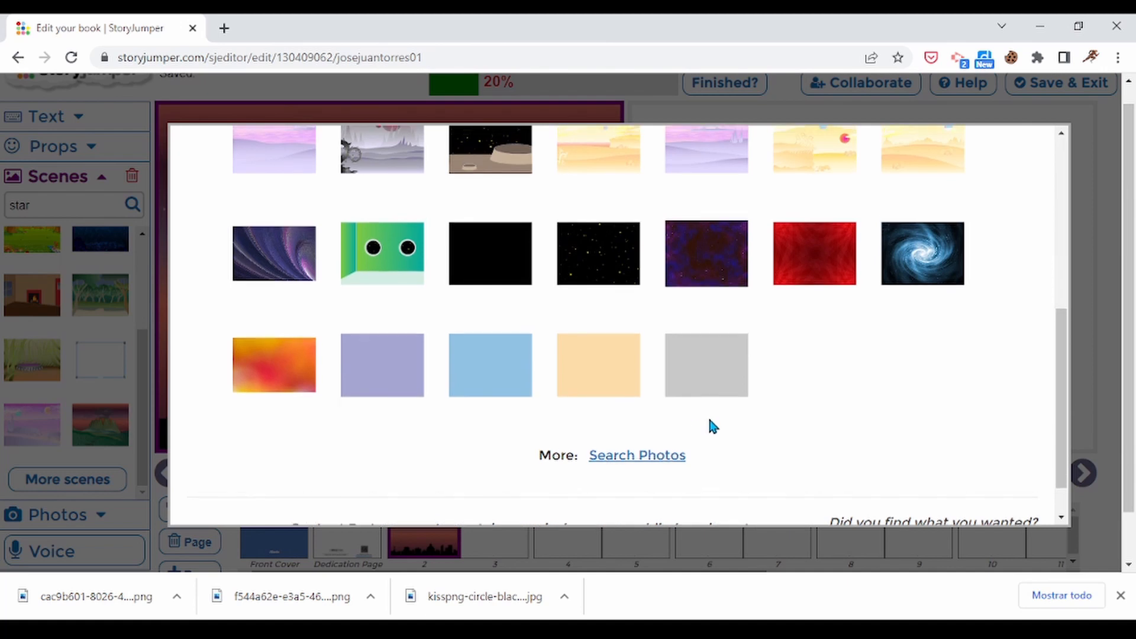
pyautogui.scroll(6, 713, 426)
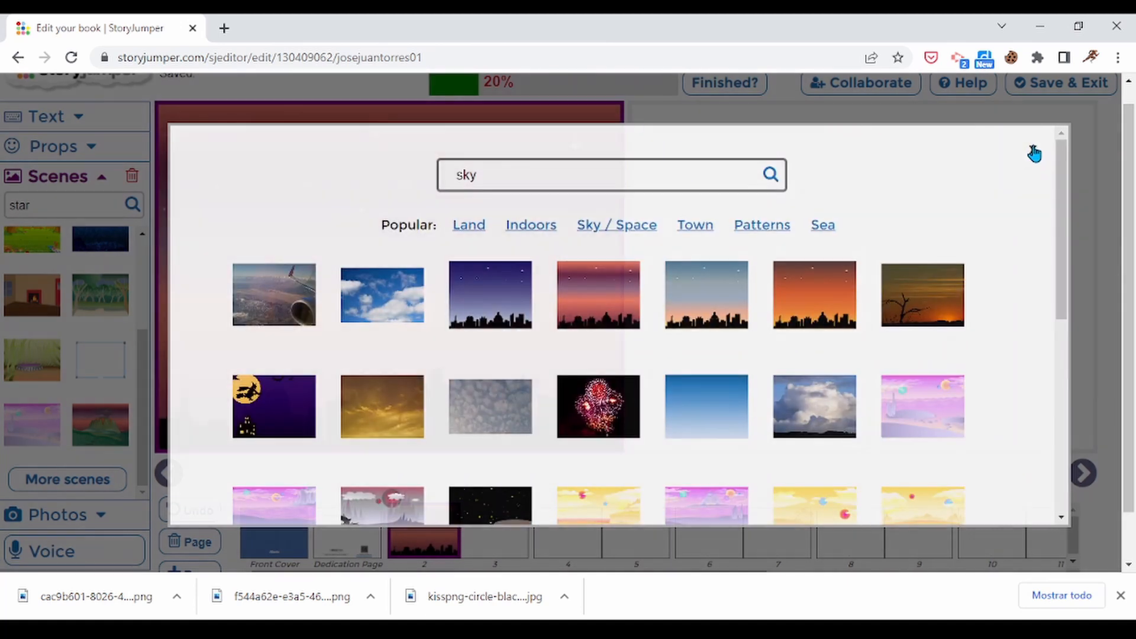
pyautogui.click(1034, 153)
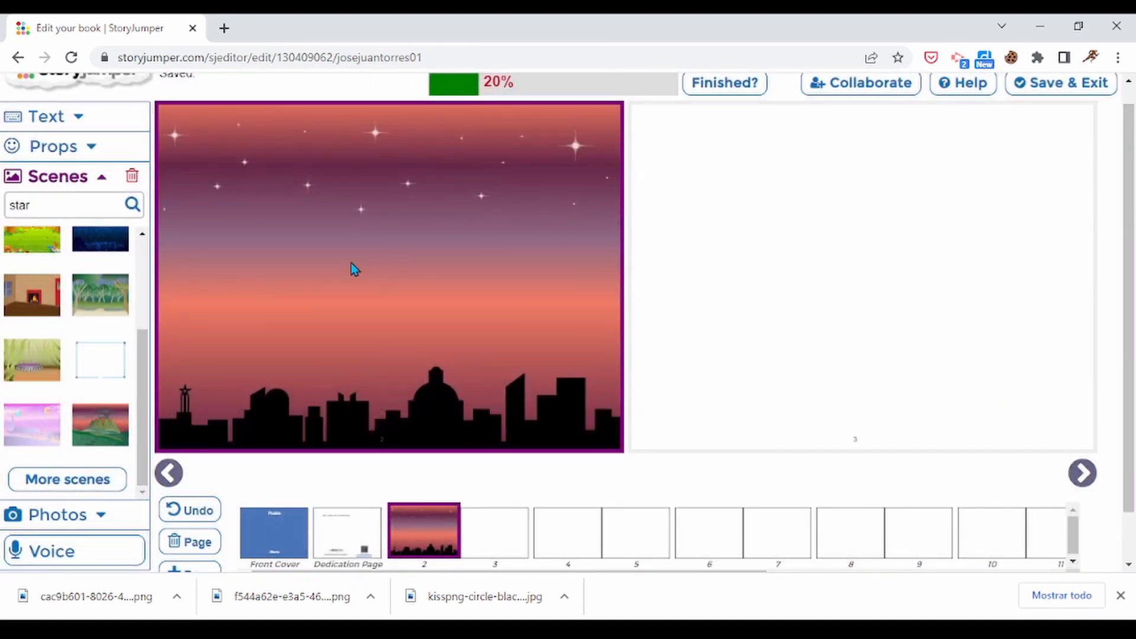
pyautogui.moveTo(148, 335); pyautogui.dragTo(147, 218)
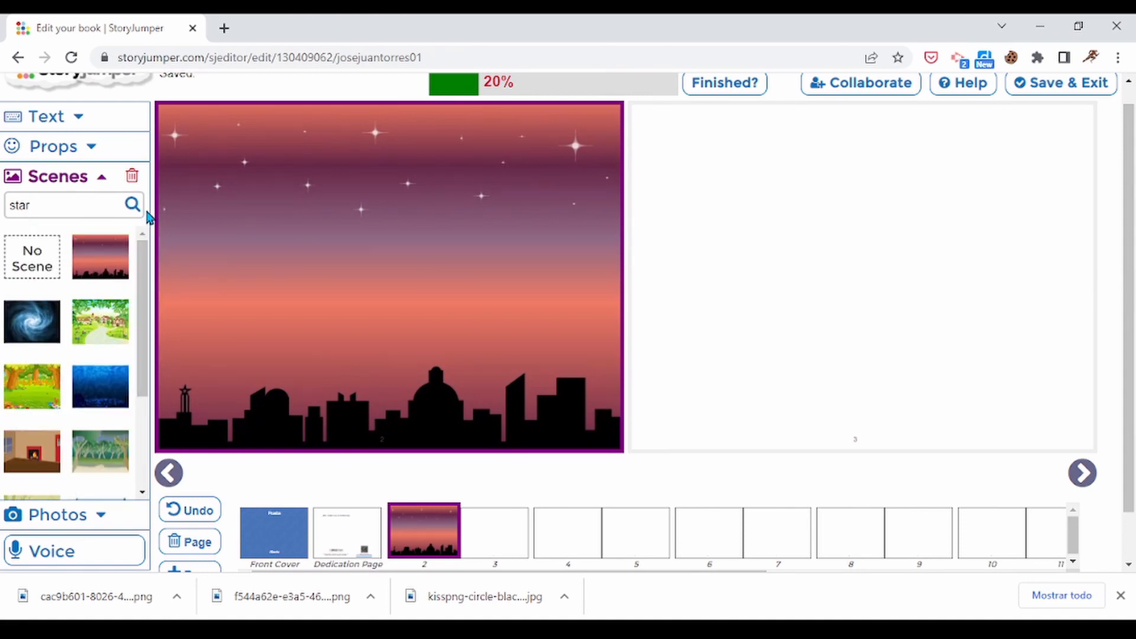
# Step: Search the props for "boy" and look through the available characters
pyautogui.click(65, 156)
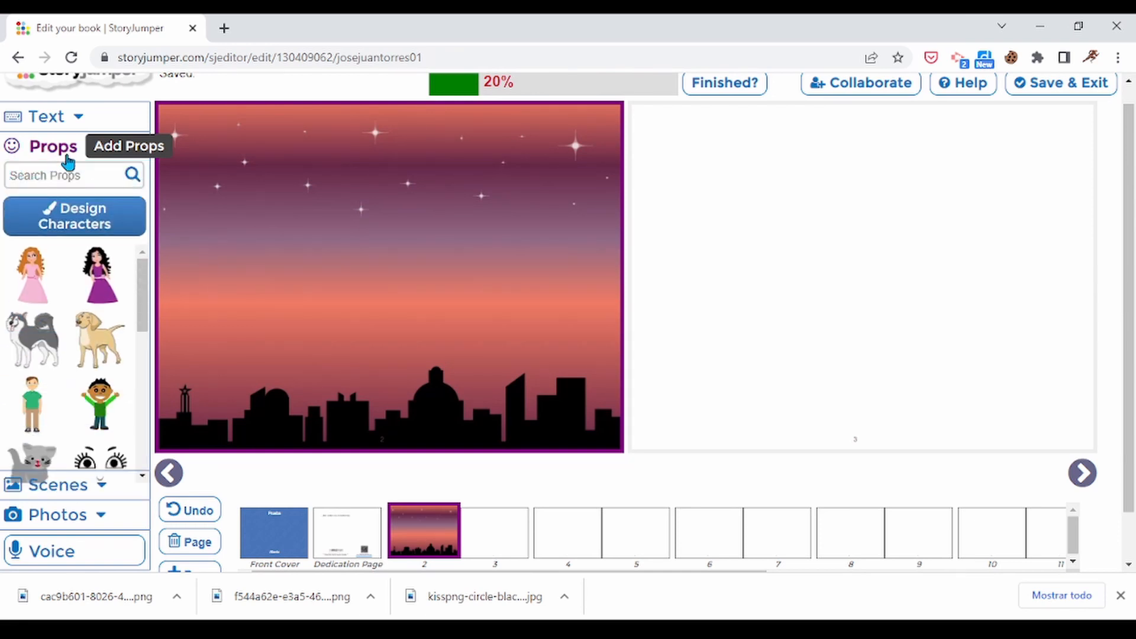
pyautogui.moveTo(144, 283)
pyautogui.mouseDown()
pyautogui.moveTo(145, 390)
pyautogui.moveTo(145, 272)
pyautogui.mouseUp()
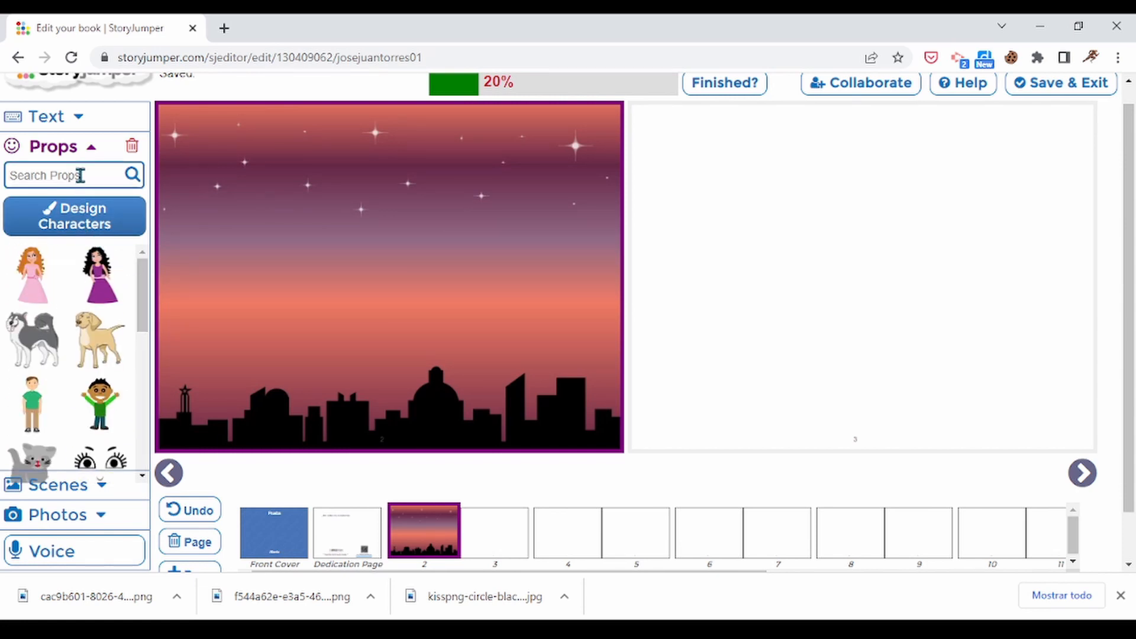
pyautogui.write('boy')
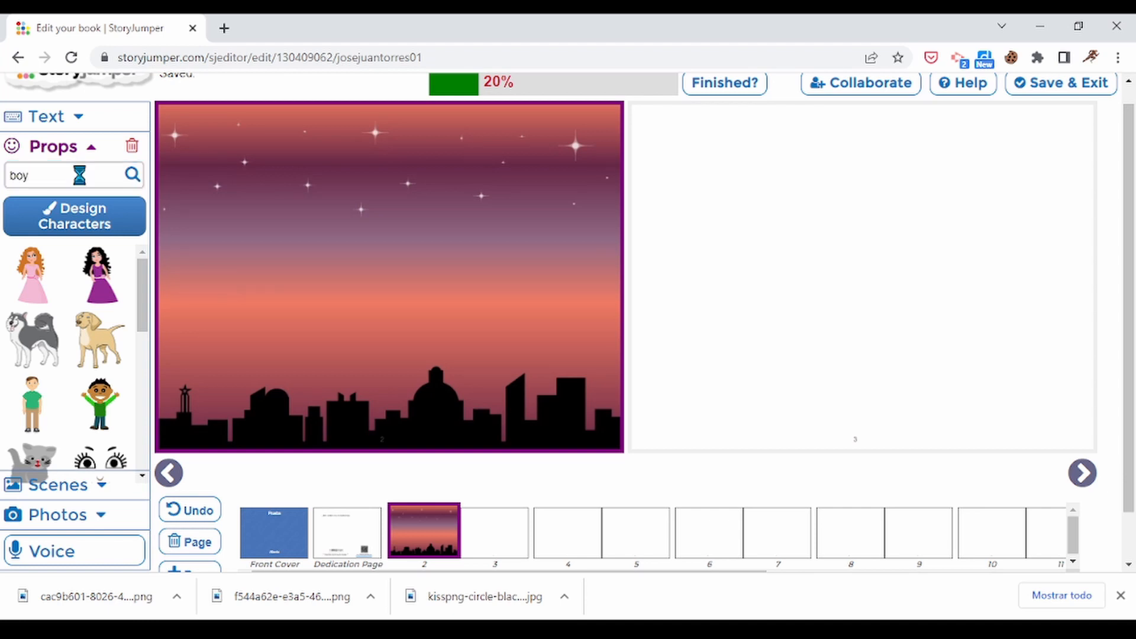
pyautogui.press('Return')
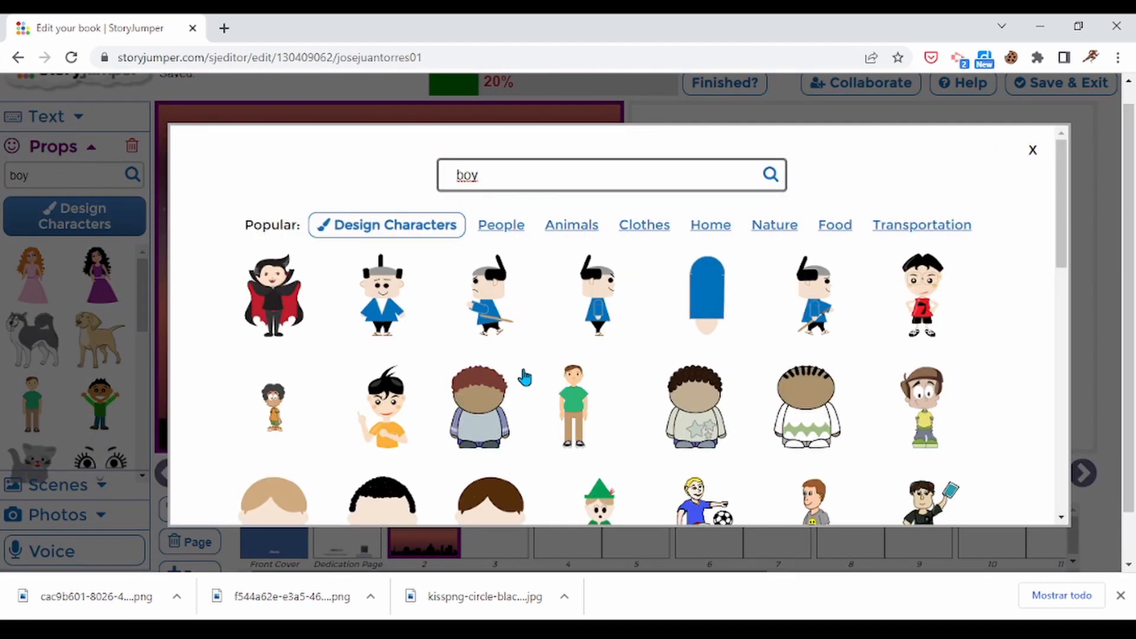
pyautogui.scroll(-3, 524, 377)
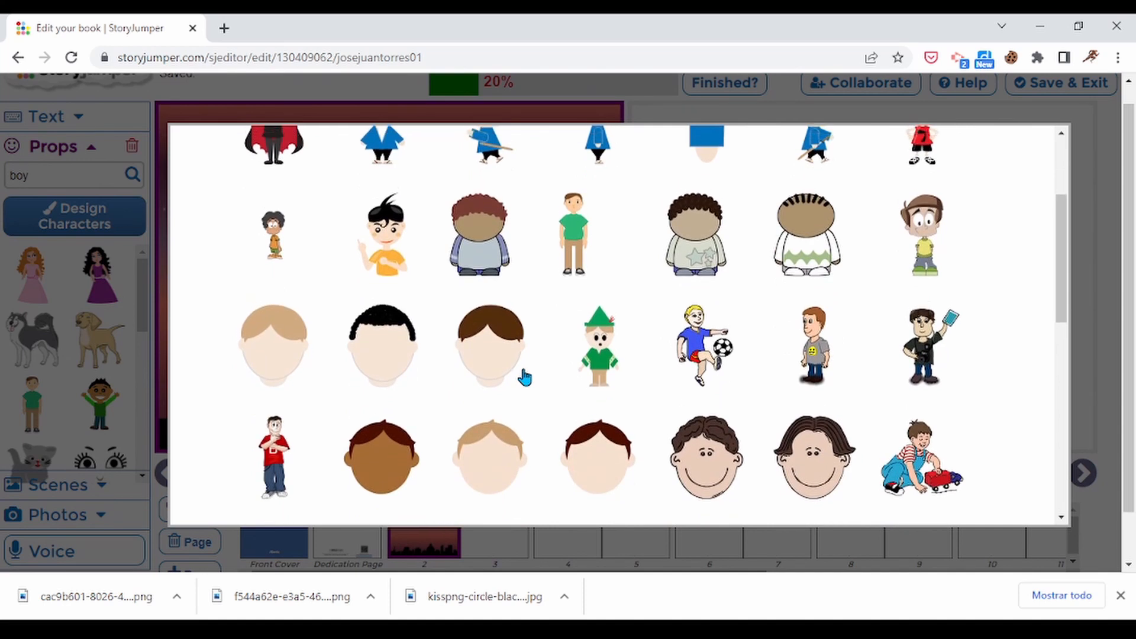
pyautogui.scroll(1, 524, 377)
pyautogui.scroll(-2, 525, 377)
pyautogui.scroll(5, 524, 376)
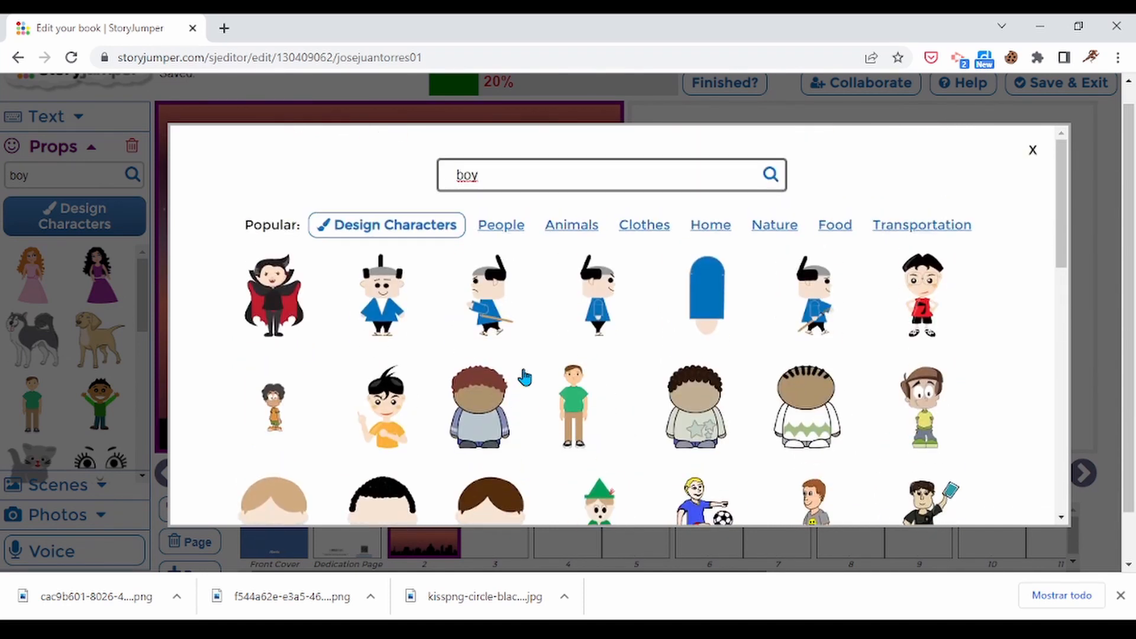
pyautogui.click(1030, 151)
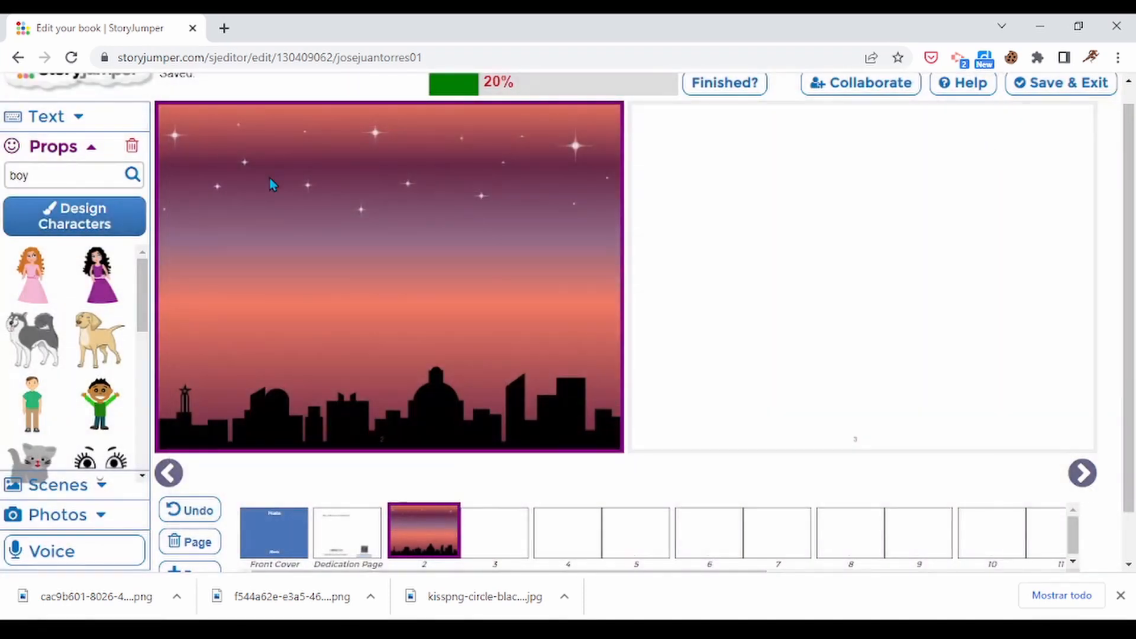
# Step: Try the bob hairstyle on a custom character and look through its eyes, skin tone, eyebrows, bottom clothes and outerwear options
pyautogui.click(105, 220)
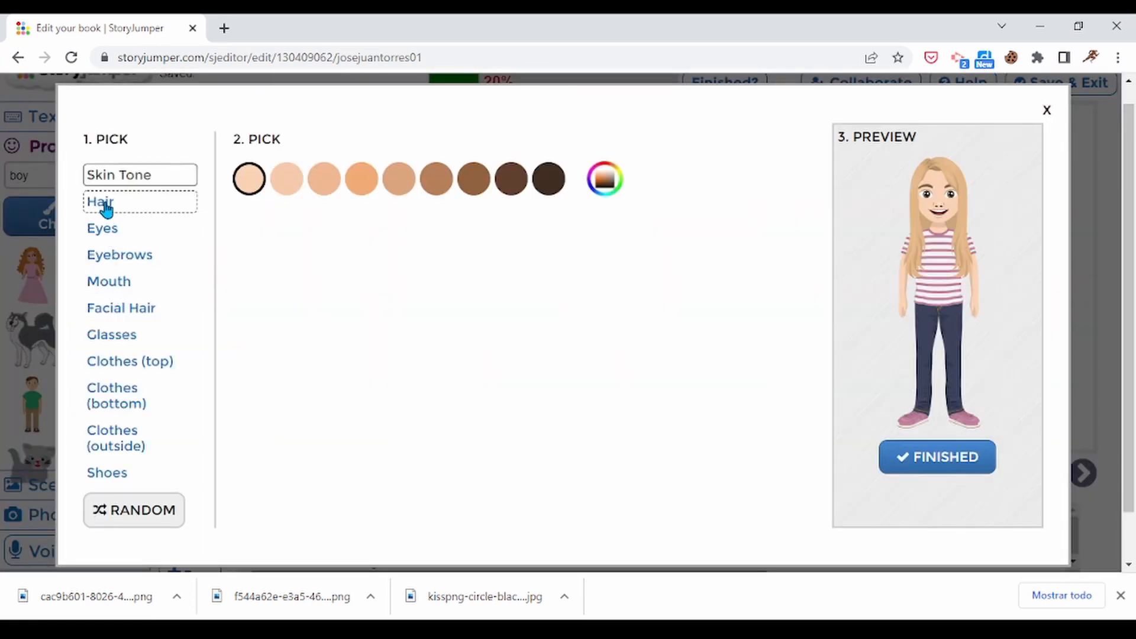
pyautogui.click(105, 205)
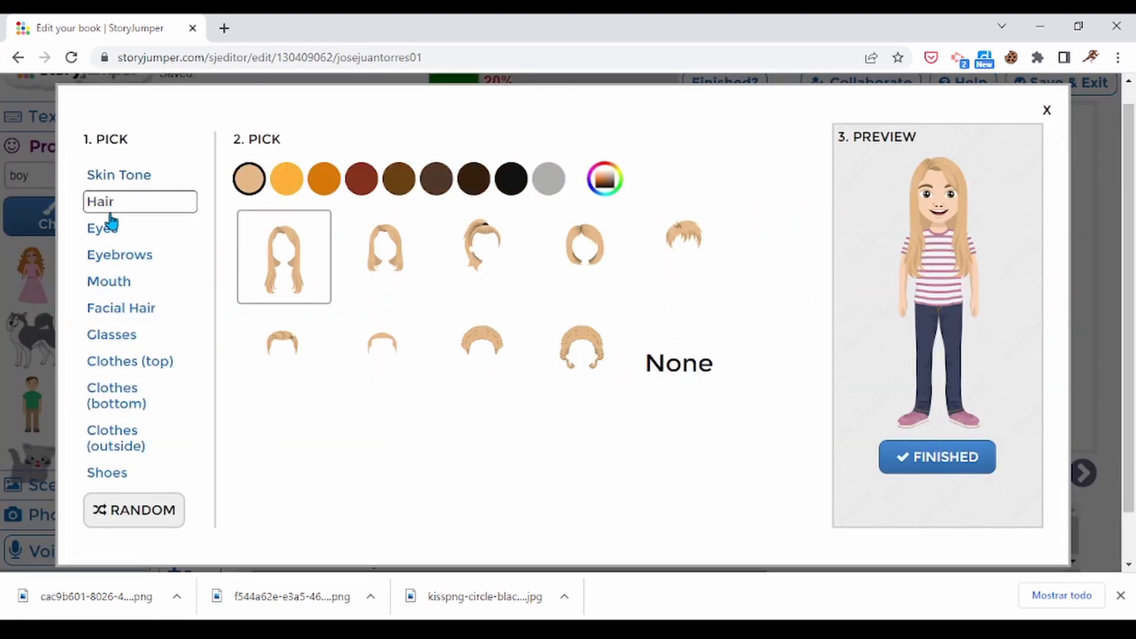
pyautogui.click(563, 260)
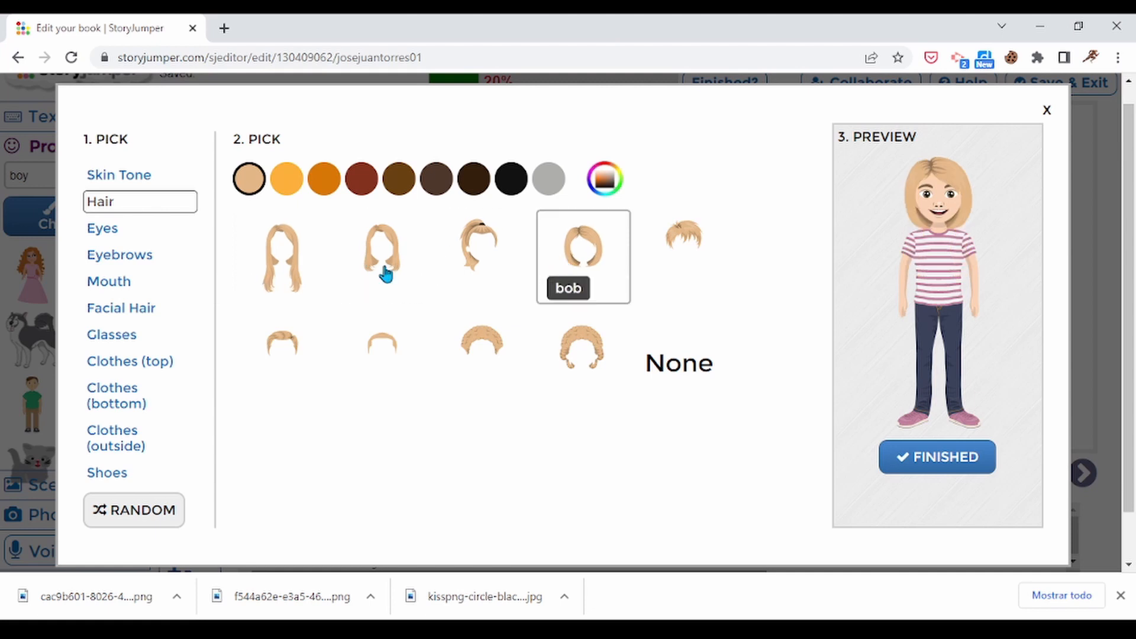
pyautogui.click(117, 230)
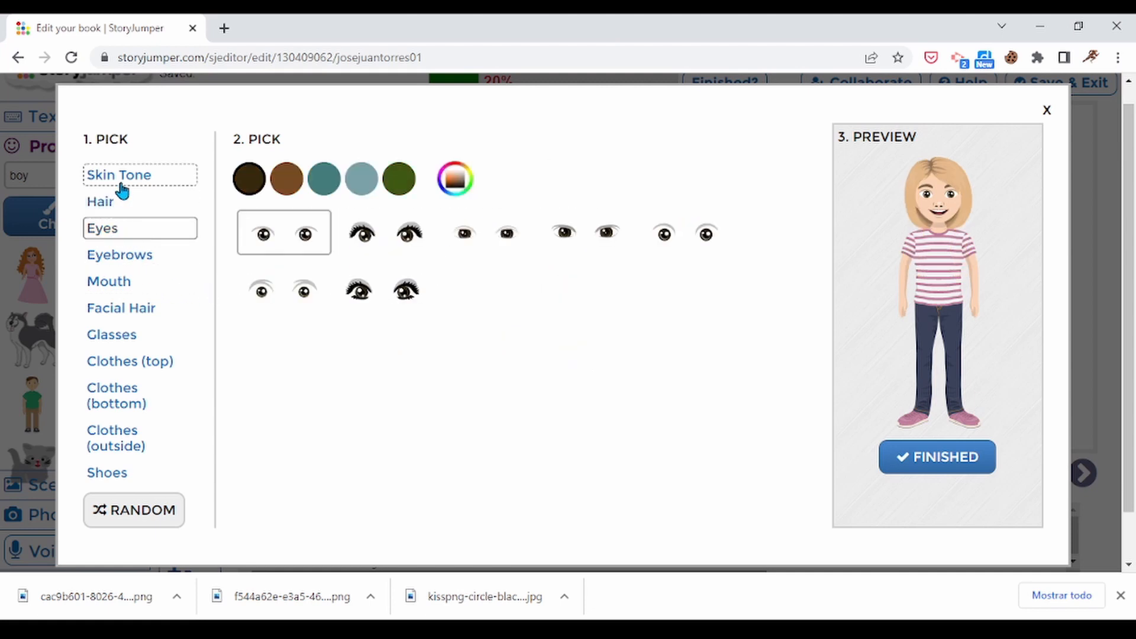
pyautogui.click(121, 178)
pyautogui.click(113, 259)
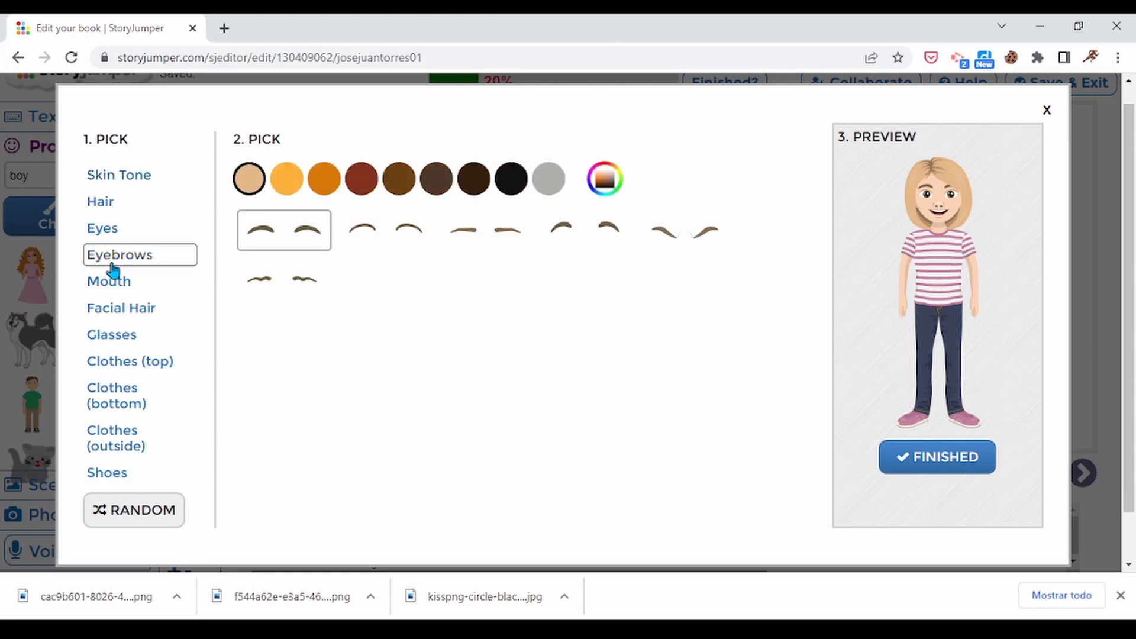
pyautogui.click(138, 408)
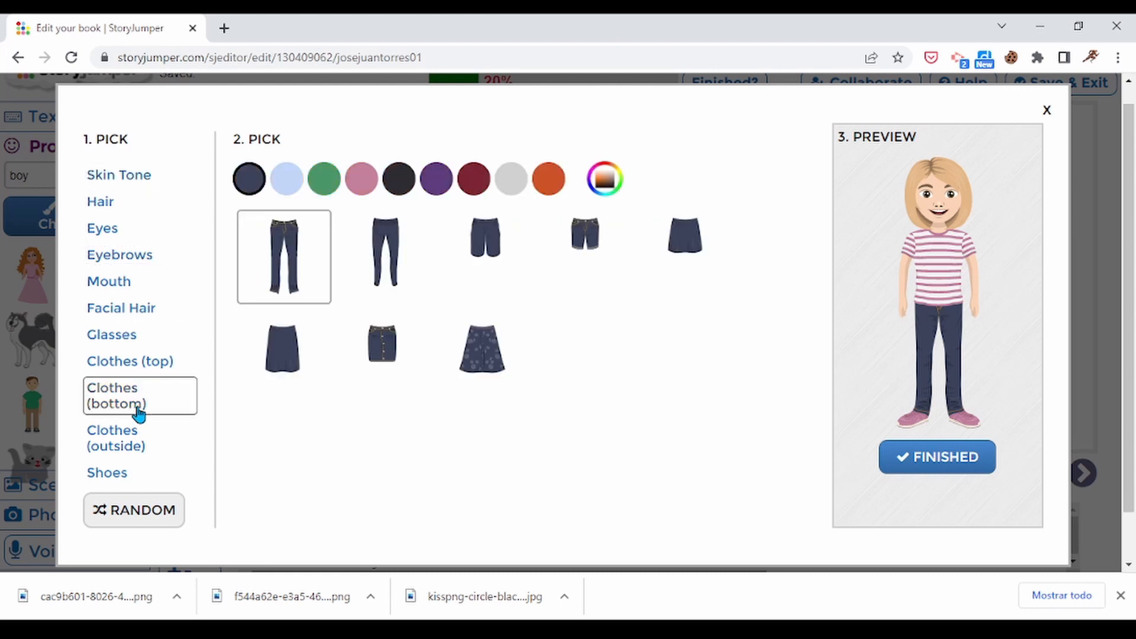
pyautogui.click(135, 438)
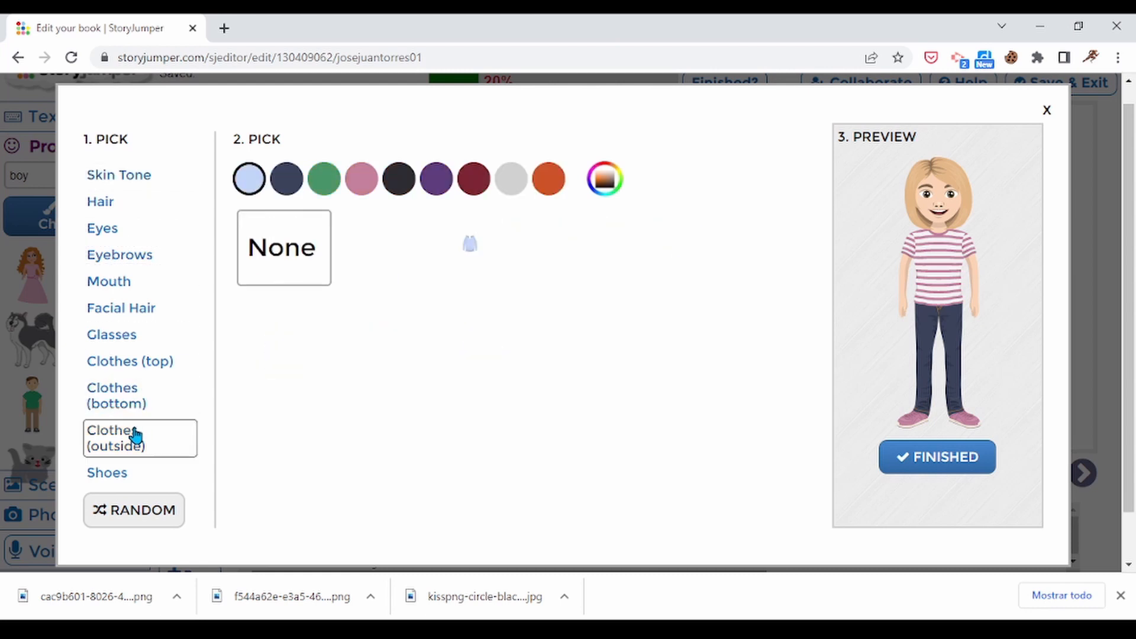
pyautogui.click(1046, 111)
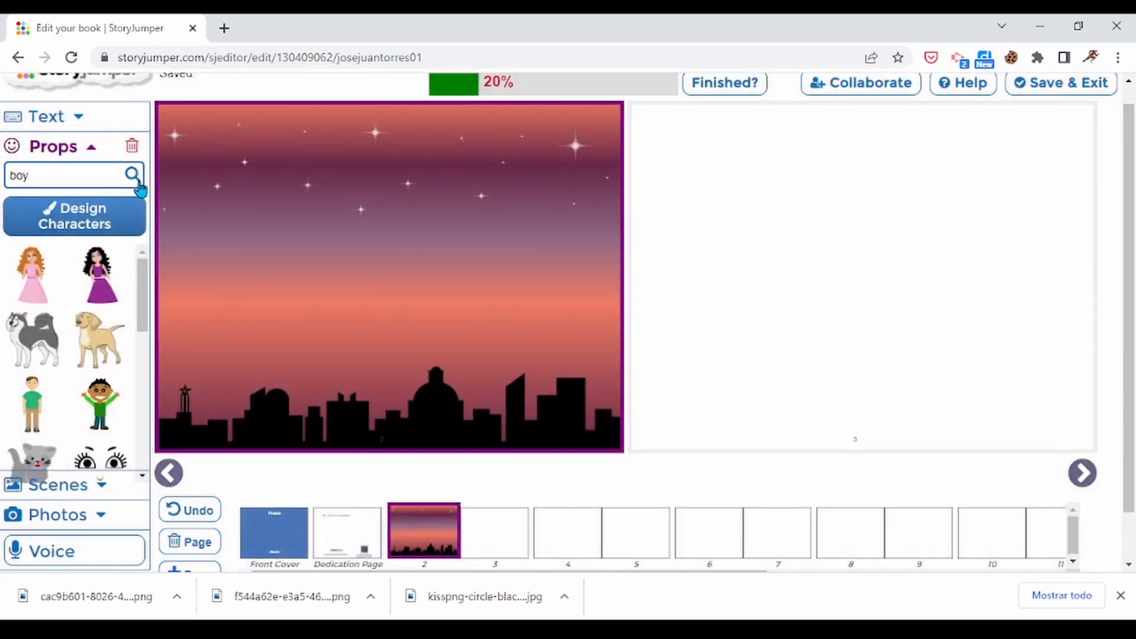
# Step: Browse the prop library from the "boy" search through the People, Animals, Clothes and Home categories
pyautogui.click(133, 174)
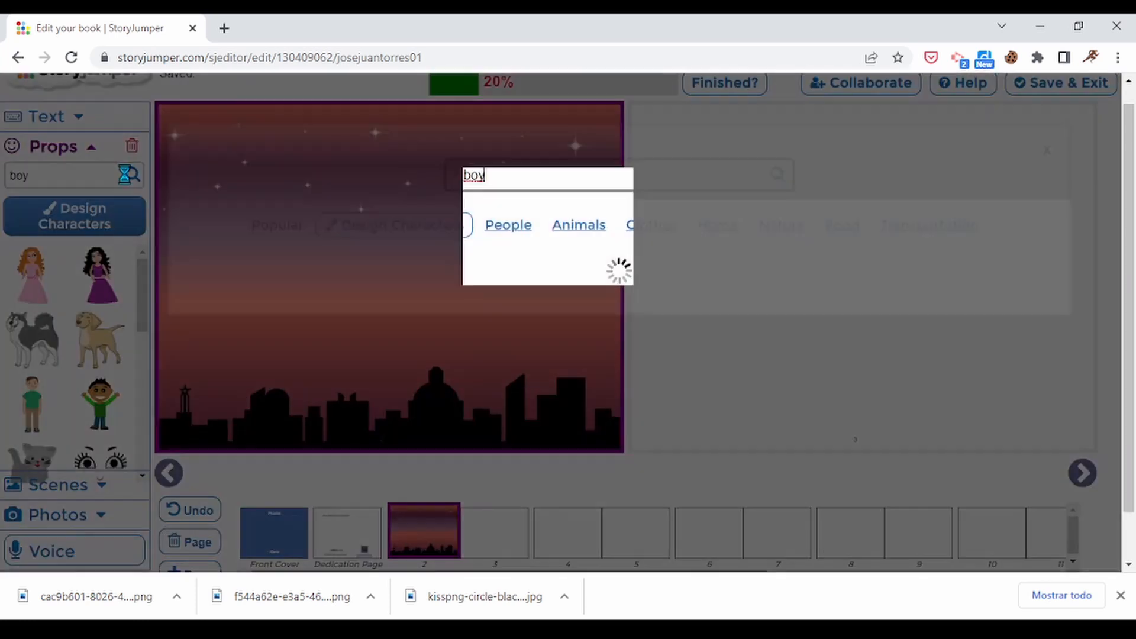
pyautogui.scroll(-1, 523, 320)
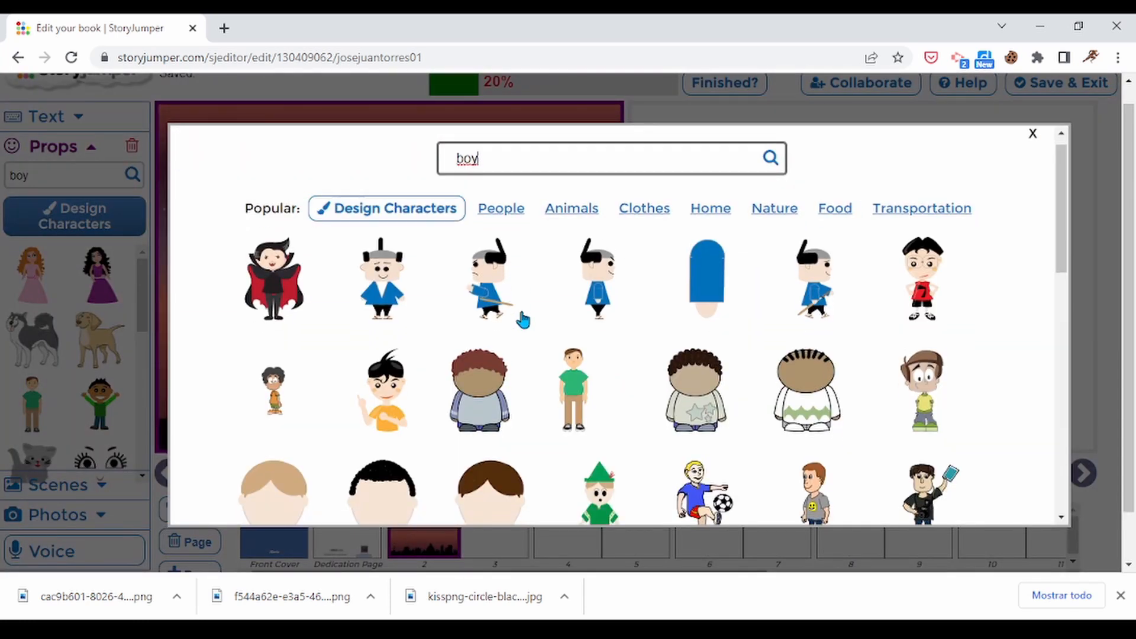
pyautogui.click(500, 191)
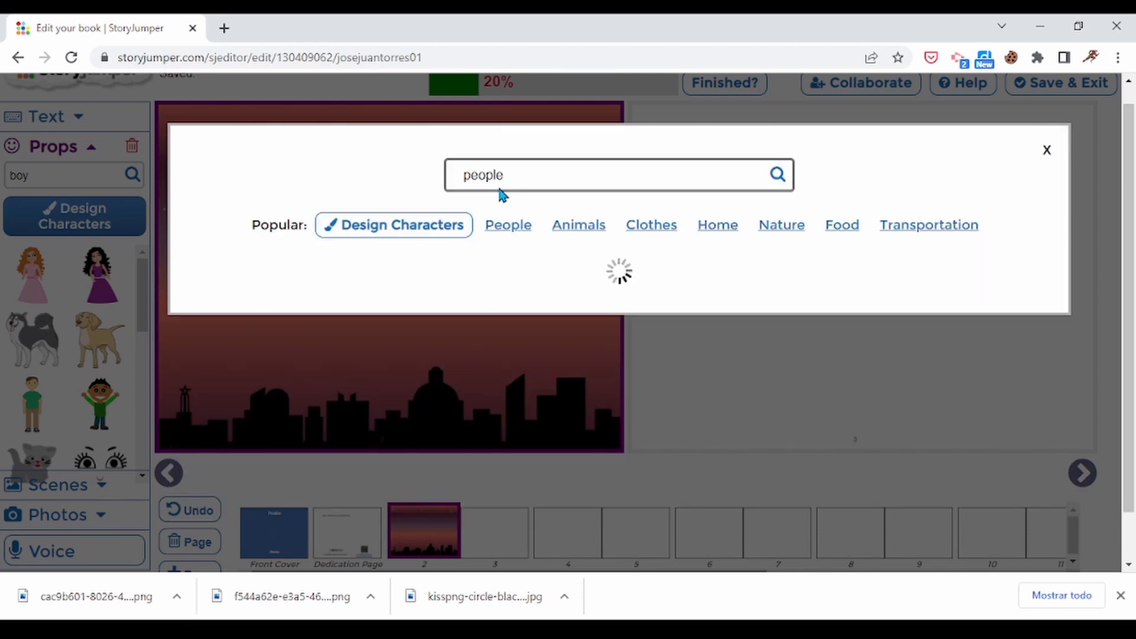
pyautogui.click(582, 231)
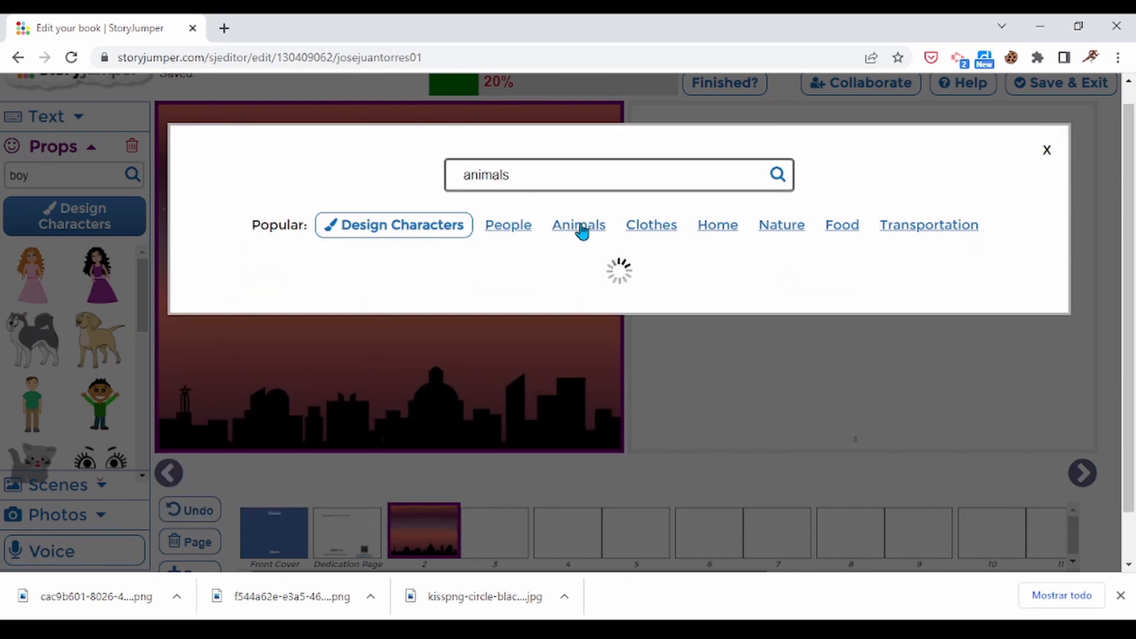
pyautogui.click(644, 237)
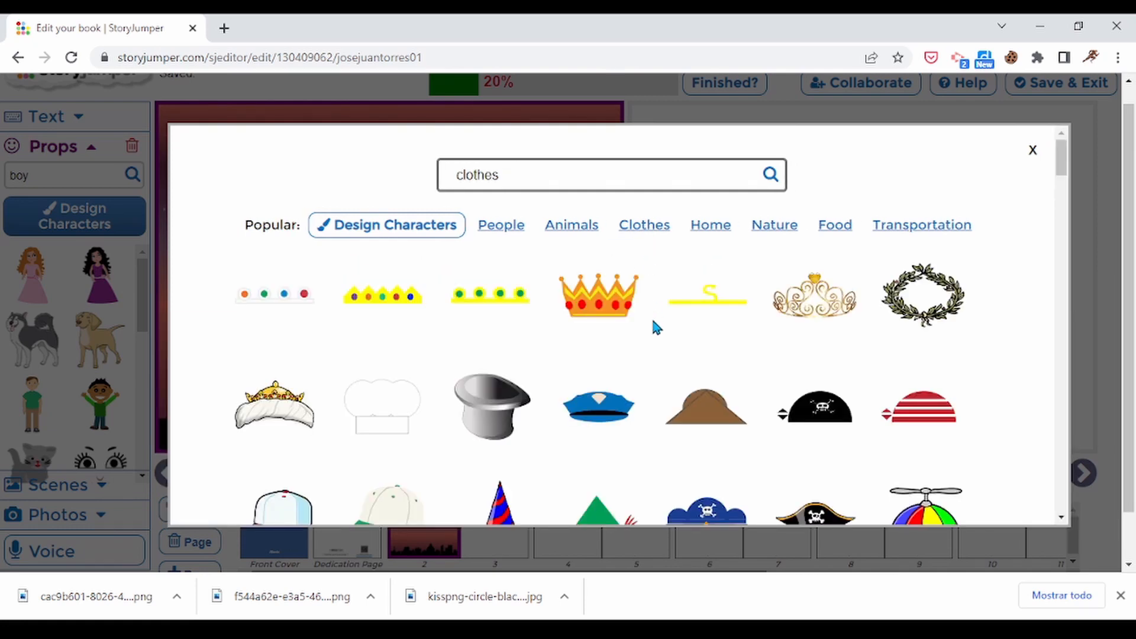
pyautogui.scroll(-2, 656, 327)
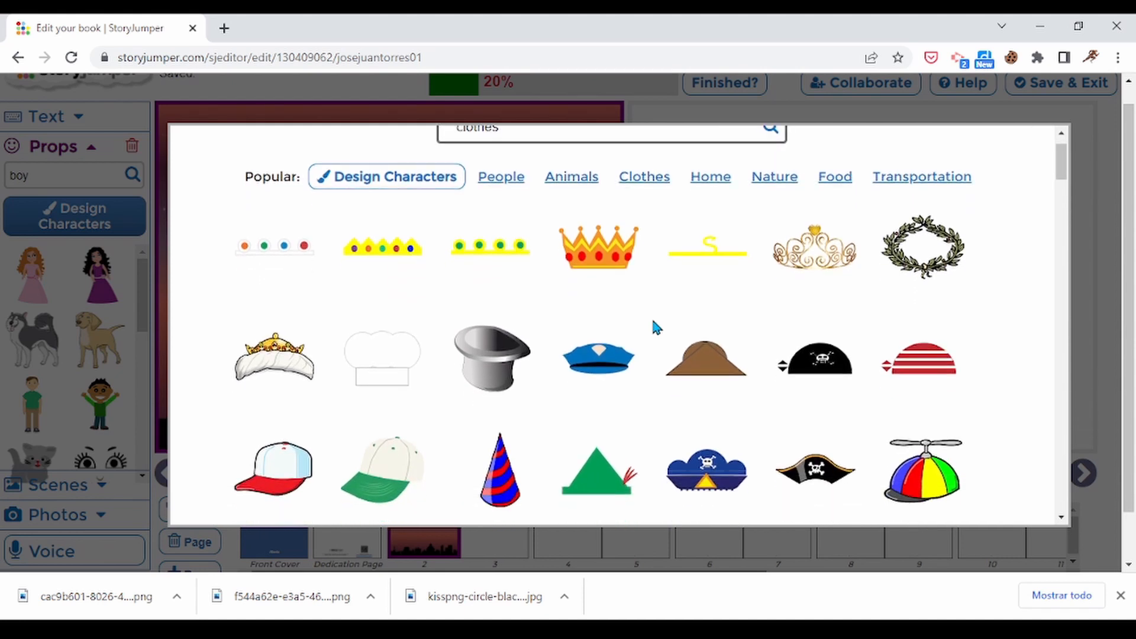
pyautogui.scroll(-1, 656, 328)
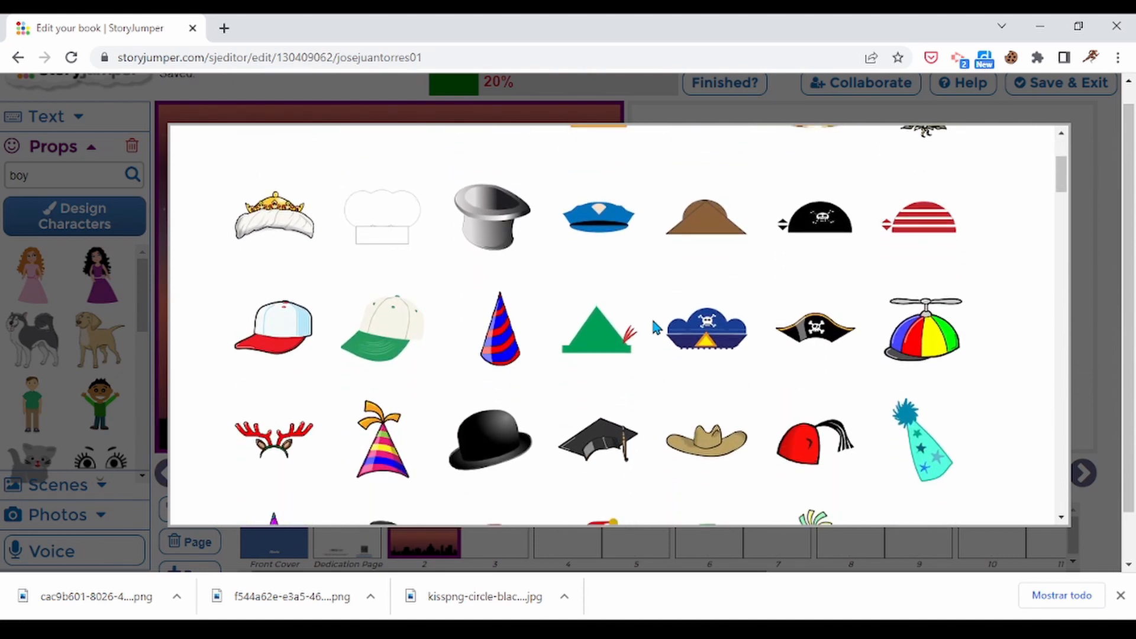
pyautogui.scroll(3, 656, 327)
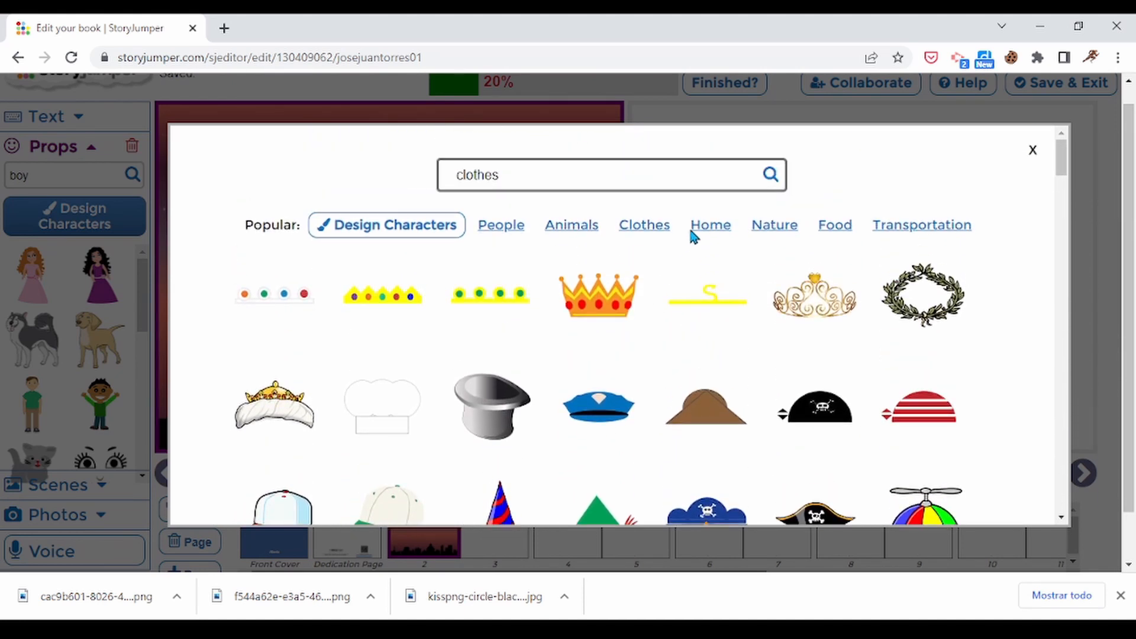
pyautogui.click(713, 226)
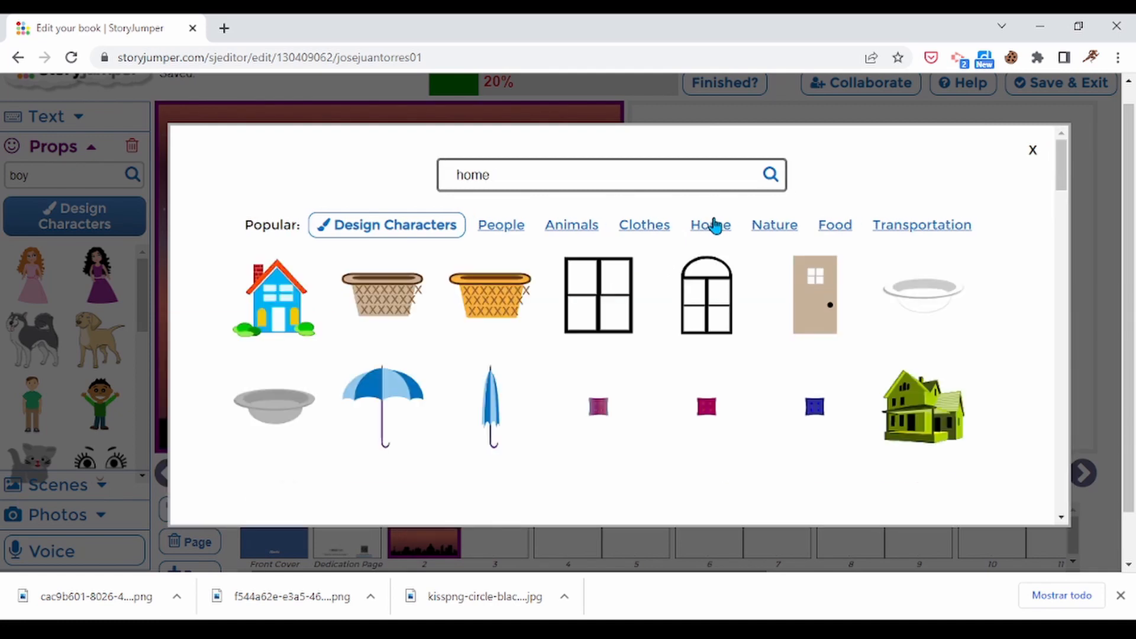
pyautogui.scroll(-1, 676, 344)
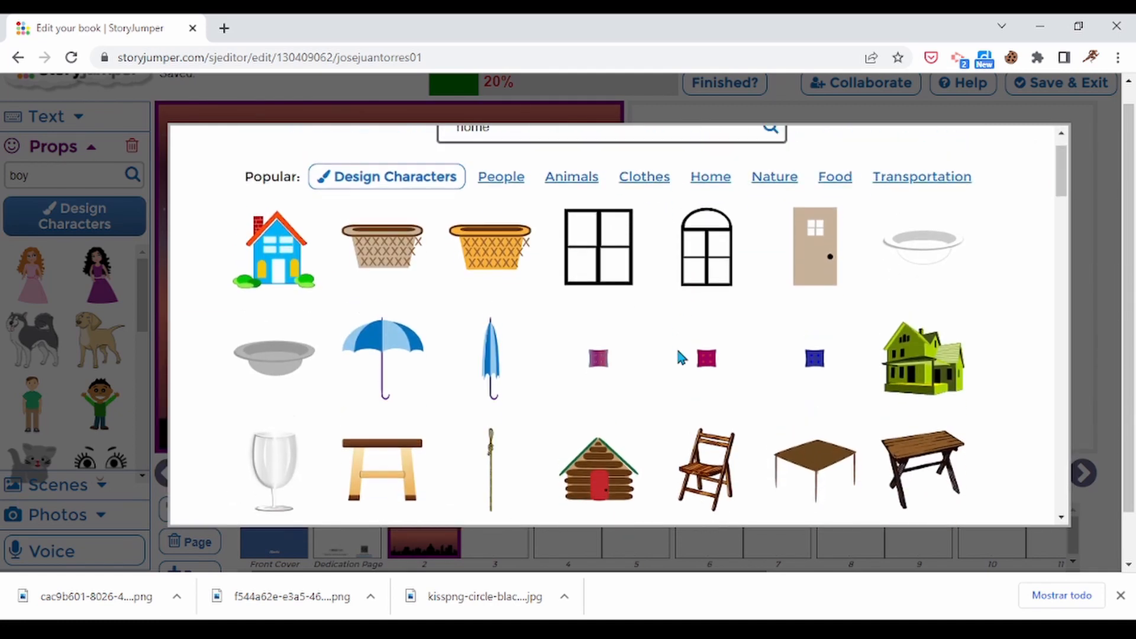
pyautogui.scroll(1, 681, 357)
pyautogui.click(1033, 153)
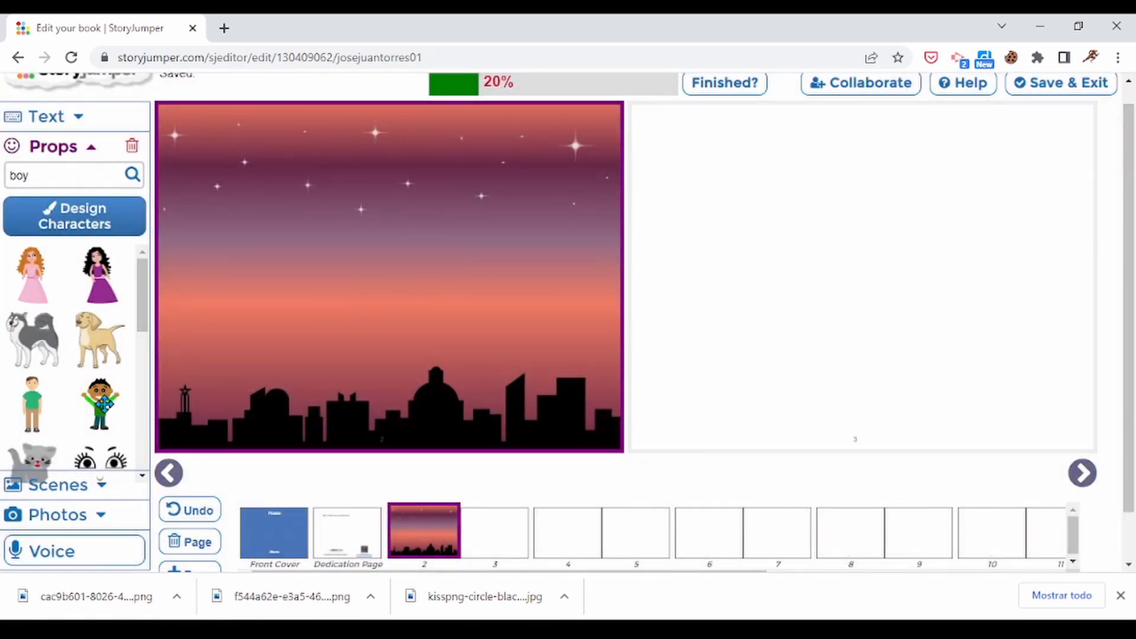
# Step: Place the boy in the green shirt, enlarged, in page 2's lower-left corner and add the yellow dog along the skyline
pyautogui.moveTo(105, 405); pyautogui.dragTo(216, 398)
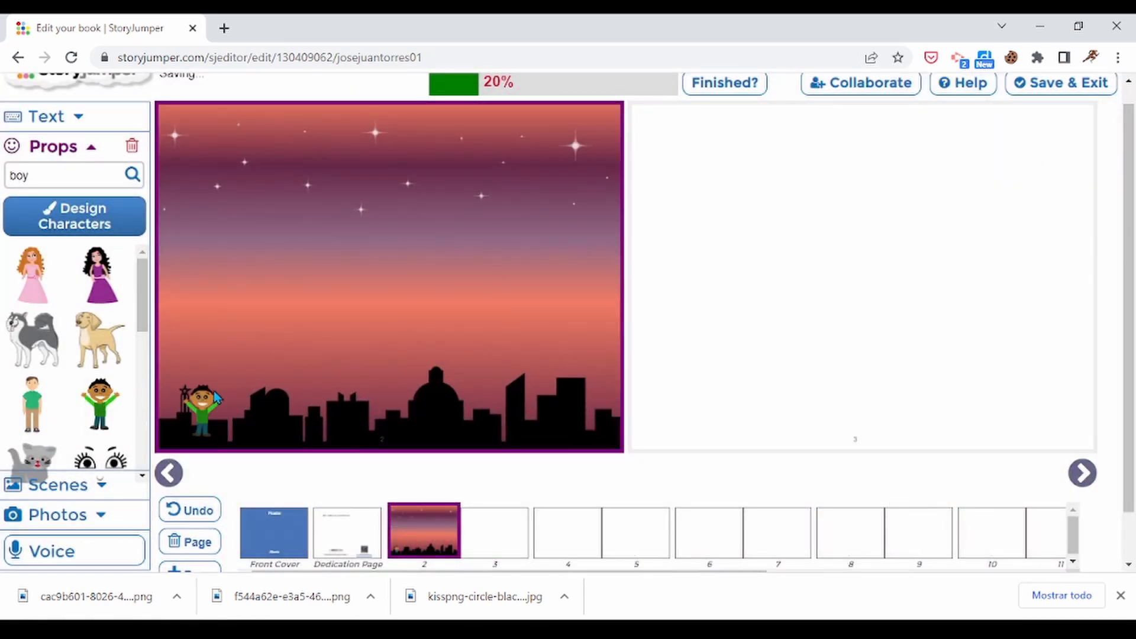
pyautogui.click(207, 407)
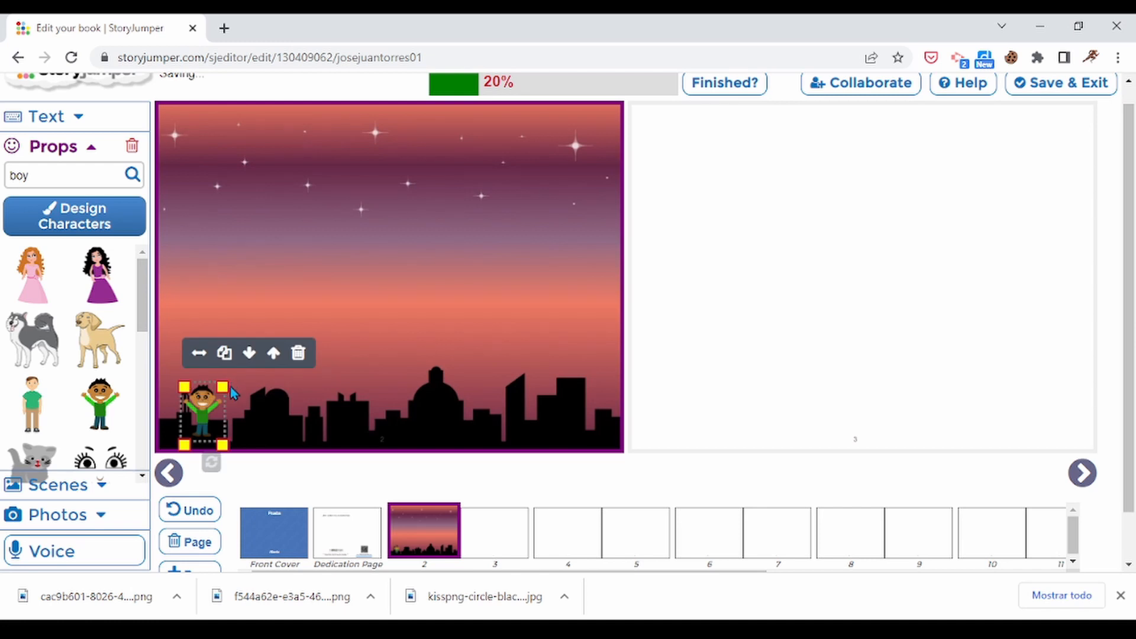
pyautogui.moveTo(223, 387); pyautogui.dragTo(264, 329)
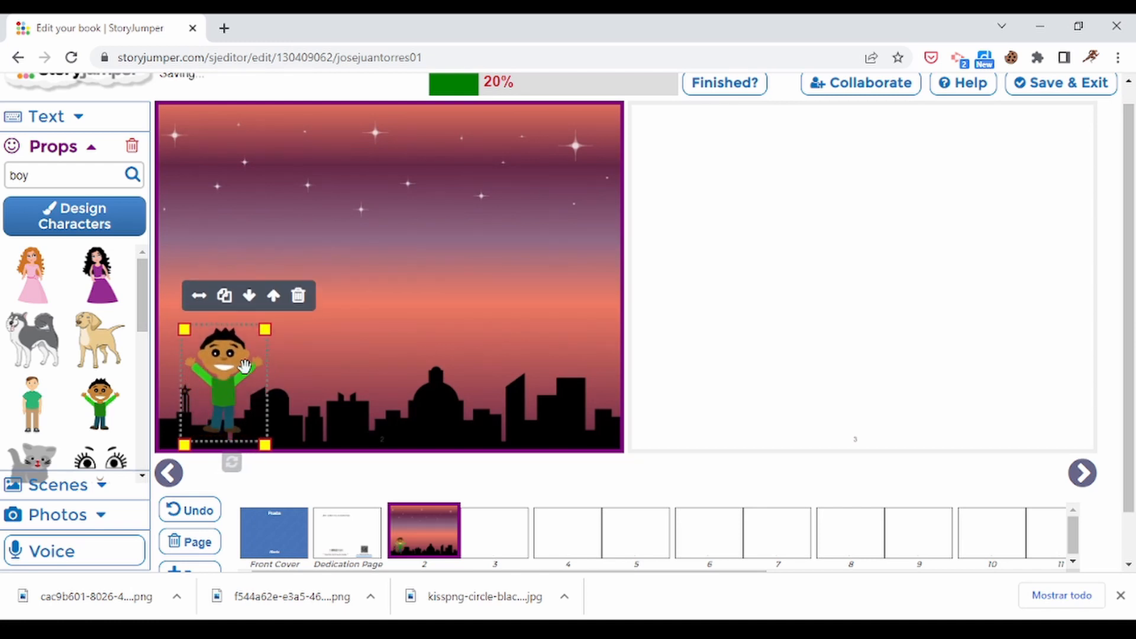
pyautogui.moveTo(244, 367); pyautogui.dragTo(221, 376)
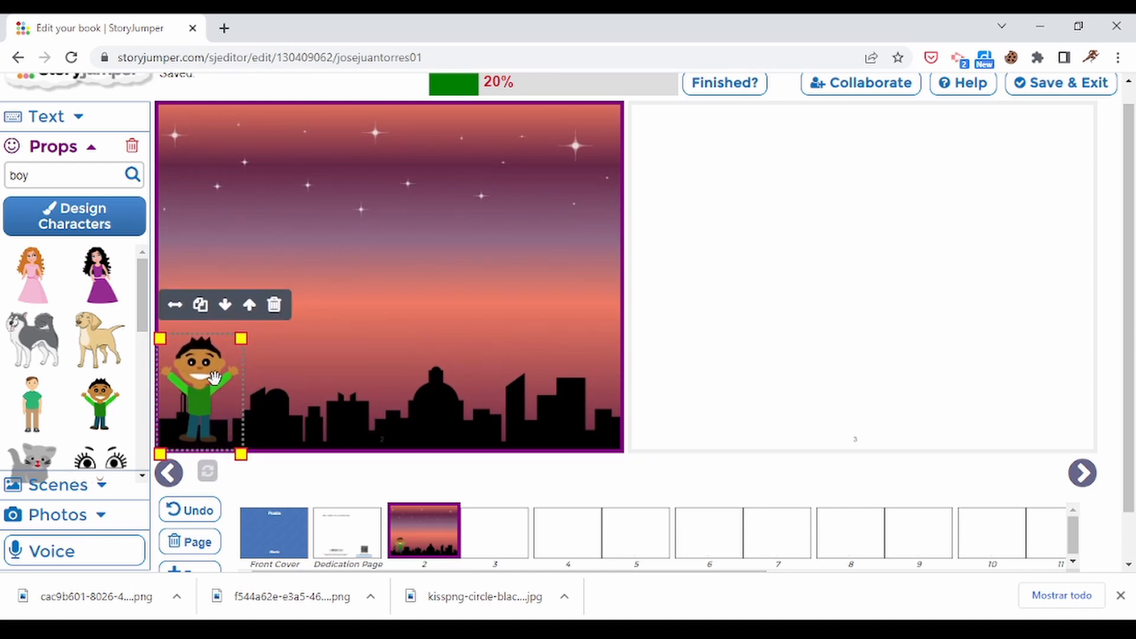
pyautogui.click(98, 350)
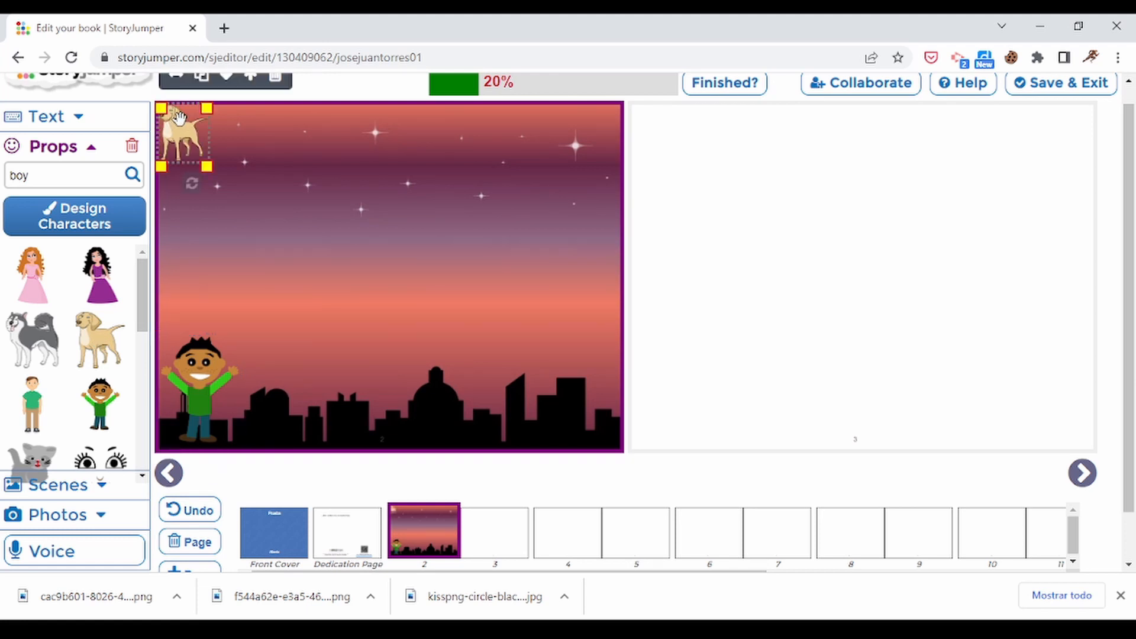
pyautogui.moveTo(179, 117); pyautogui.dragTo(340, 402)
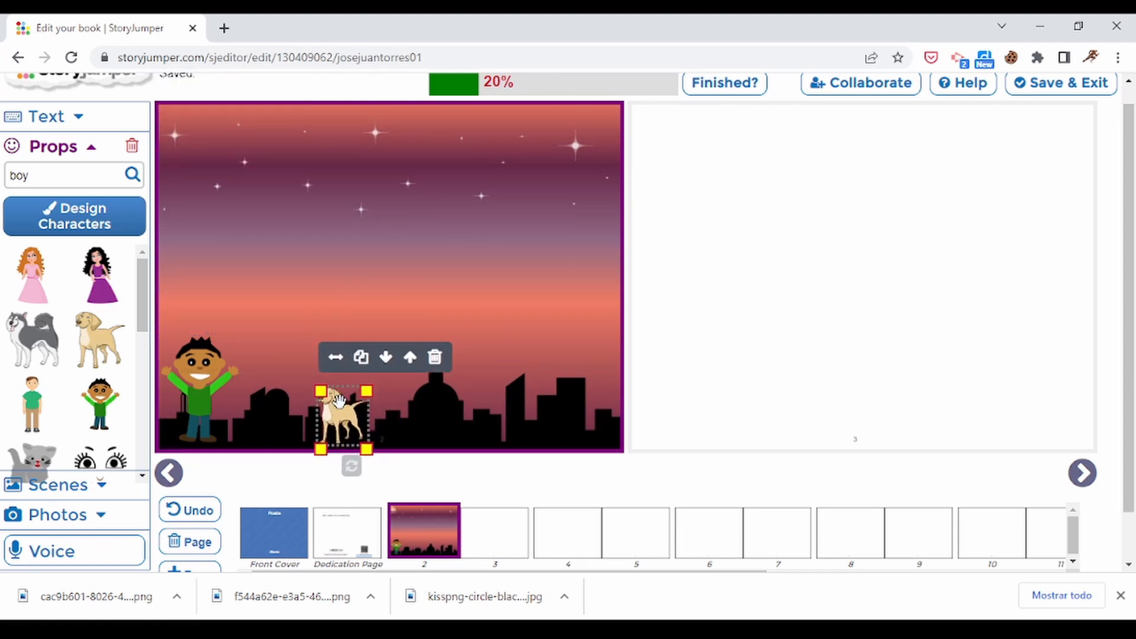
# Step: Add a big text box to page 2 reading "Os voy a contar junto con mi perro cómo son los ecosistemas"
pyautogui.click(47, 116)
pyautogui.click(52, 152)
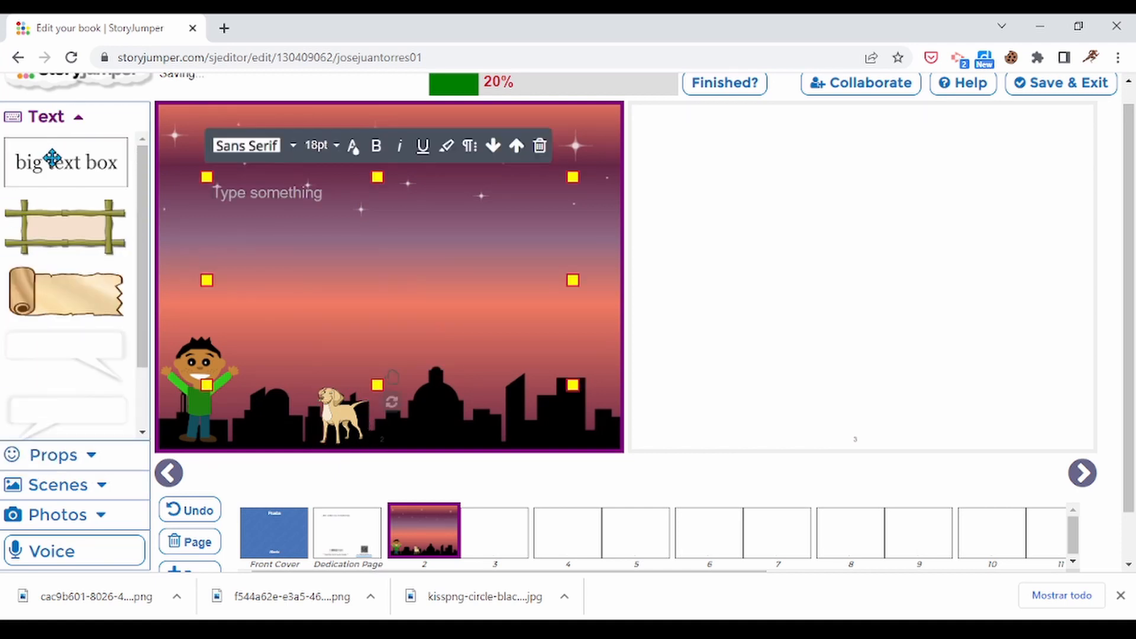
pyautogui.click(298, 191)
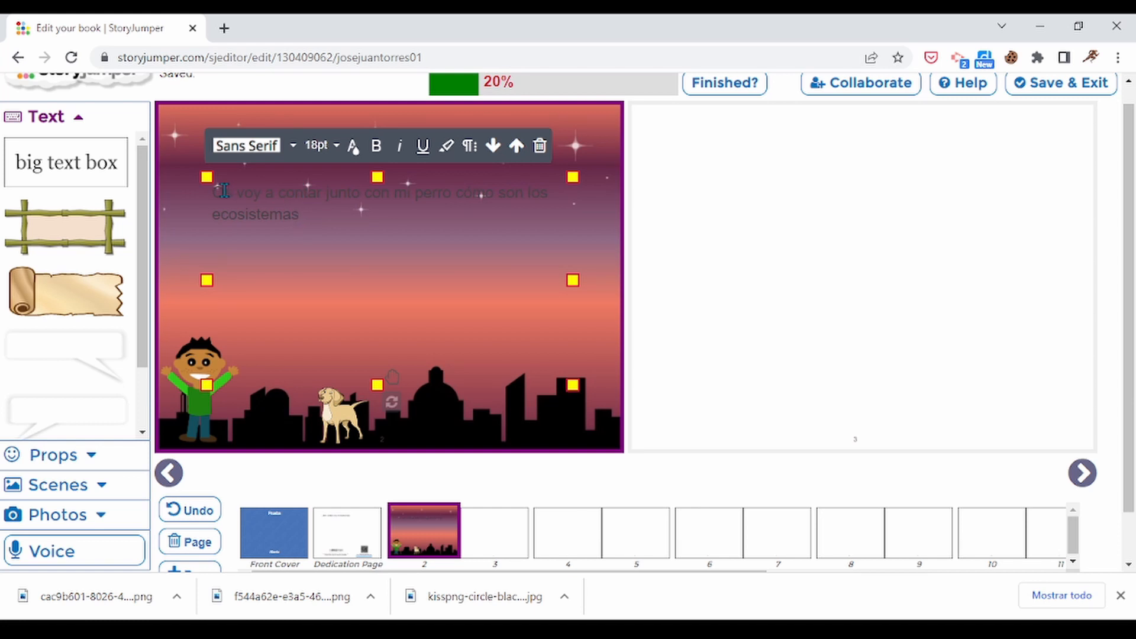
# Step: Format the whole sentence on page 2 in white and bold
pyautogui.moveTo(216, 191); pyautogui.dragTo(303, 215)
pyautogui.click(353, 145)
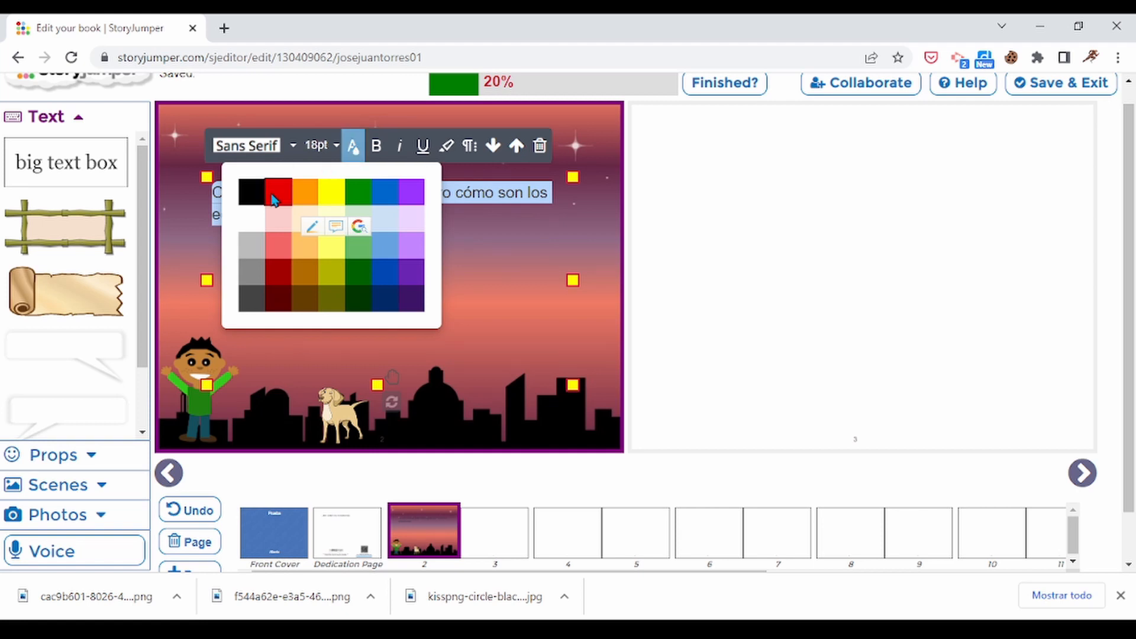
pyautogui.click(251, 225)
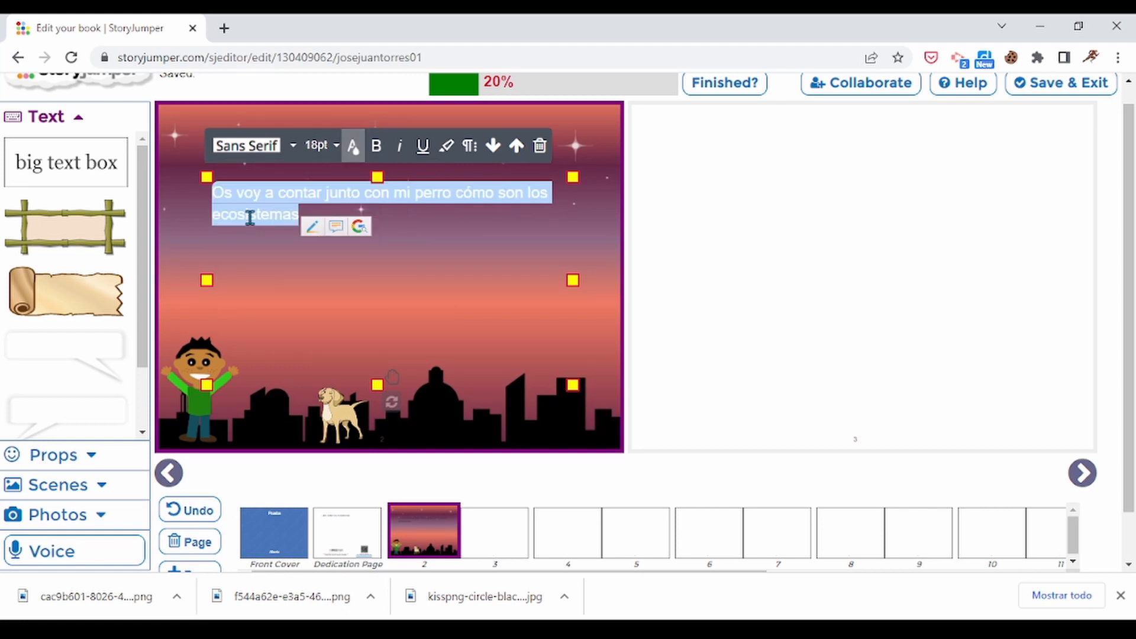
pyautogui.click(377, 148)
pyautogui.click(381, 234)
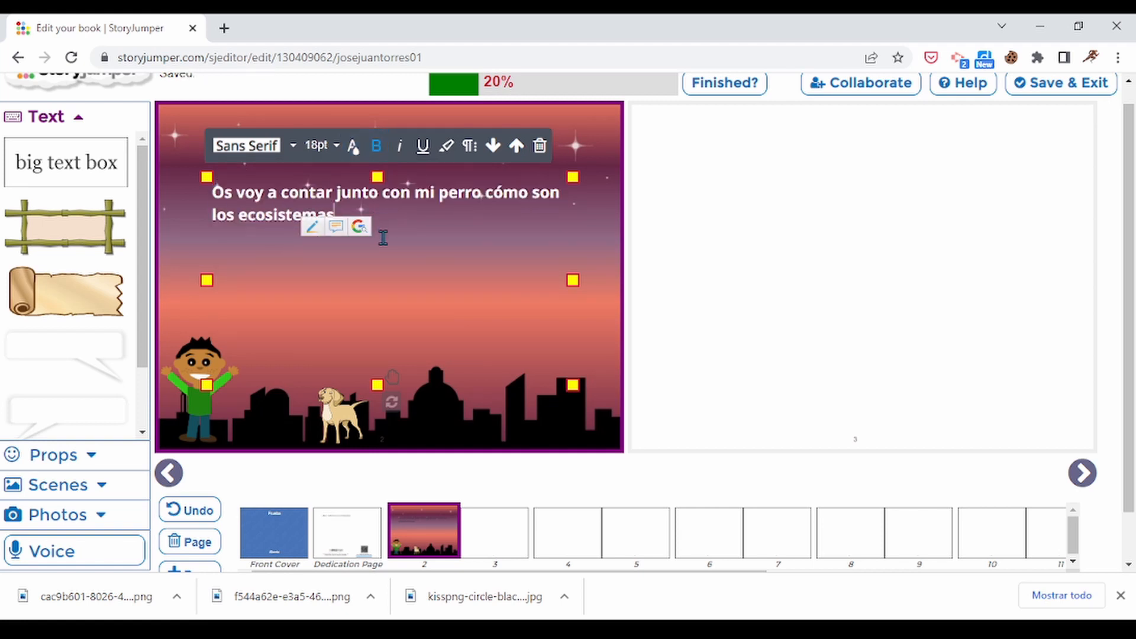
pyautogui.moveTo(233, 194); pyautogui.dragTo(238, 217)
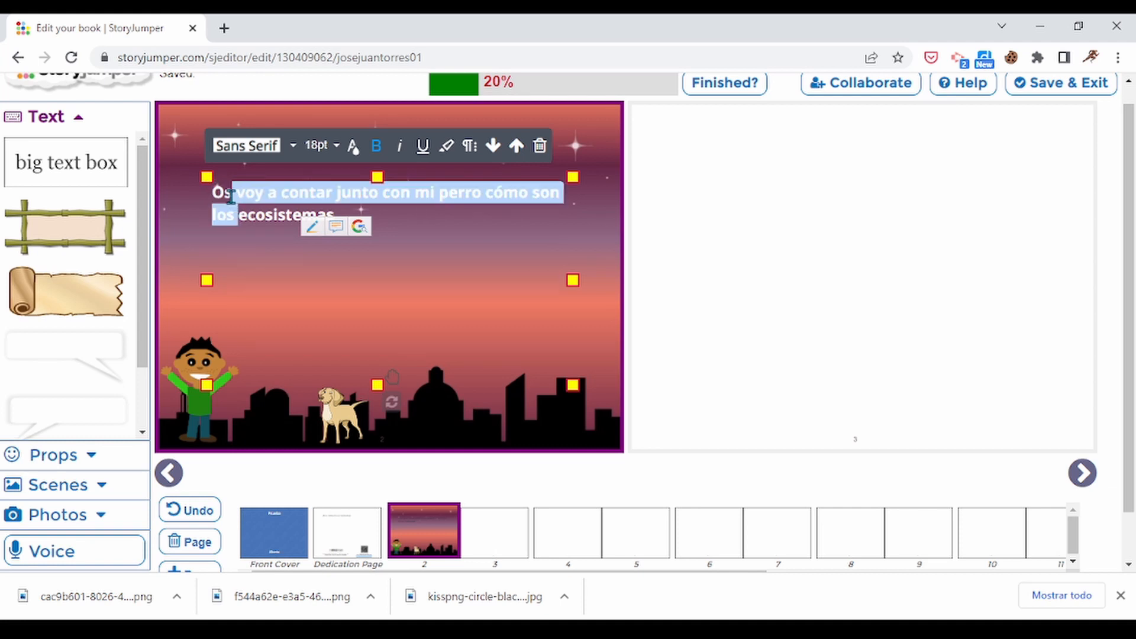
pyautogui.click(350, 268)
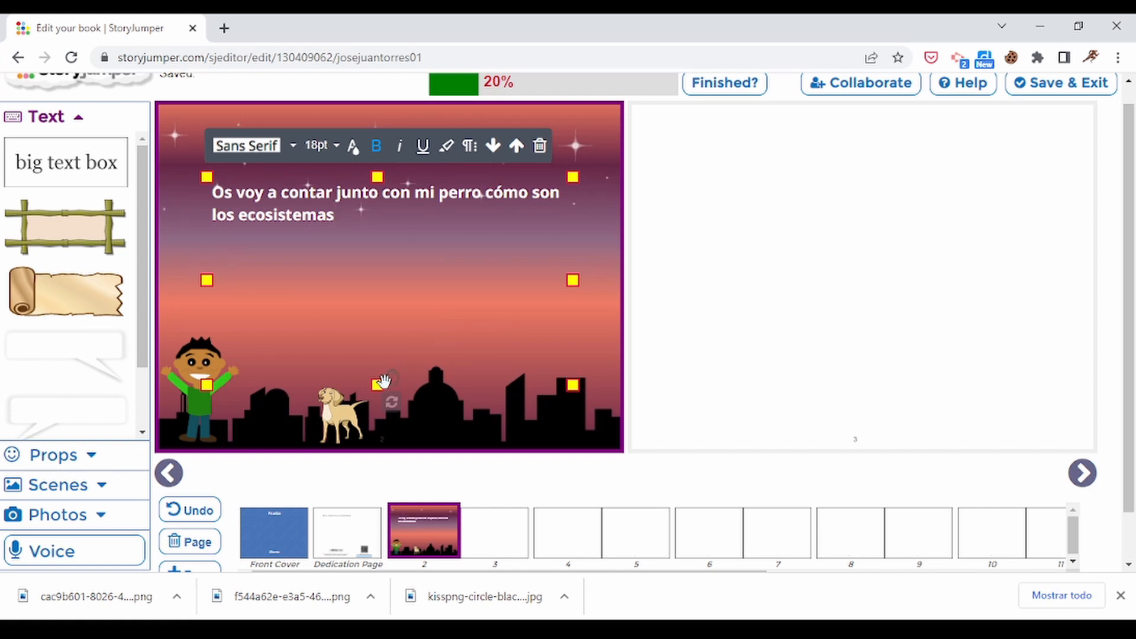
# Step: Shorten page 2's text box and move it to the upper edge of the page, and move the dog beside the boy
pyautogui.moveTo(380, 378); pyautogui.dragTo(342, 188)
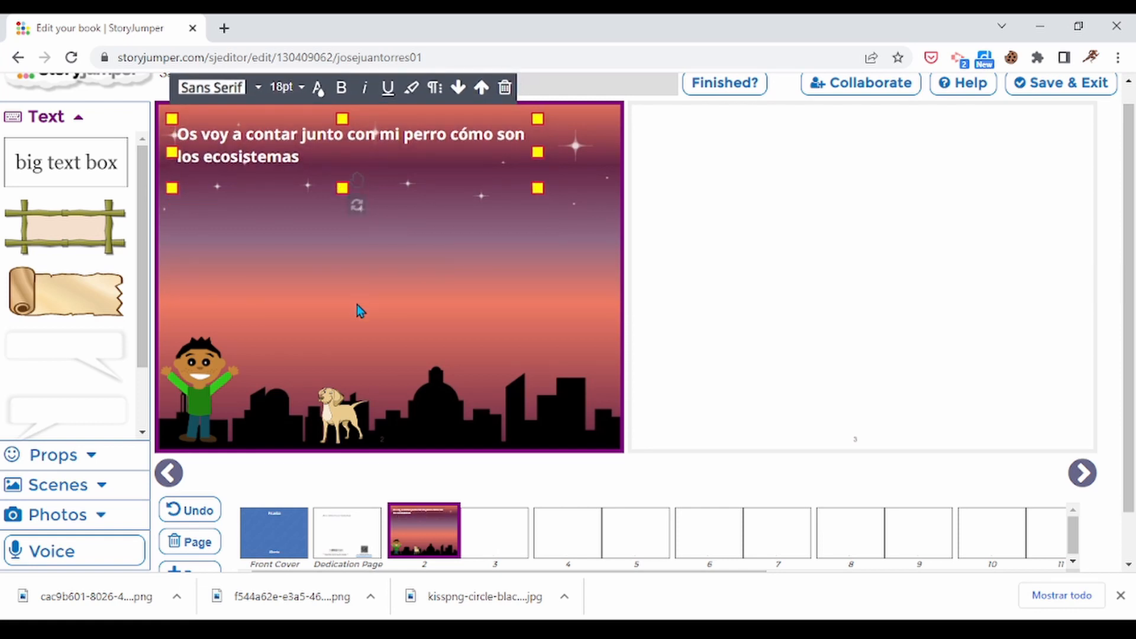
pyautogui.click(330, 405)
pyautogui.moveTo(330, 405); pyautogui.dragTo(263, 398)
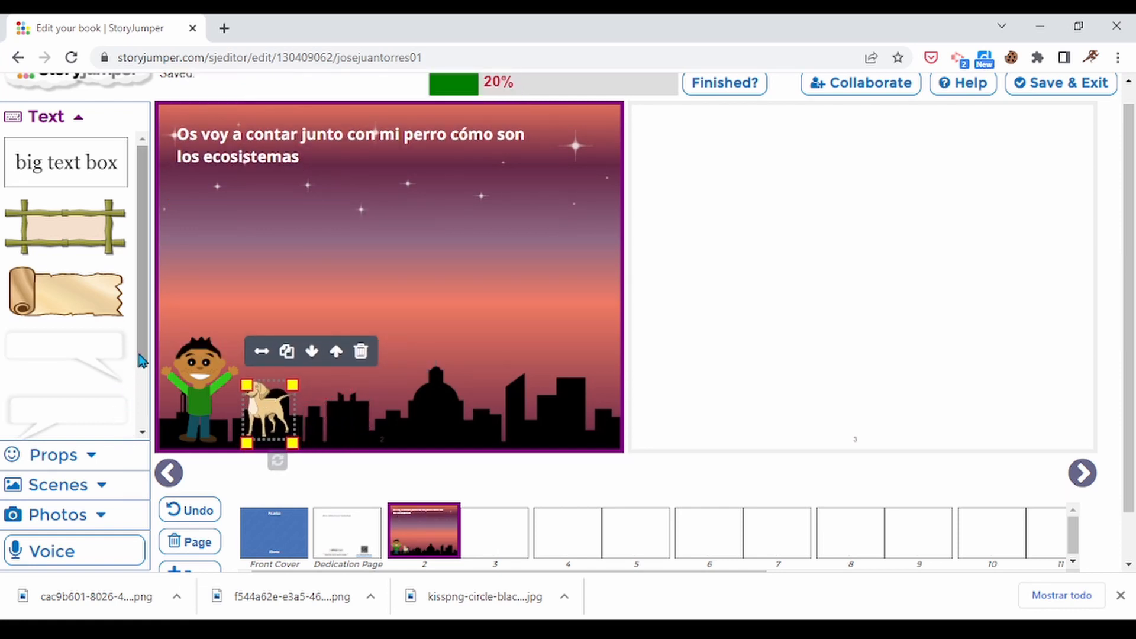
pyautogui.scroll(-1, 122, 408)
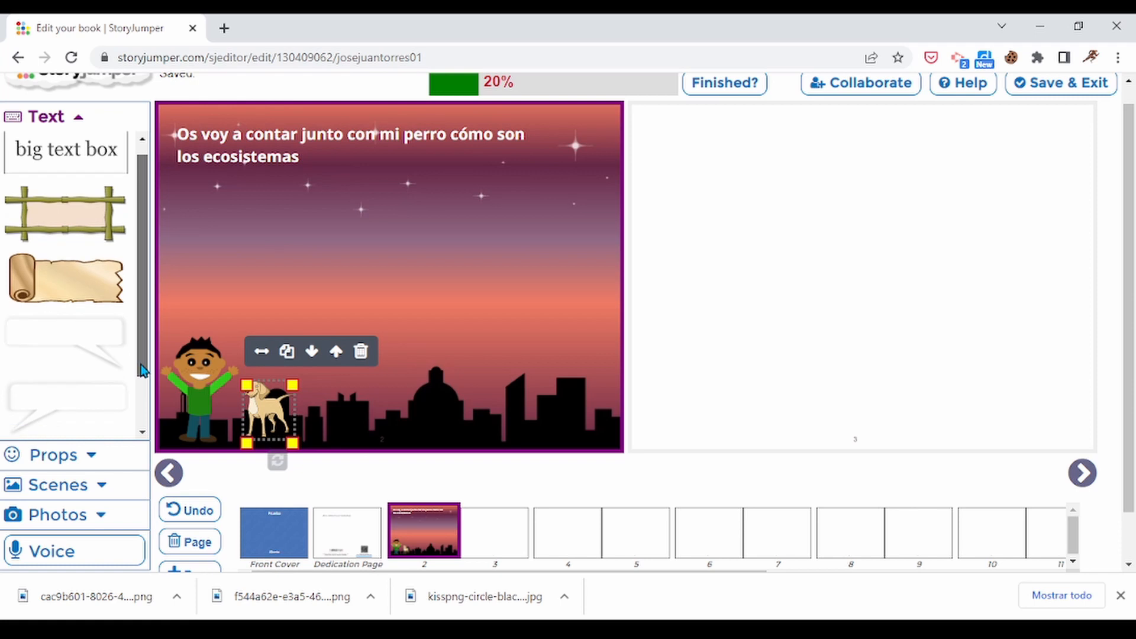
pyautogui.click(68, 465)
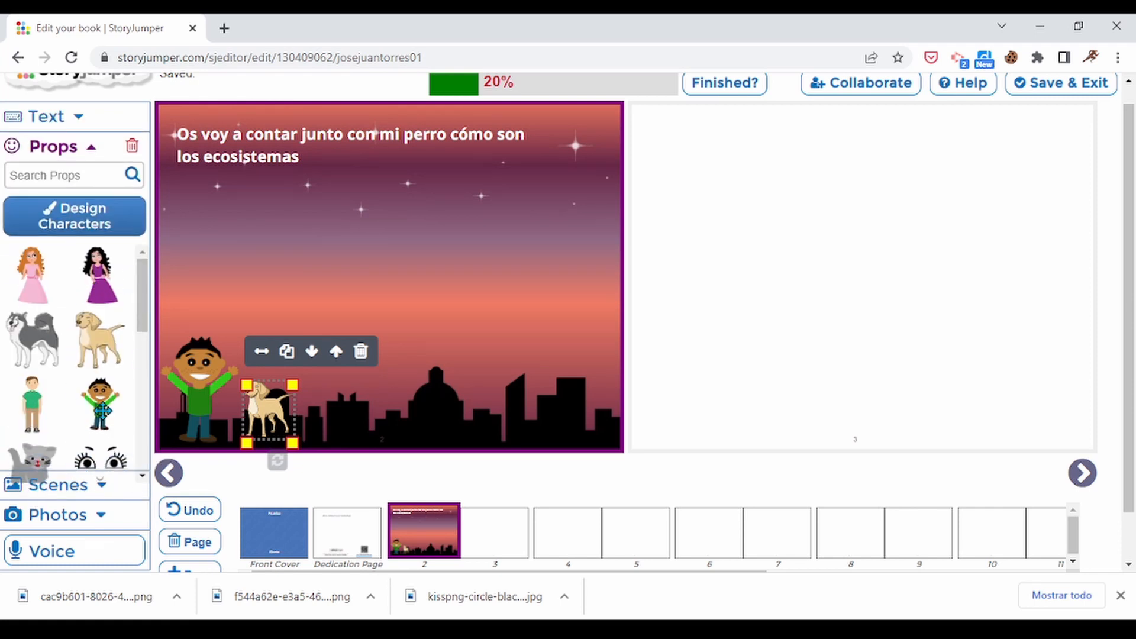
pyautogui.click(66, 515)
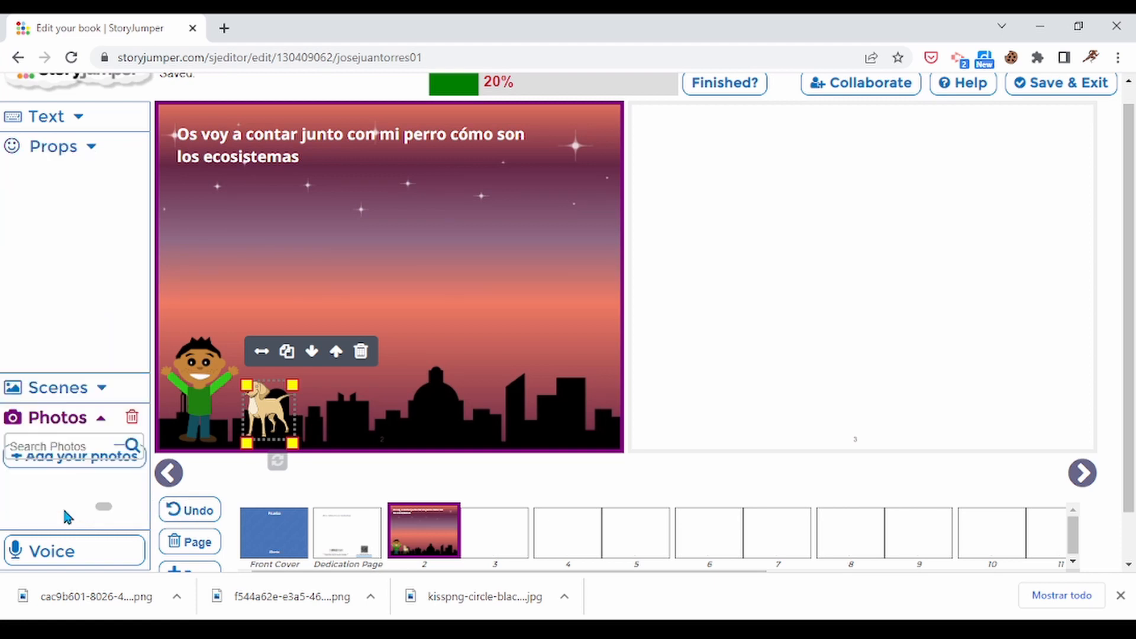
pyautogui.click(56, 177)
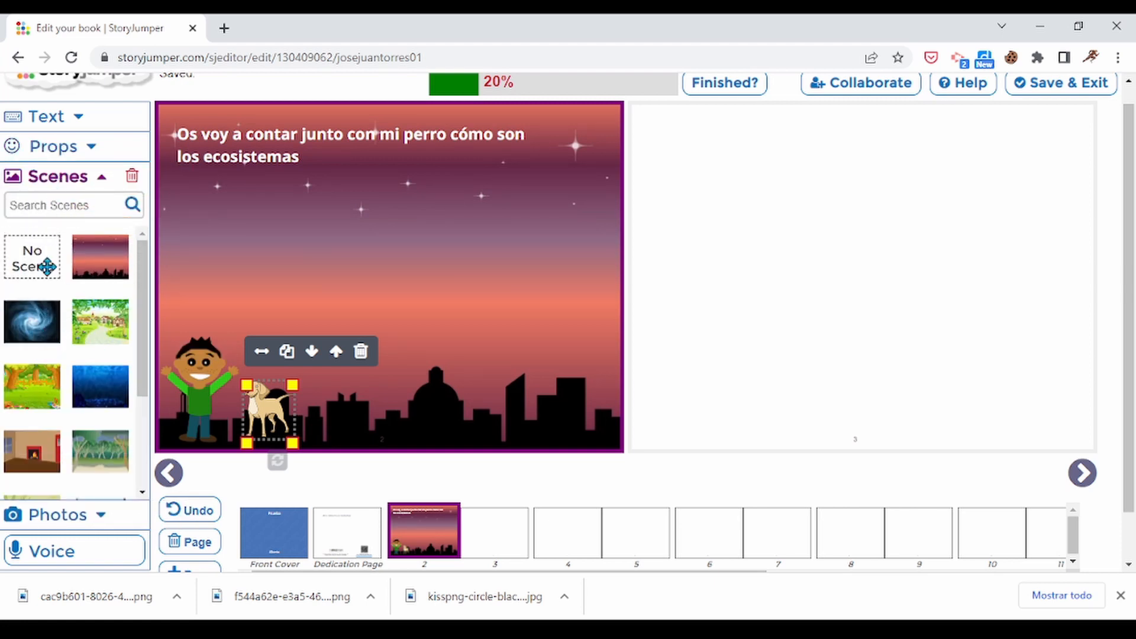
pyautogui.click(100, 178)
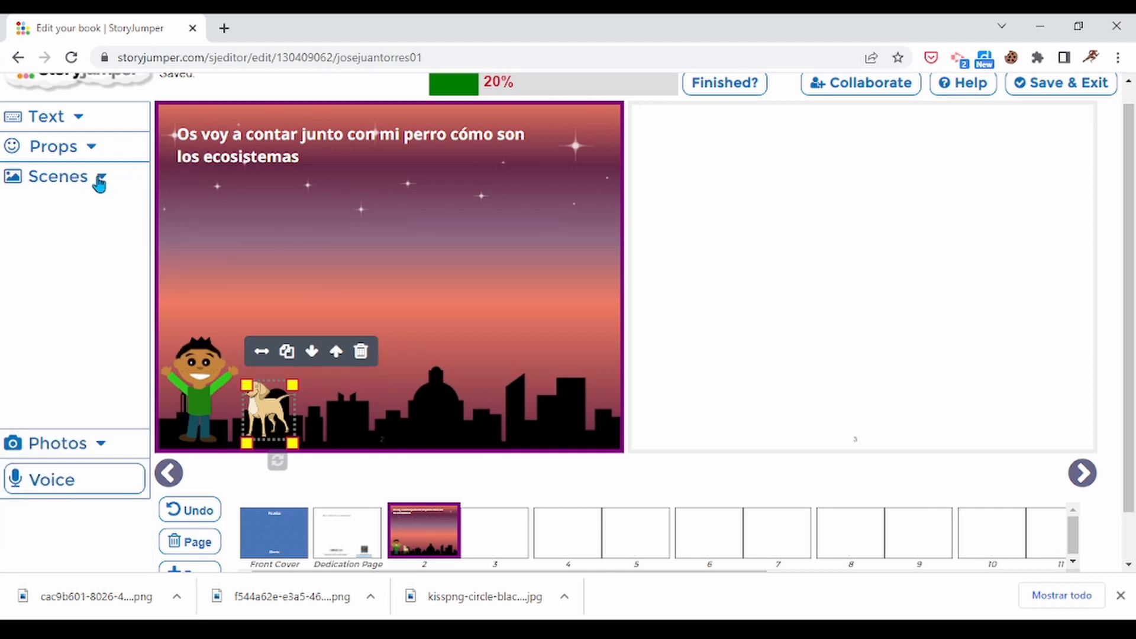
# Step: Select page 3 and upload the blue circle image from the computer to the book's photos
pyautogui.click(484, 533)
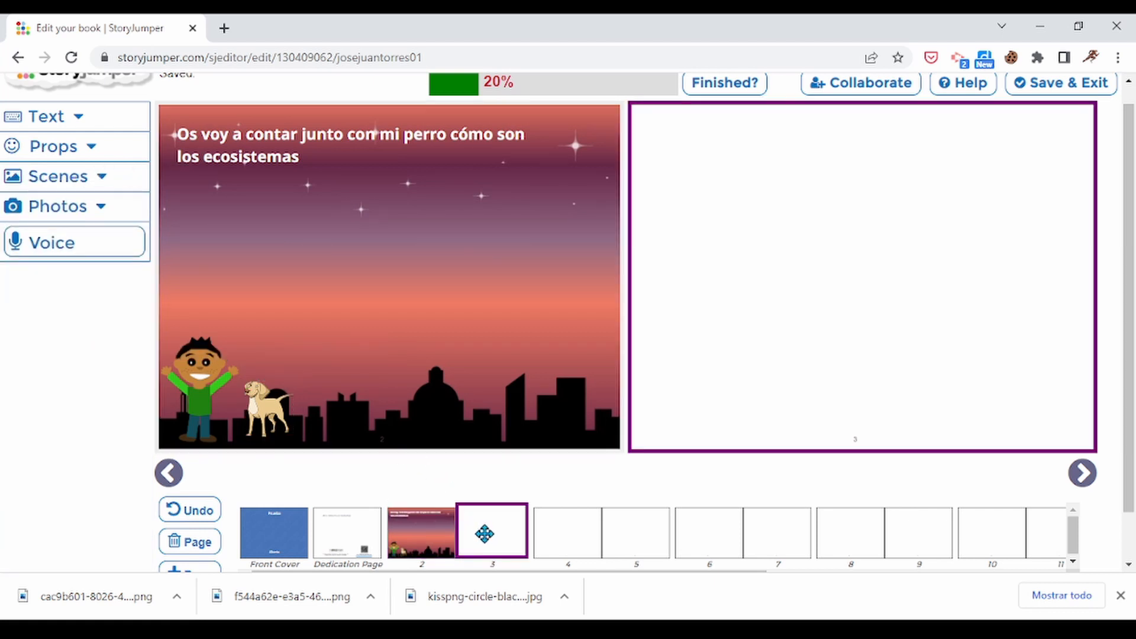
pyautogui.click(60, 207)
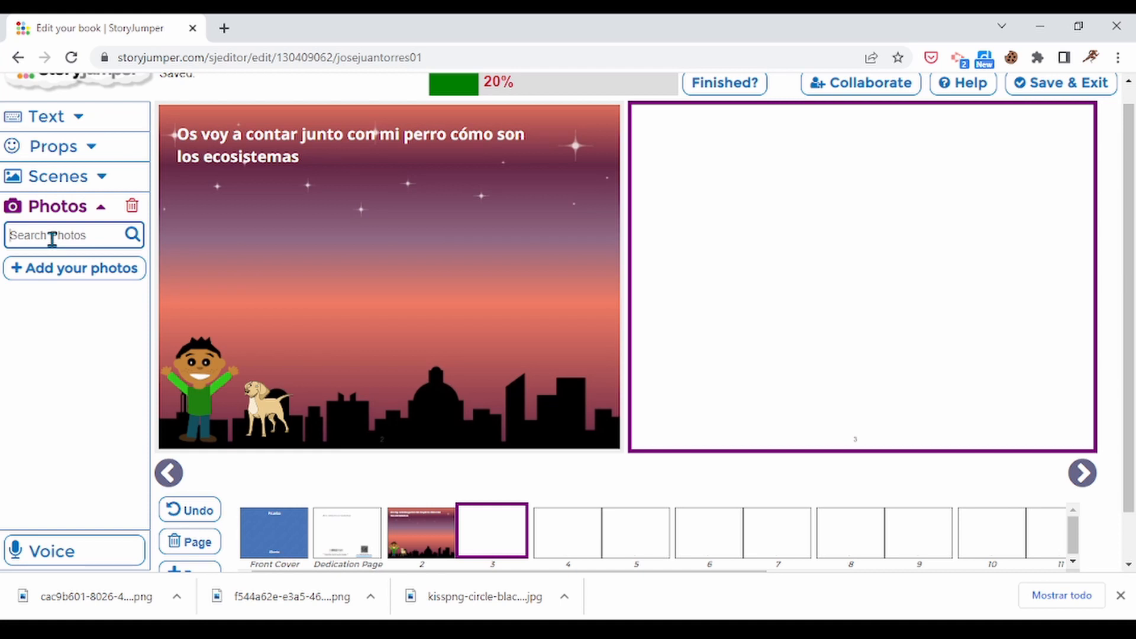
pyautogui.click(79, 274)
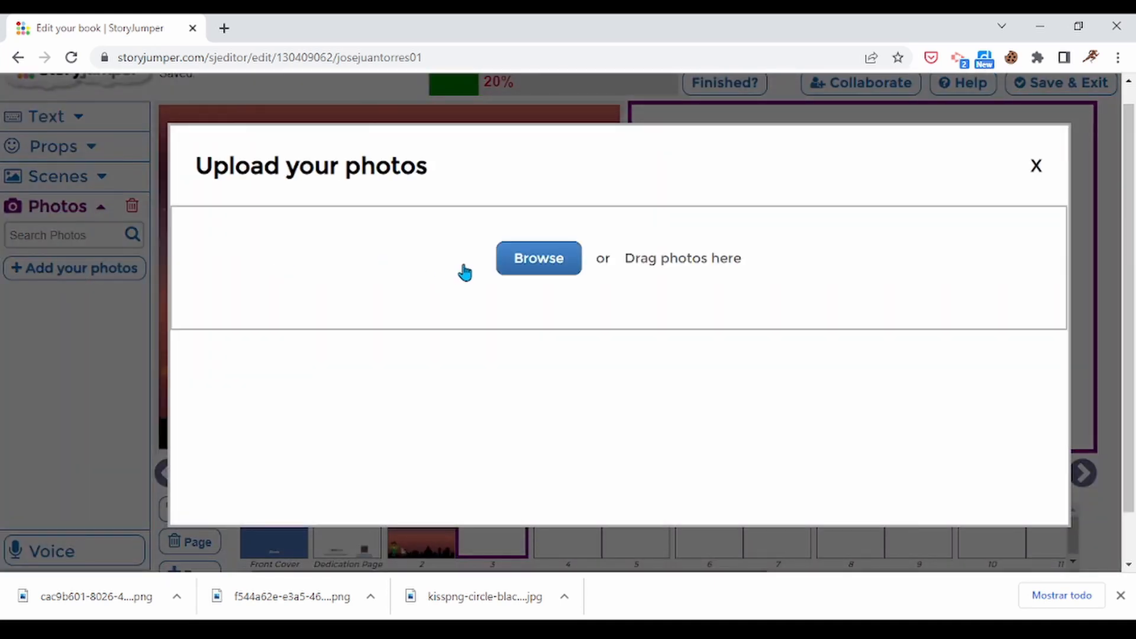
pyautogui.click(520, 260)
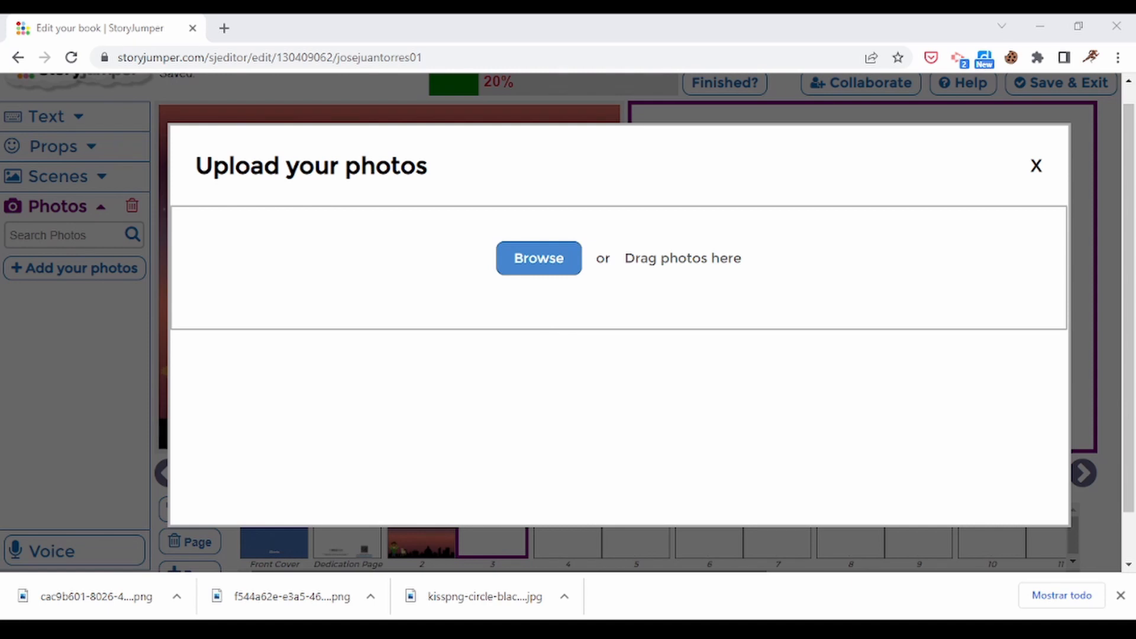
pyautogui.click(541, 24)
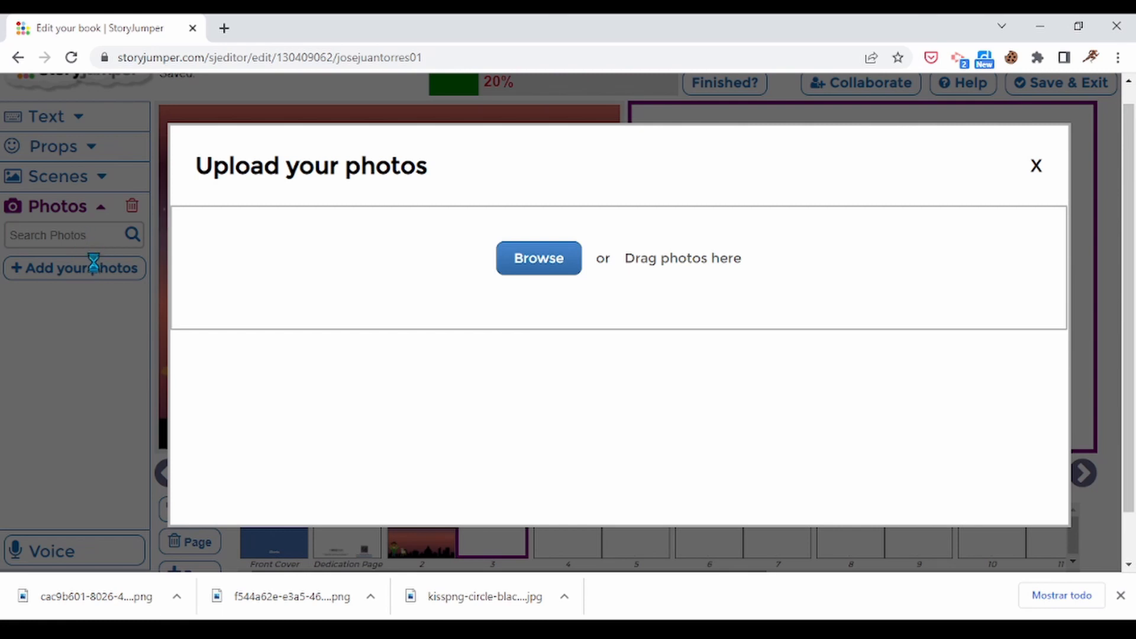
pyautogui.click(538, 255)
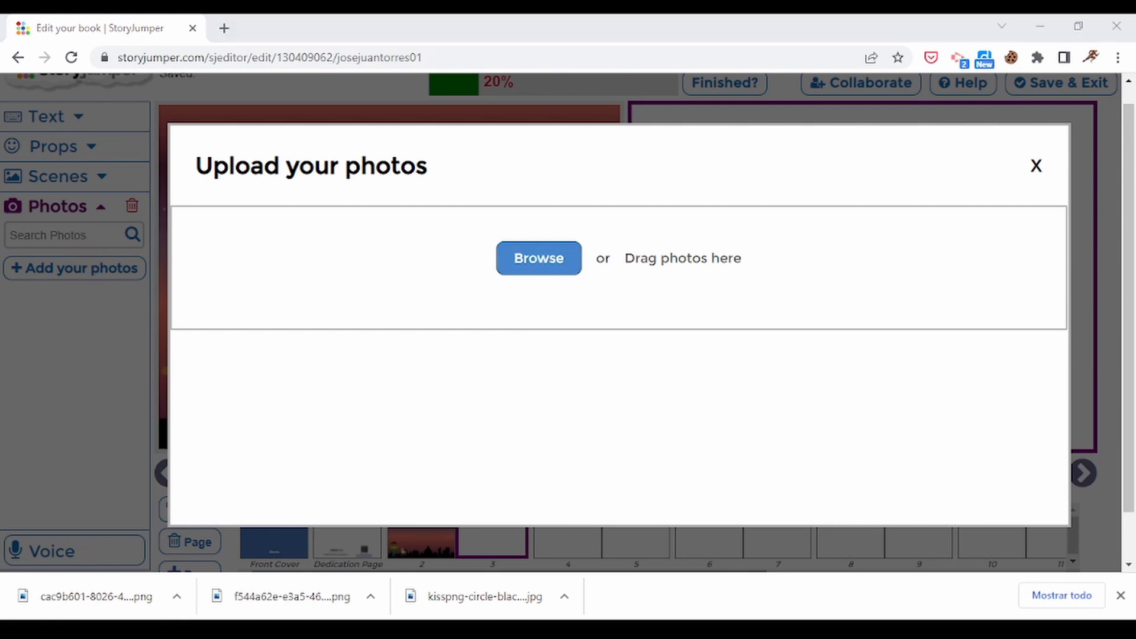
pyautogui.doubleClick(287, 165)
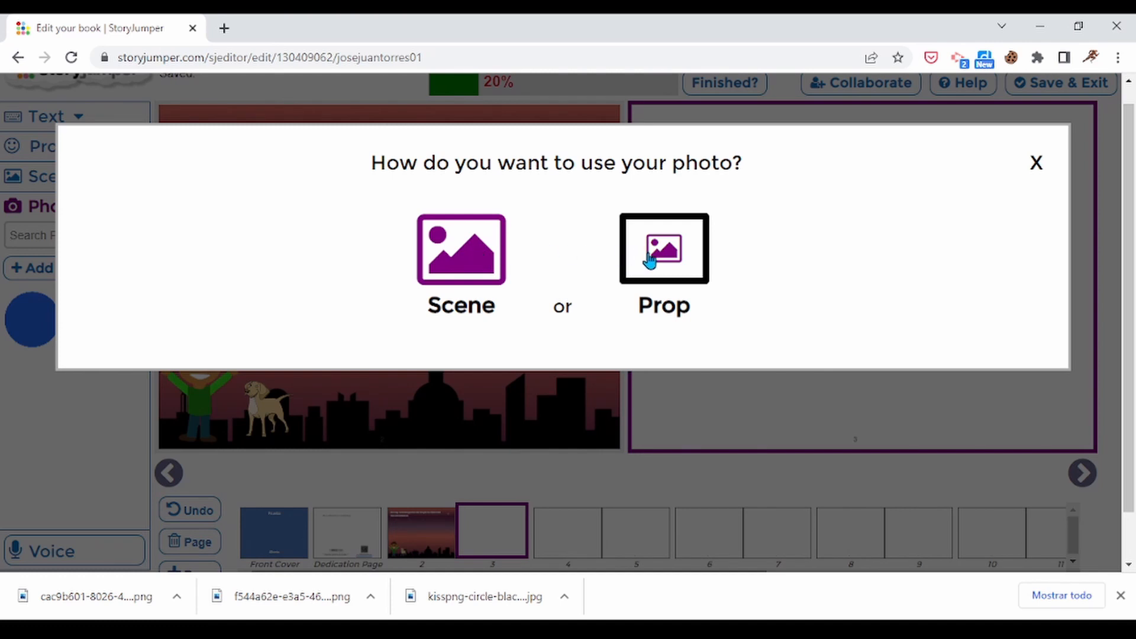
# Step: Use the uploaded blue circle as an uncropped prop and position it in the upper-left area of page 3
pyautogui.click(649, 258)
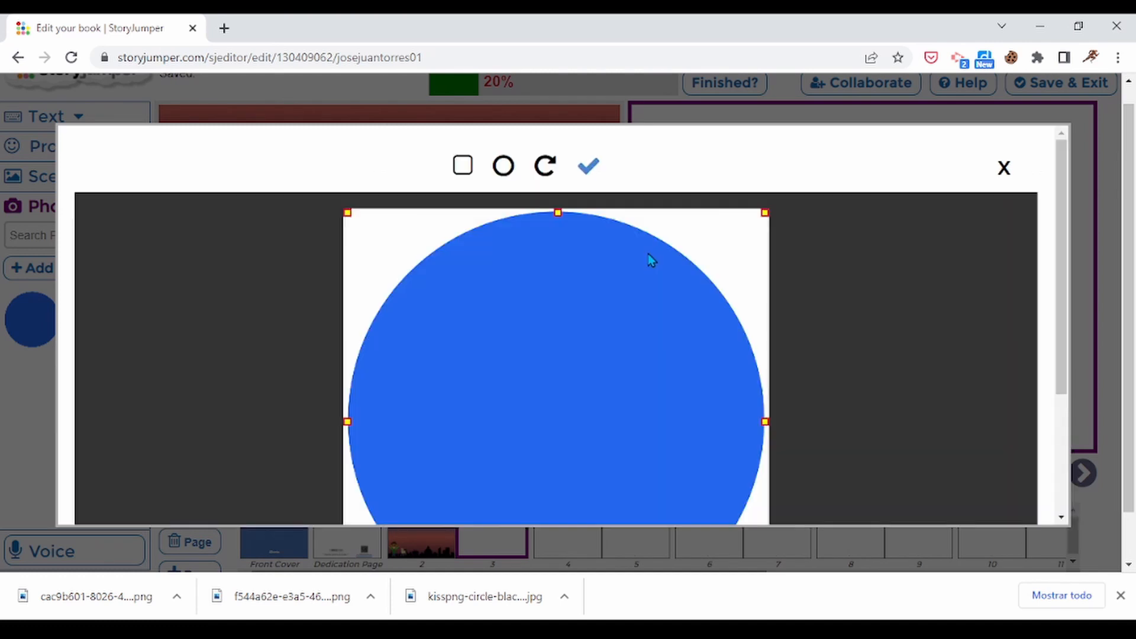
pyautogui.click(590, 171)
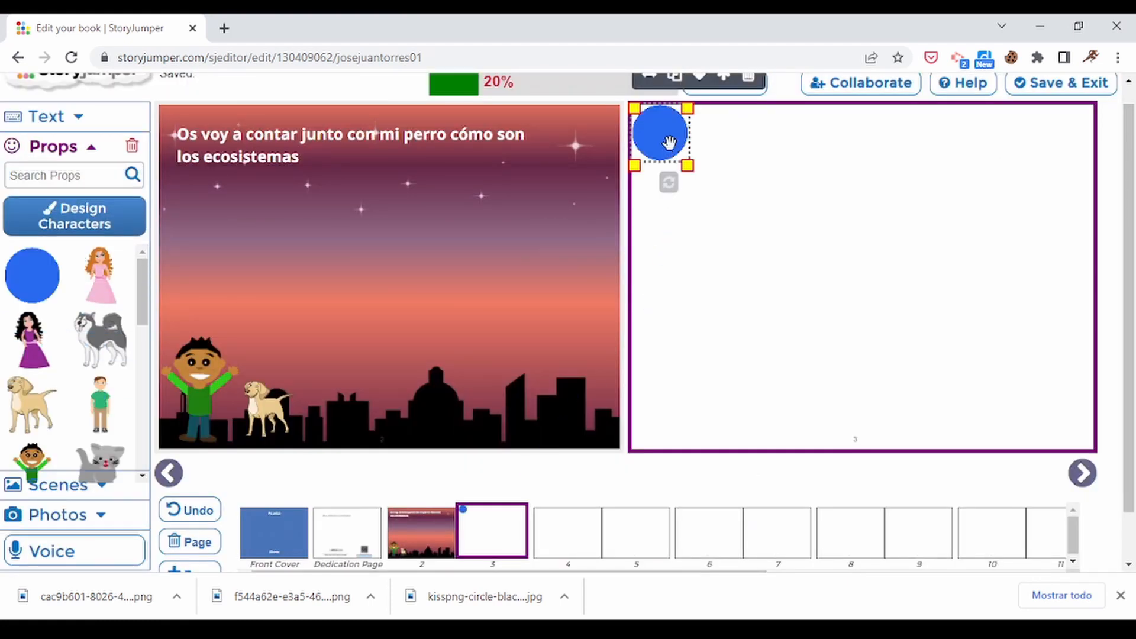
pyautogui.moveTo(672, 146); pyautogui.dragTo(688, 196)
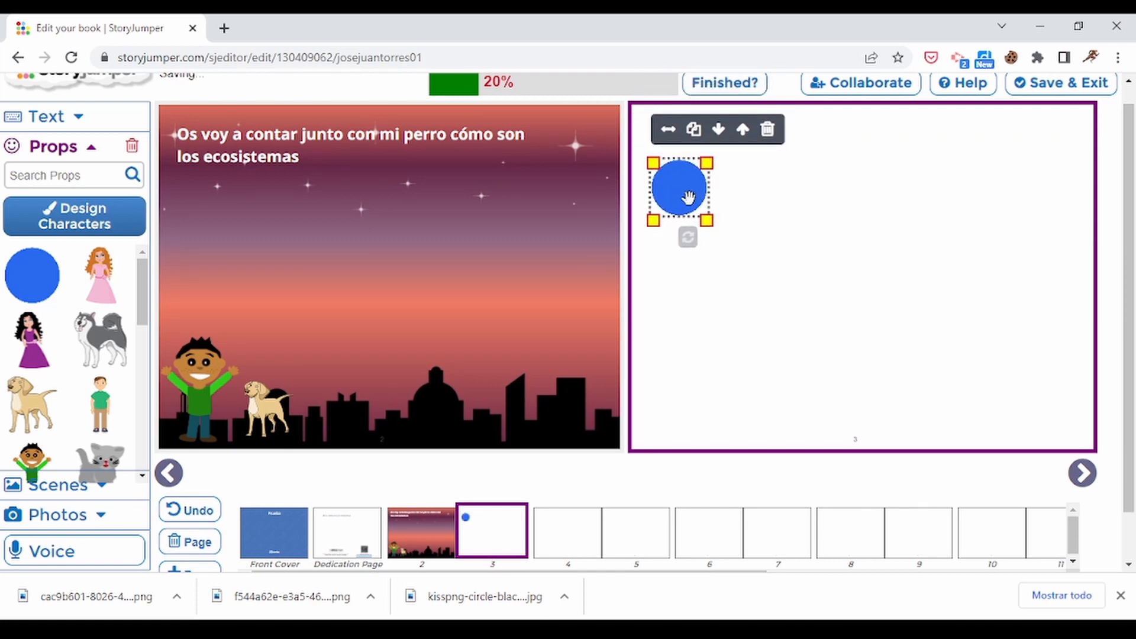
# Step: Search the photo library for "desierto" and look through the resulting images
pyautogui.click(62, 515)
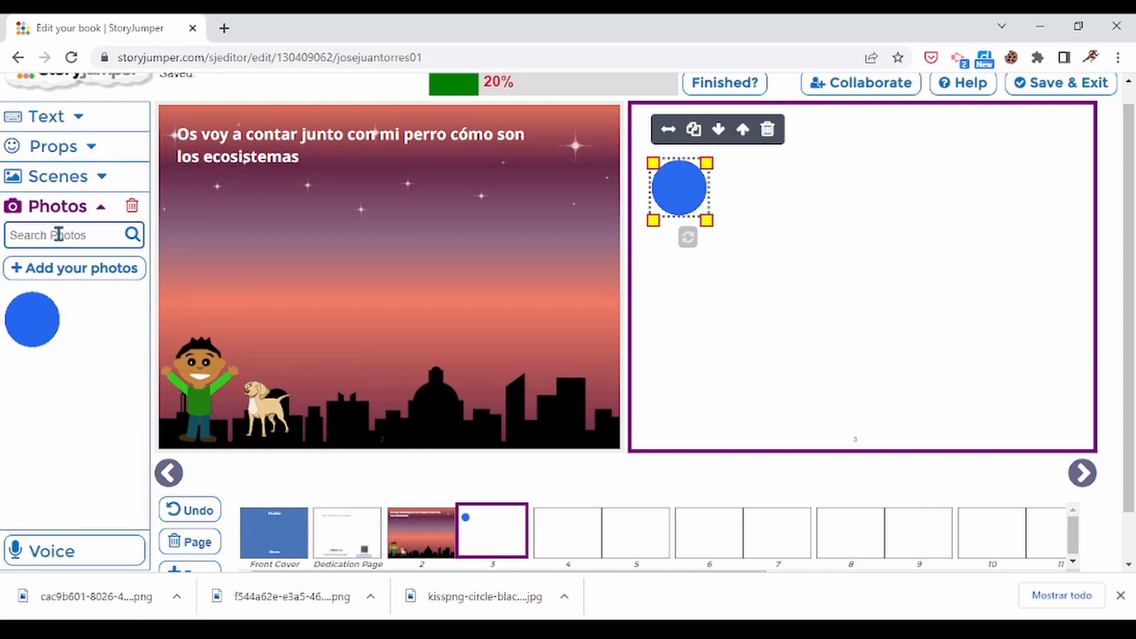
pyautogui.write('desierto')
pyautogui.press('Return')
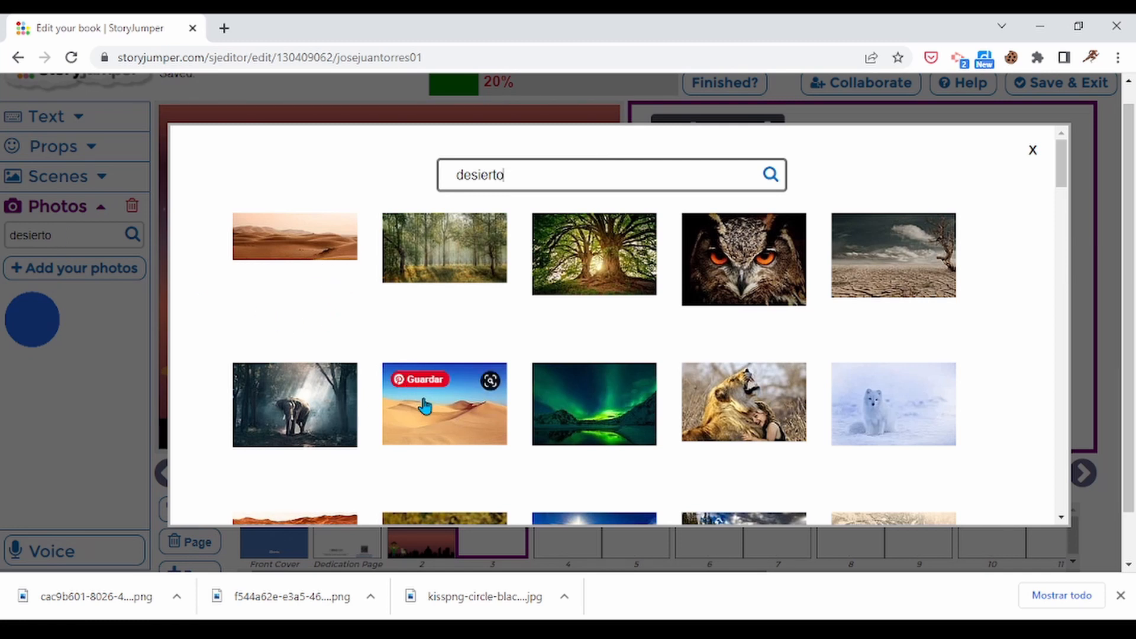
pyautogui.scroll(-3, 424, 405)
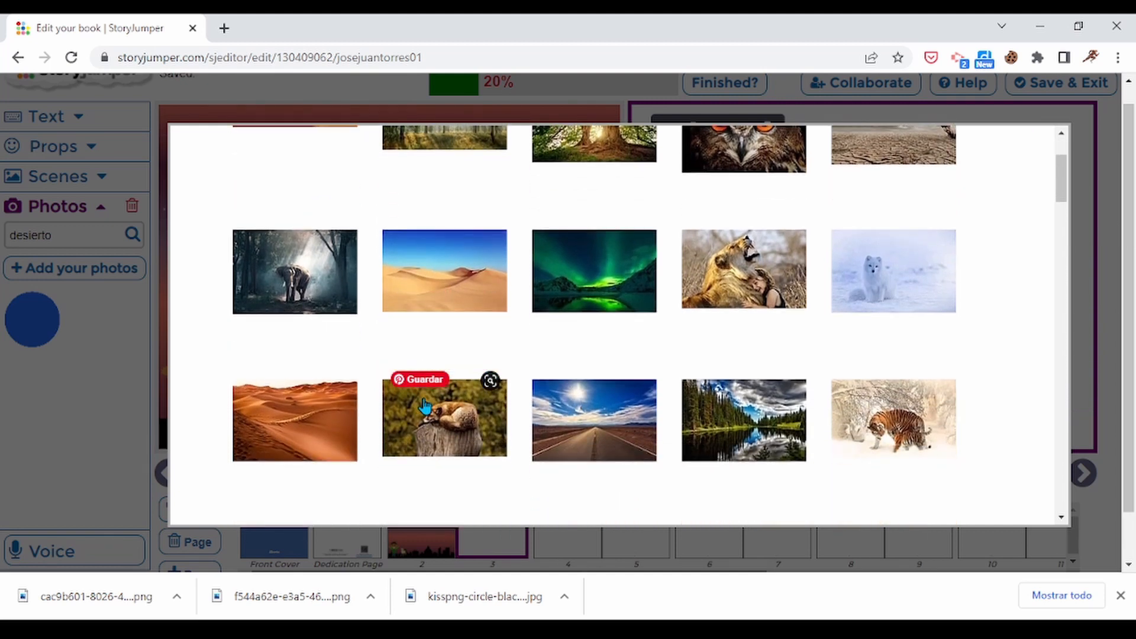
pyautogui.scroll(1, 424, 406)
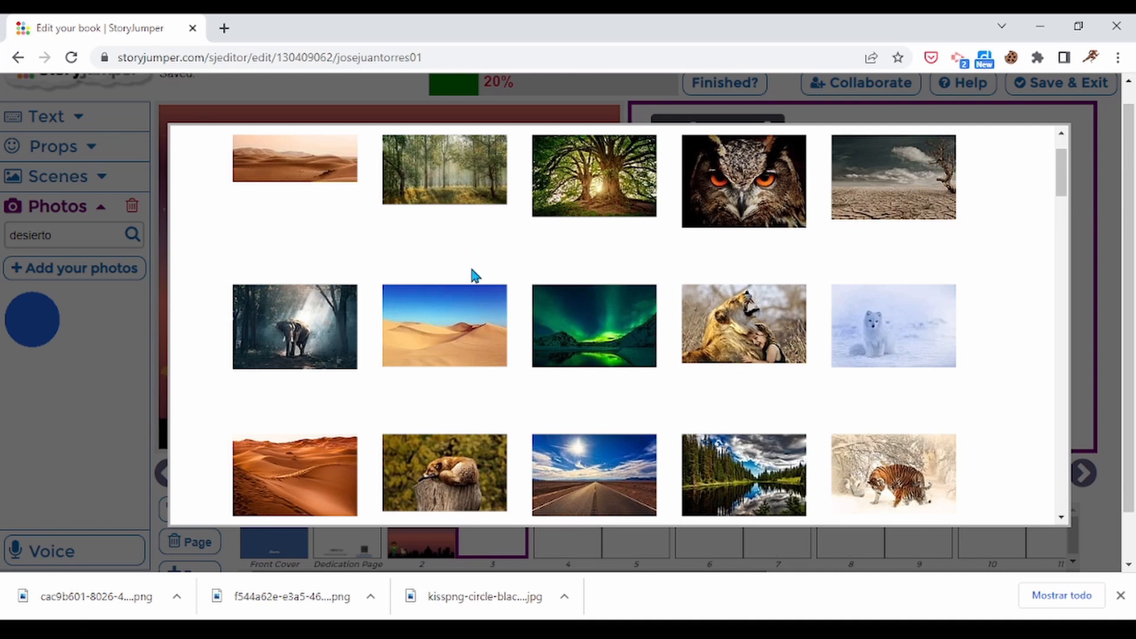
pyautogui.scroll(-4, 473, 274)
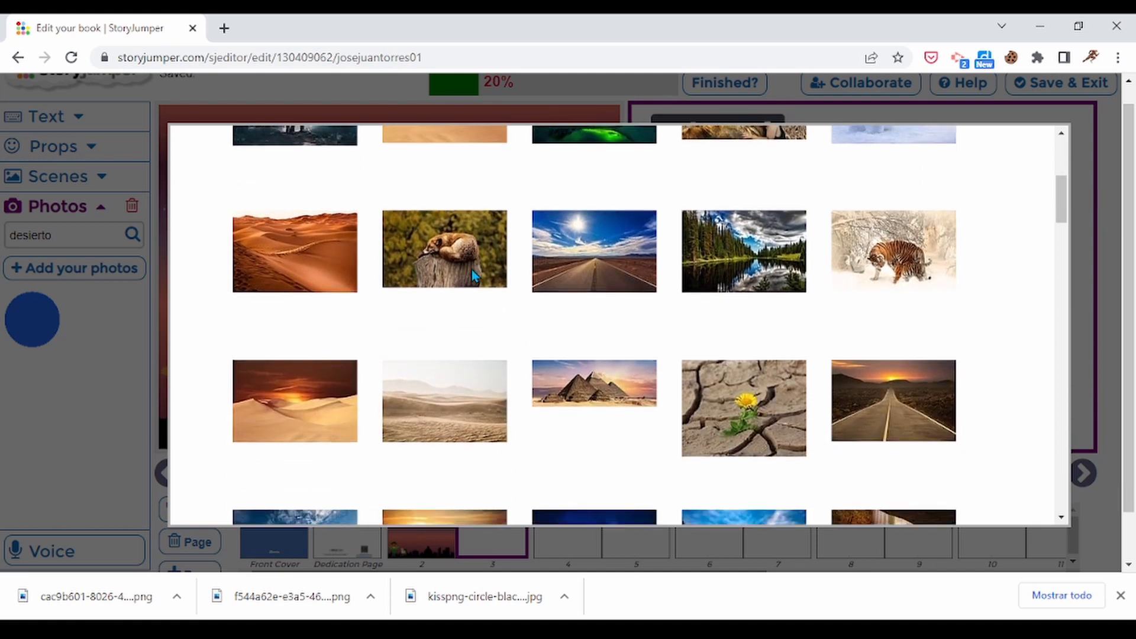
# Step: Set the uncropped orange sunset dunes photo from the results as page 3's scene, and move the blue circle slightly higher
pyautogui.scroll(-4, 472, 271)
pyautogui.scroll(-5, 471, 272)
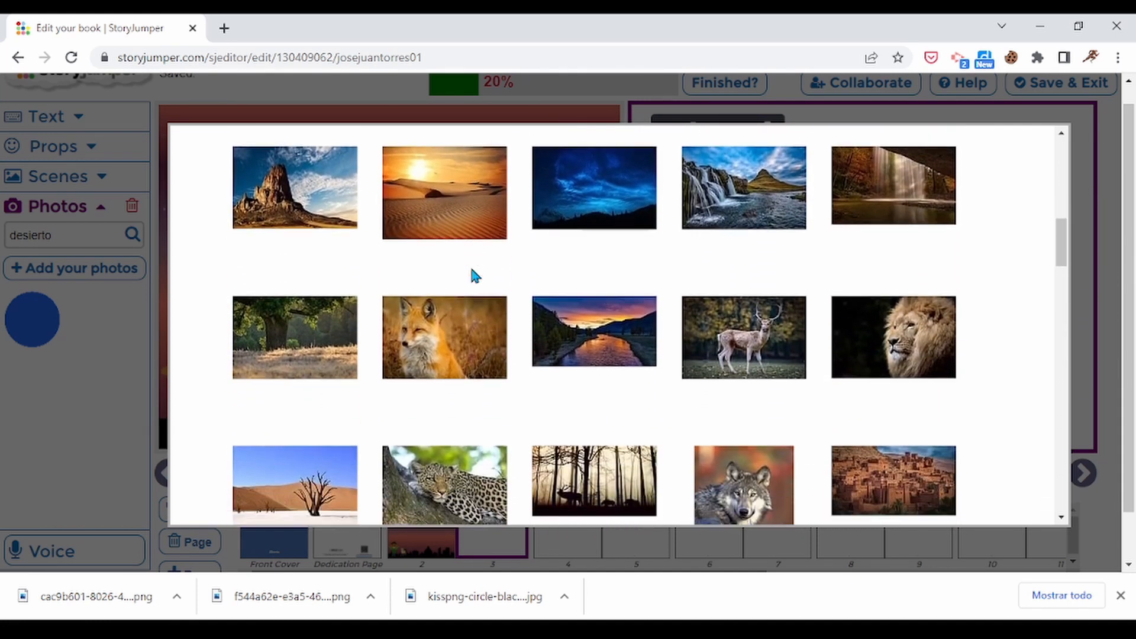
pyautogui.scroll(5, 471, 273)
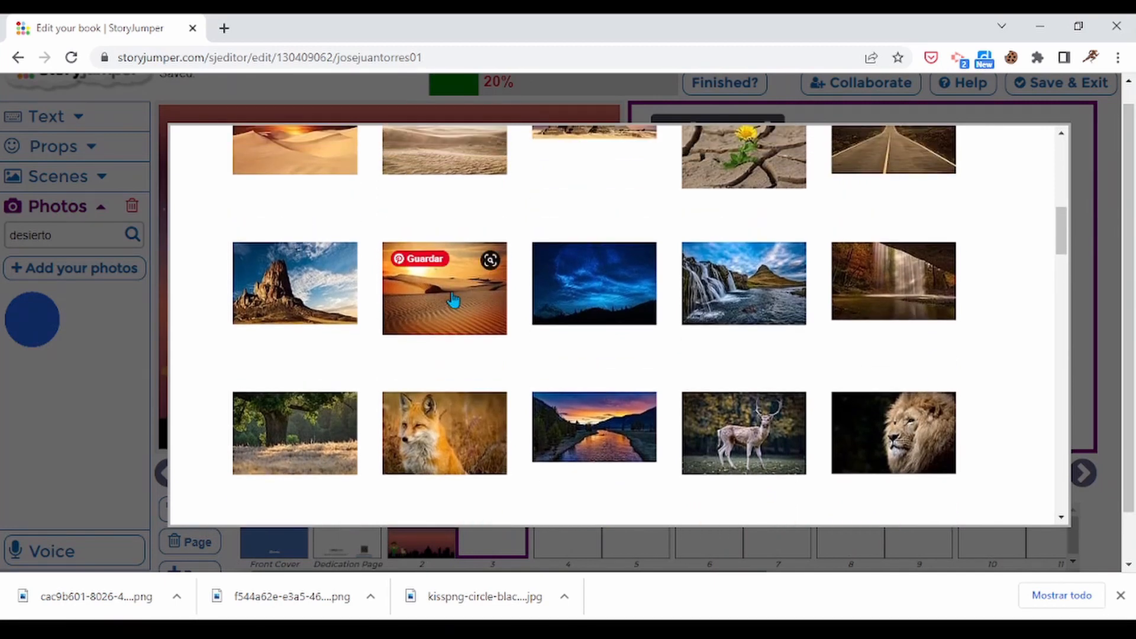
pyautogui.click(453, 300)
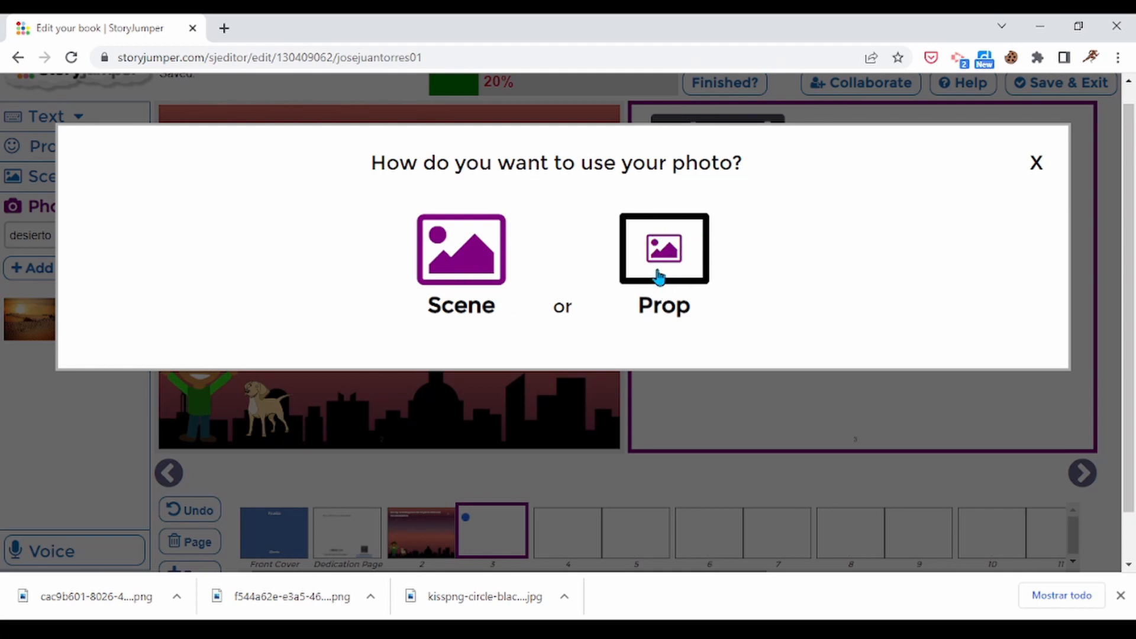
pyautogui.click(472, 273)
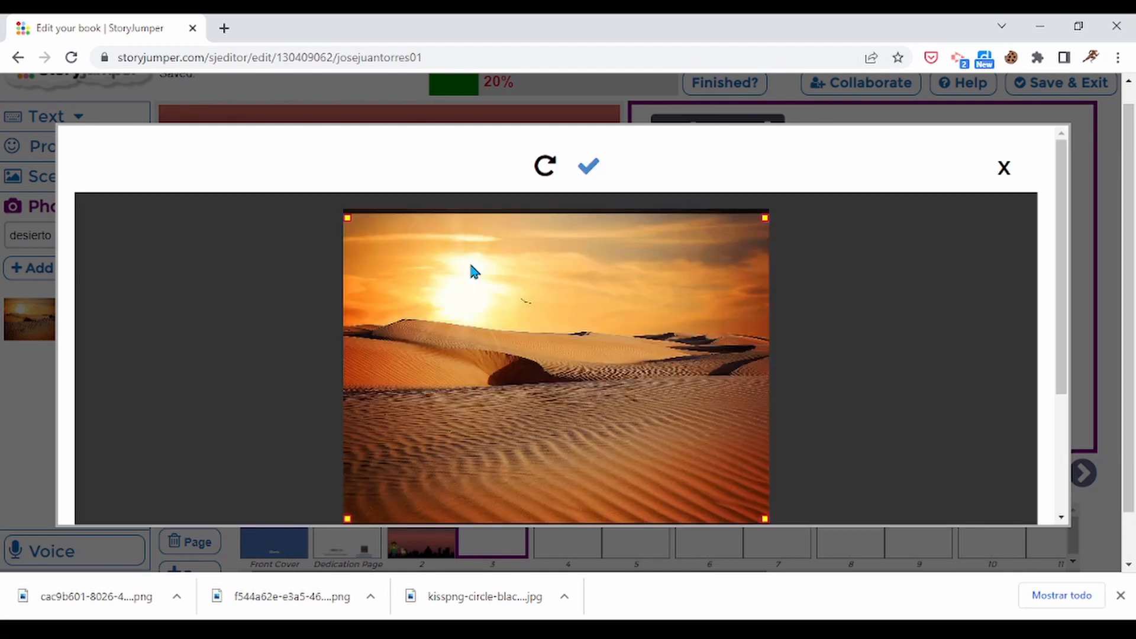
pyautogui.click(588, 170)
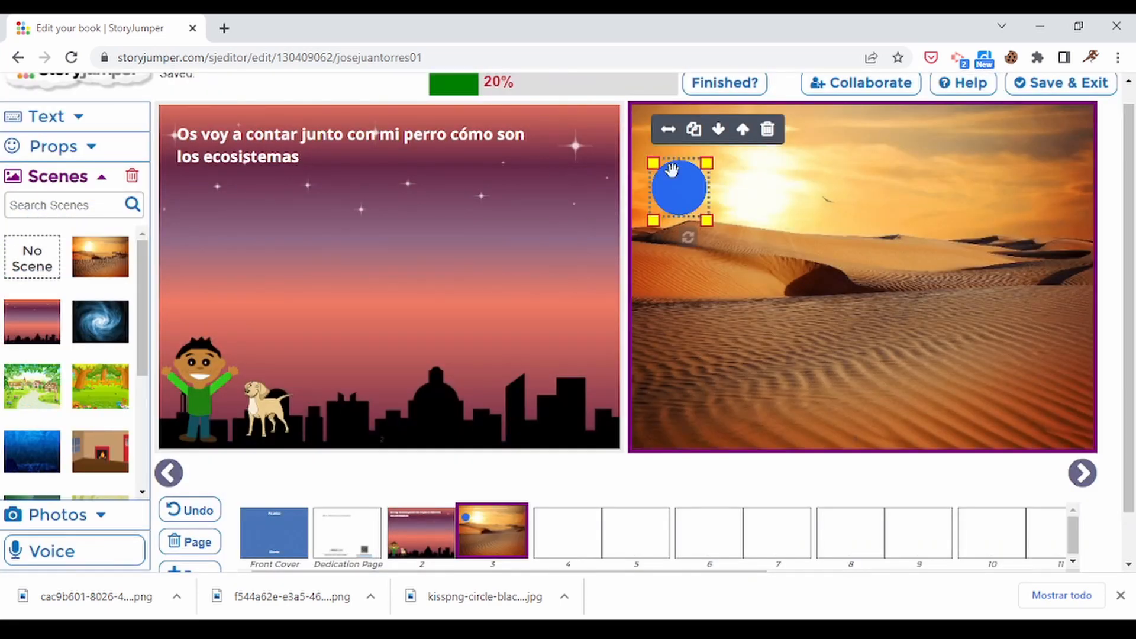
pyautogui.moveTo(680, 177); pyautogui.dragTo(679, 153)
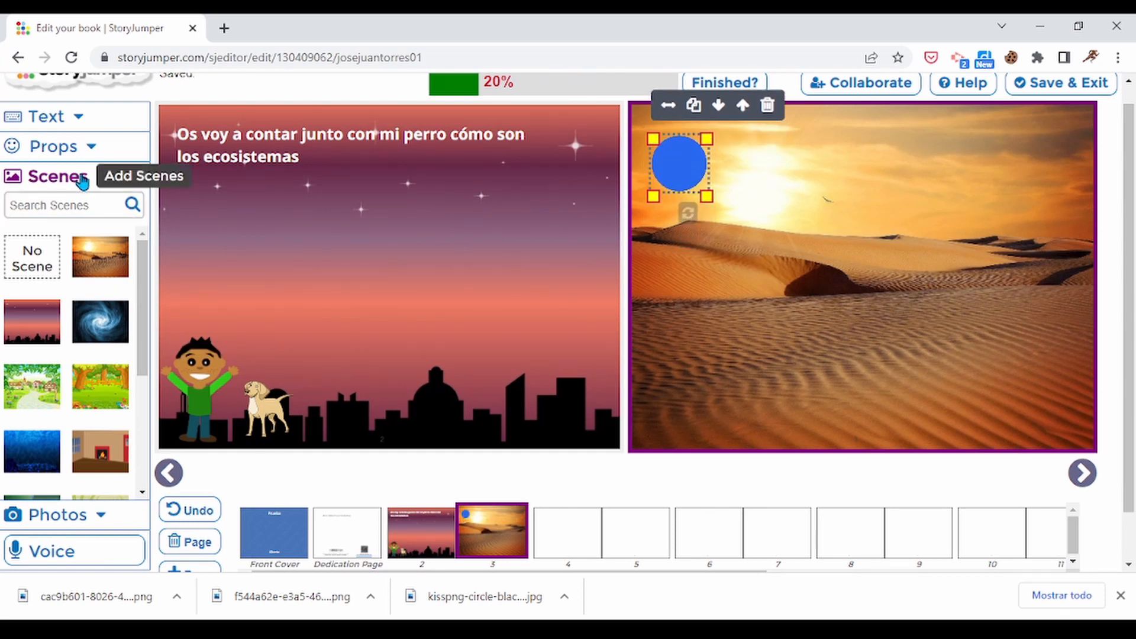
# Step: Add the boy in the green shirt and the beige dog side by side on the dunes of page 3
pyautogui.click(67, 155)
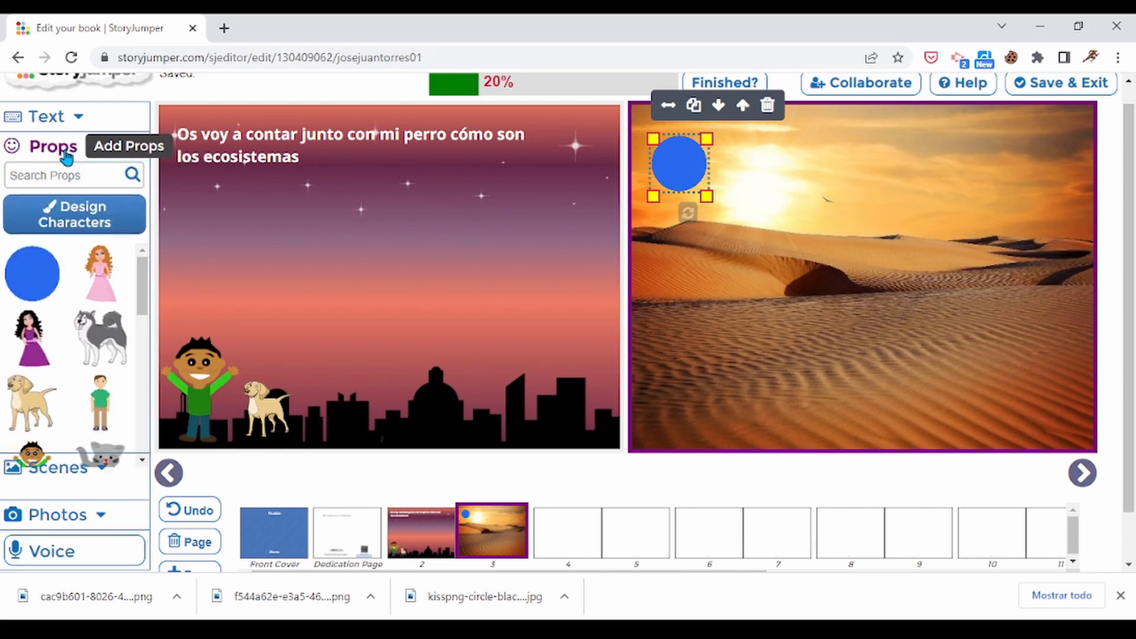
pyautogui.moveTo(35, 456); pyautogui.dragTo(737, 253)
pyautogui.click(688, 330)
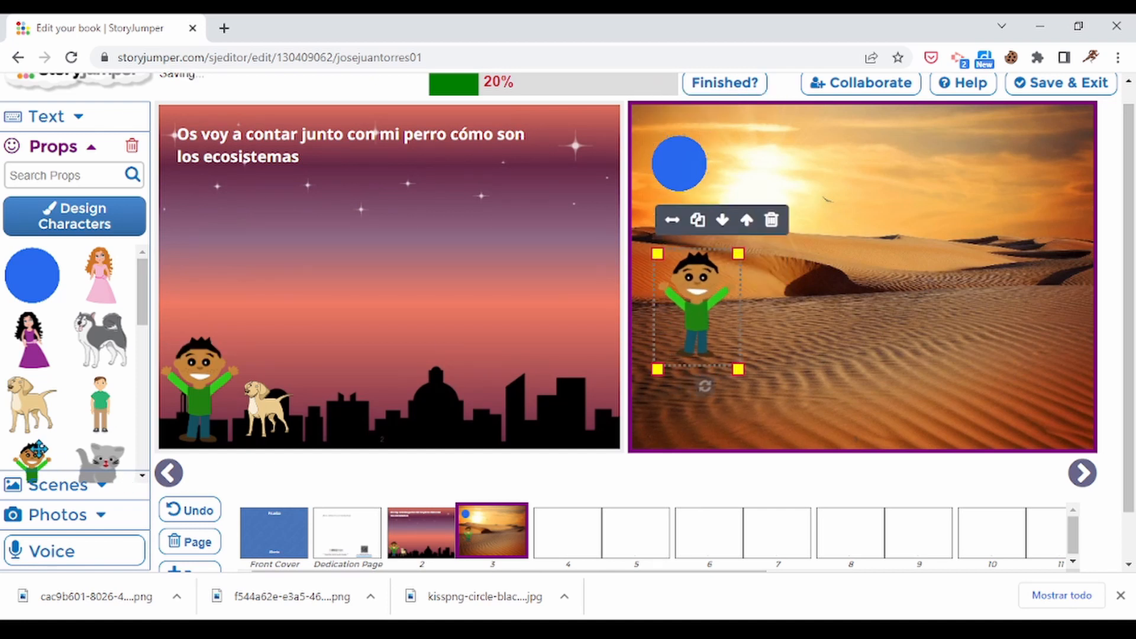
pyautogui.moveTo(28, 409); pyautogui.dragTo(820, 290)
pyautogui.click(762, 410)
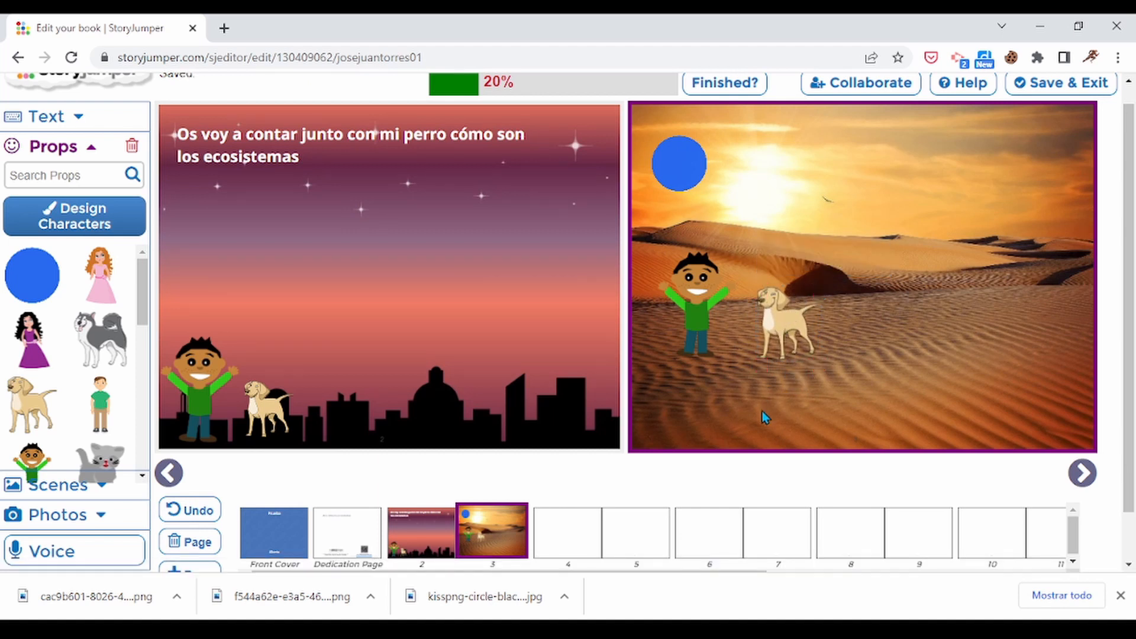
# Step: Show the available text box styles for page 3
pyautogui.click(47, 117)
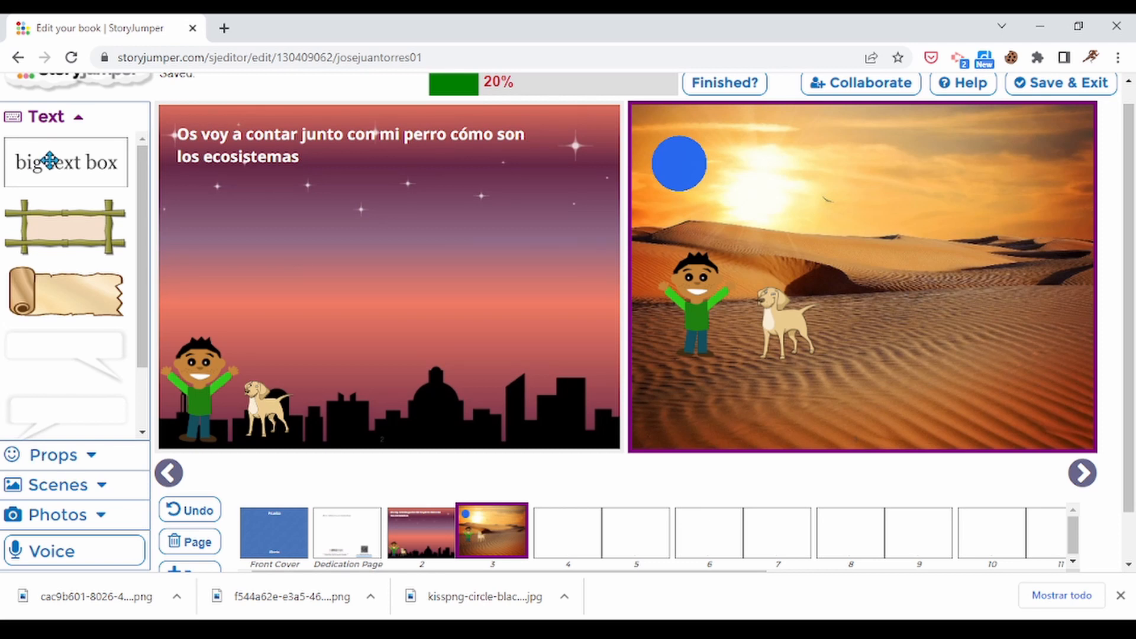
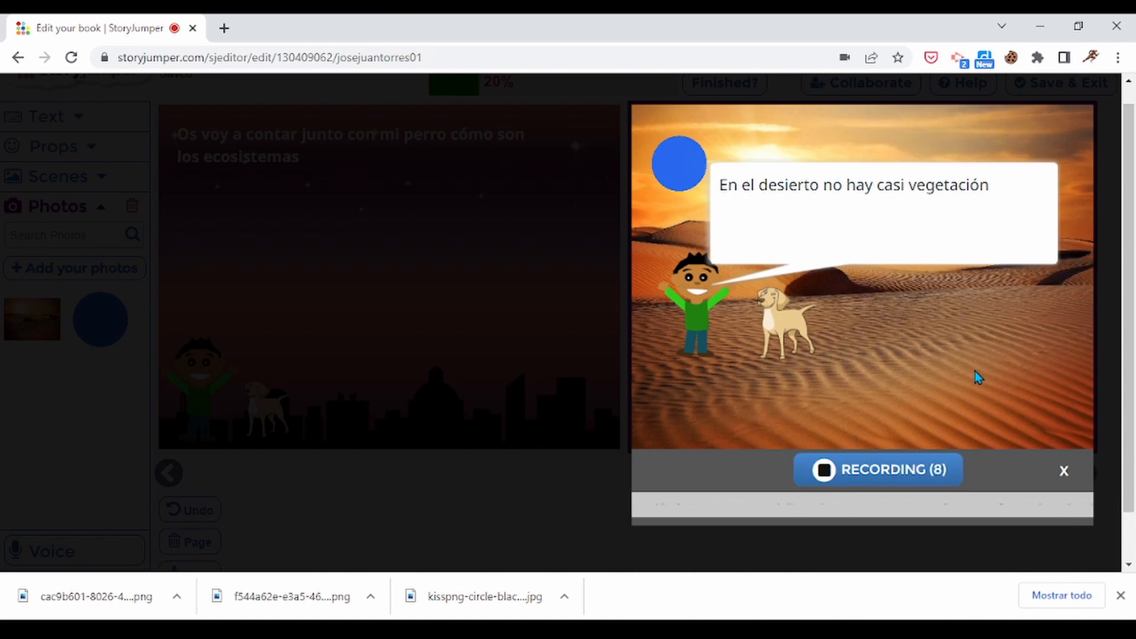
# Step: Stop the voice recording for page 3 and add the guitar 3 music to it
pyautogui.click(833, 473)
pyautogui.scroll(-1, 831, 473)
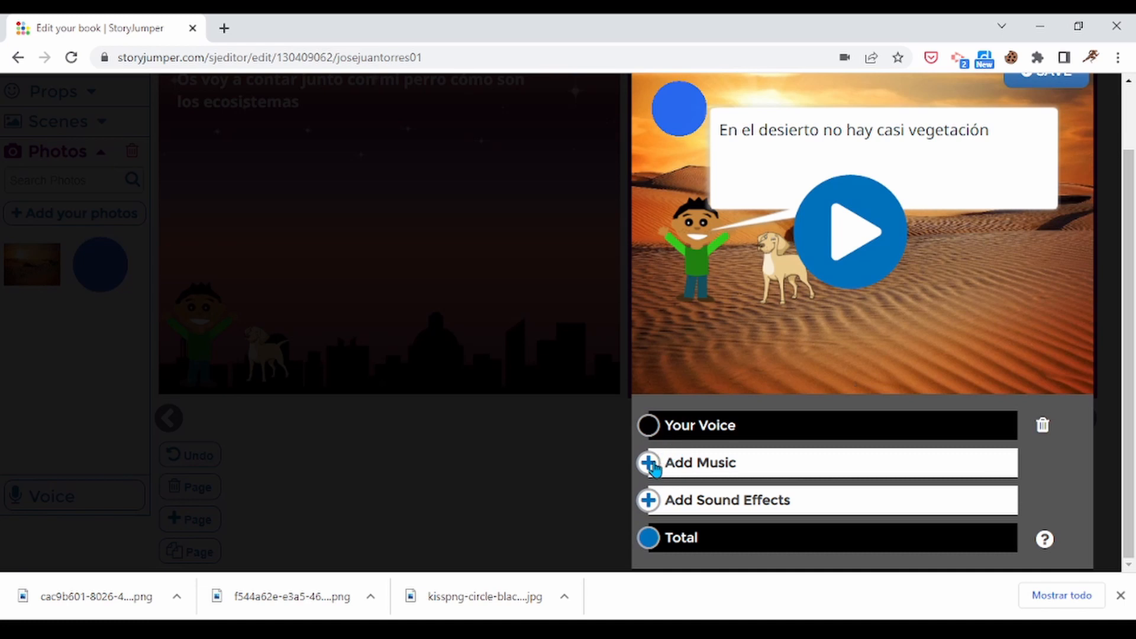
pyautogui.click(649, 463)
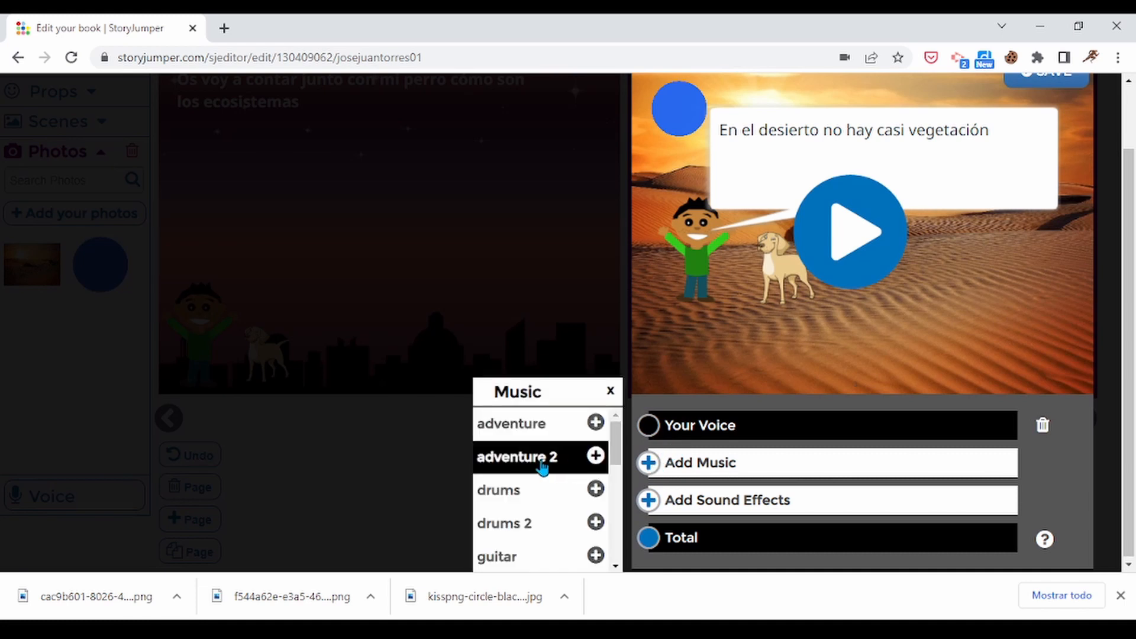
pyautogui.scroll(-5, 542, 466)
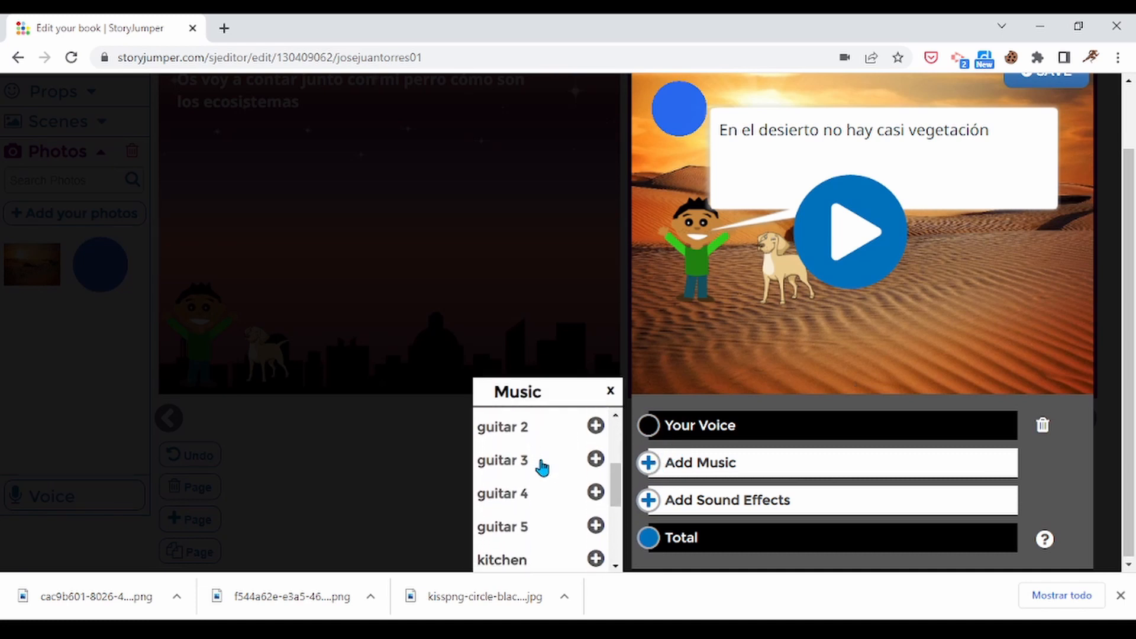
pyautogui.scroll(-2, 541, 467)
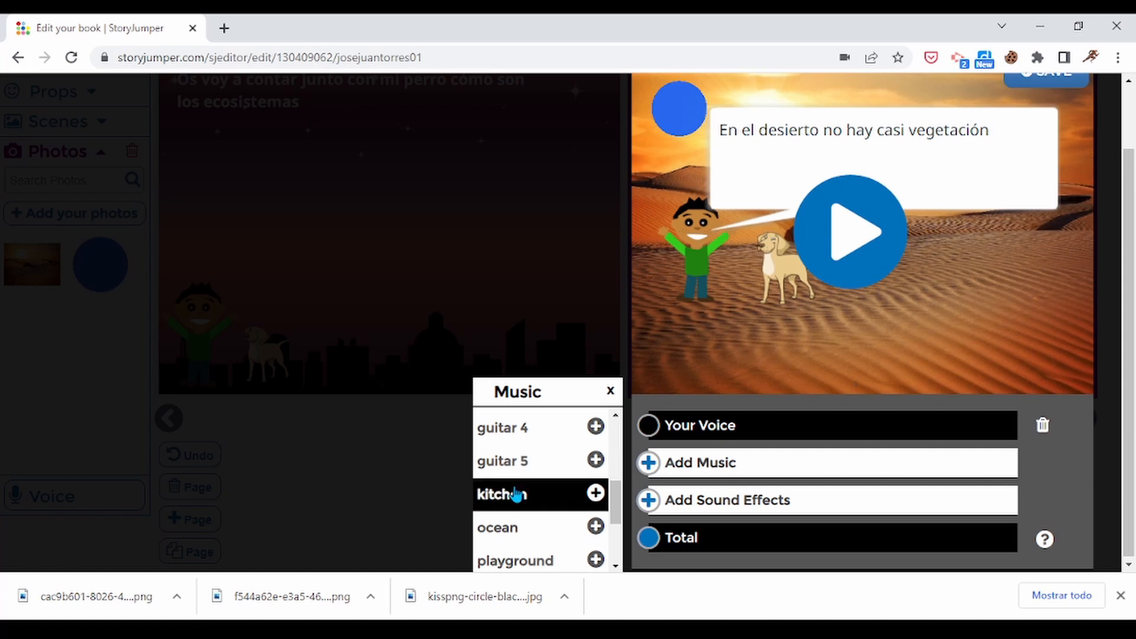
pyautogui.scroll(1, 517, 494)
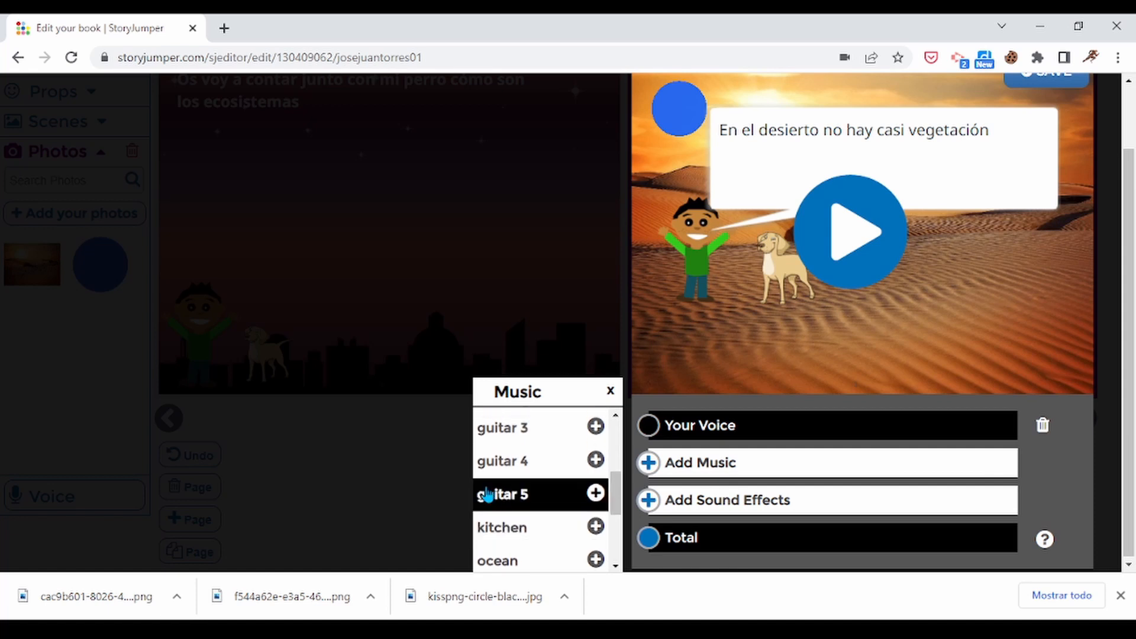
pyautogui.click(595, 428)
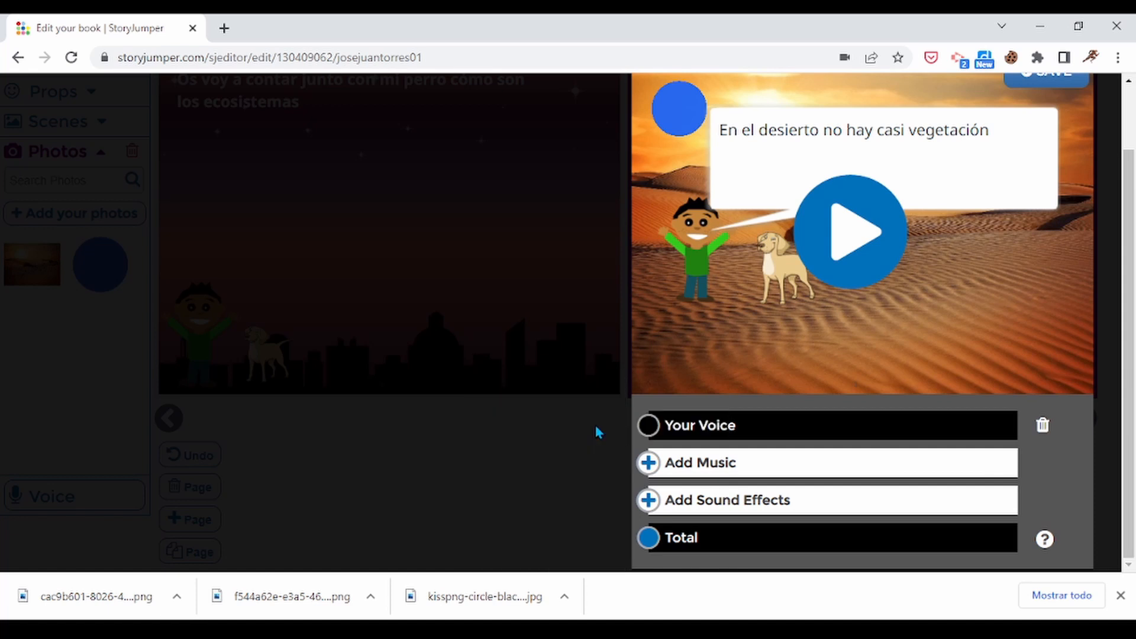
# Step: Look through the sound effects available for page 3's voice recording
pyautogui.click(651, 501)
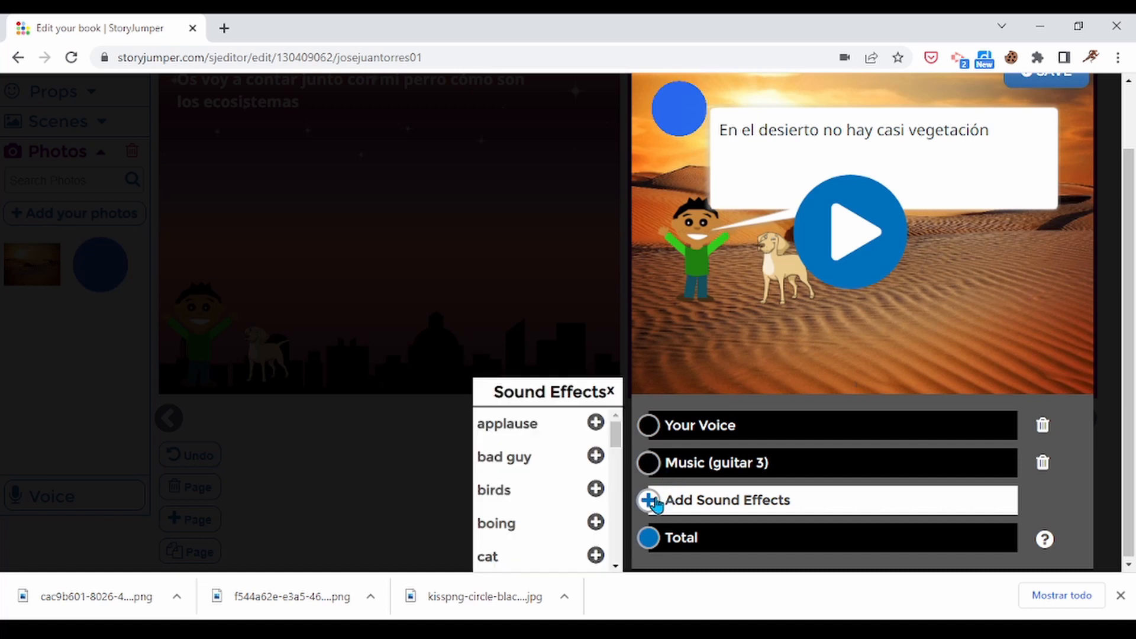
pyautogui.scroll(-1, 541, 489)
pyautogui.scroll(-8, 541, 489)
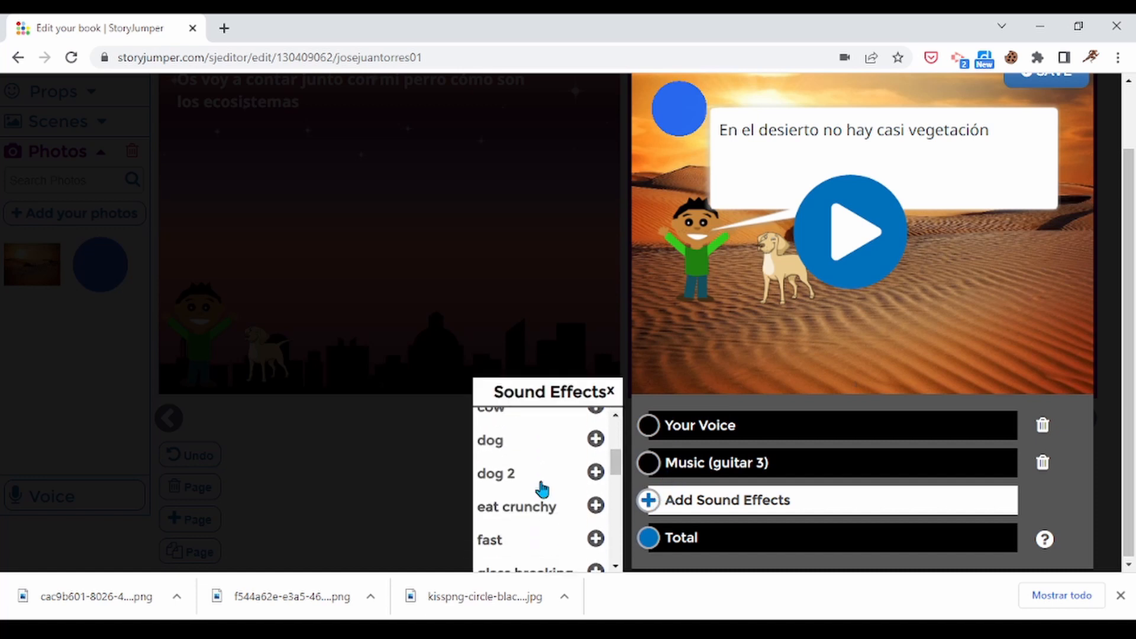
pyautogui.scroll(-11, 541, 489)
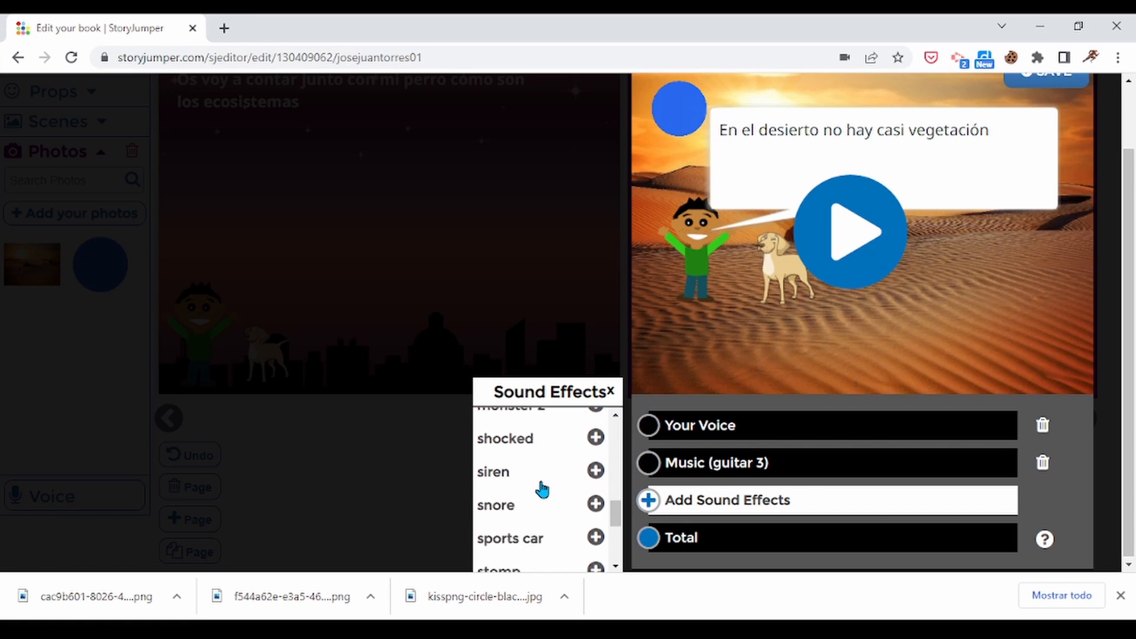
pyautogui.scroll(-2, 542, 489)
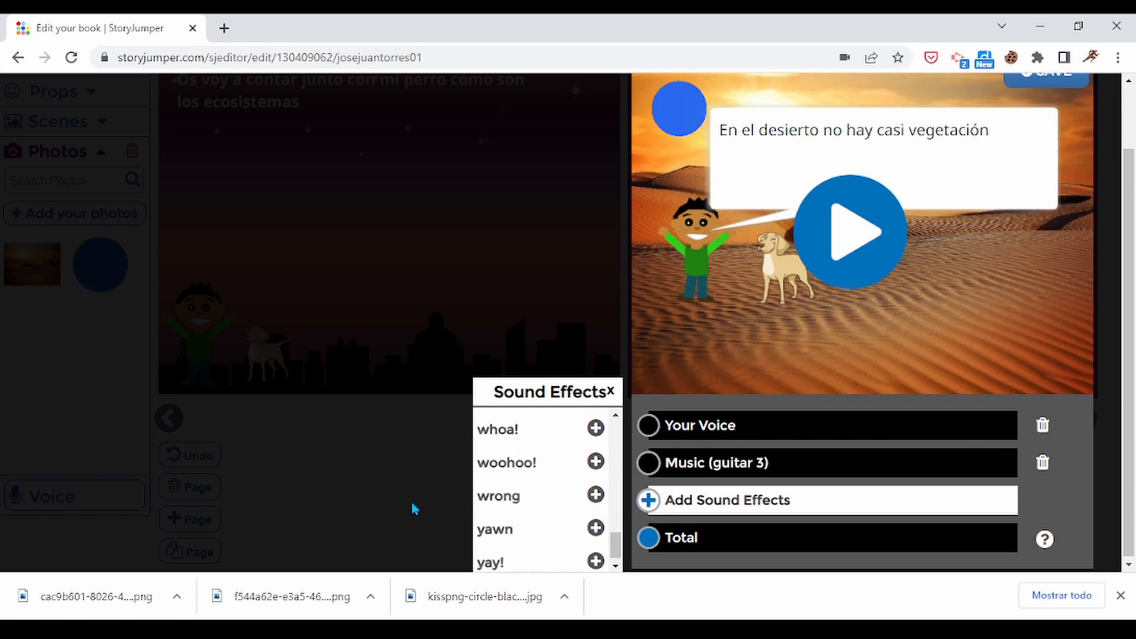
pyautogui.click(610, 392)
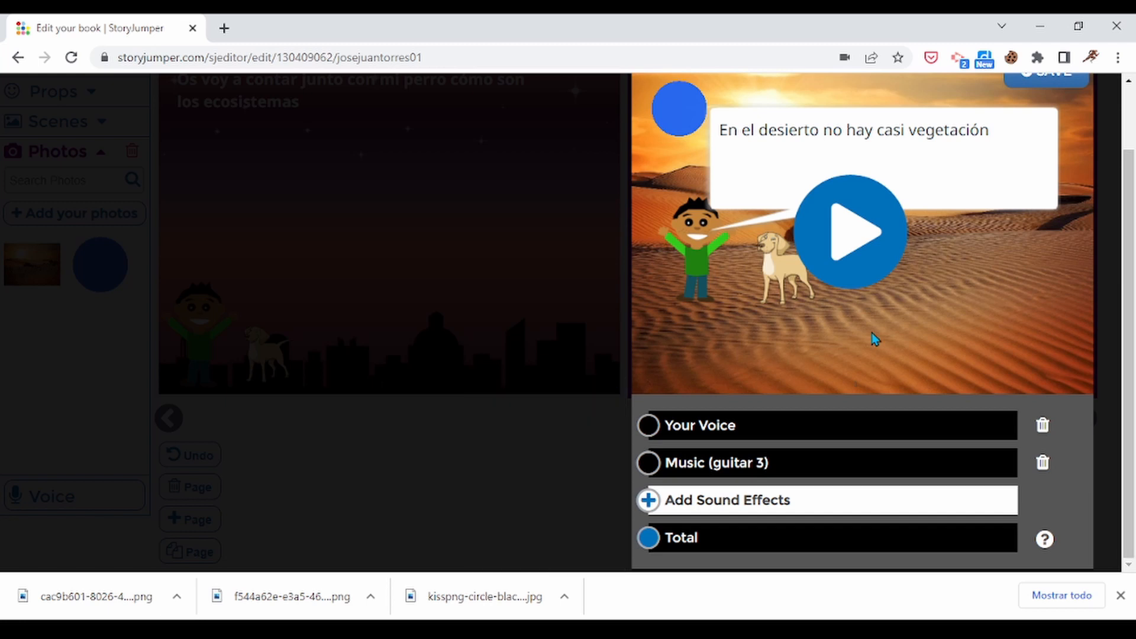
# Step: Save page 3's voice recording with its music, and switch to page 2 and back to page 3
pyautogui.scroll(1, 875, 340)
pyautogui.click(1030, 128)
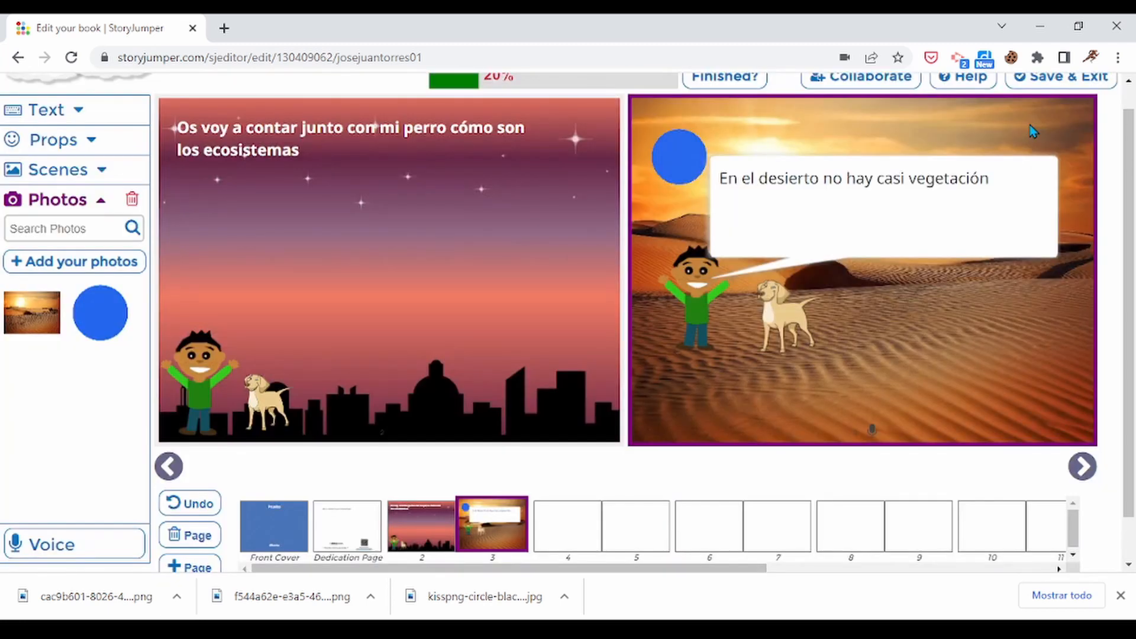
pyautogui.click(412, 545)
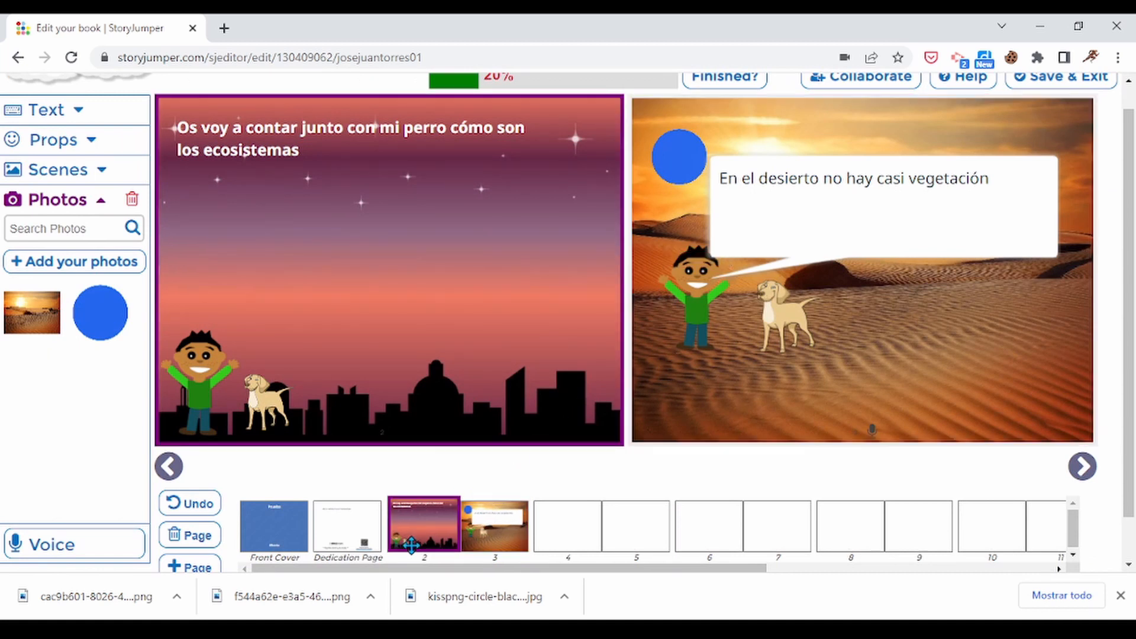
pyautogui.click(478, 544)
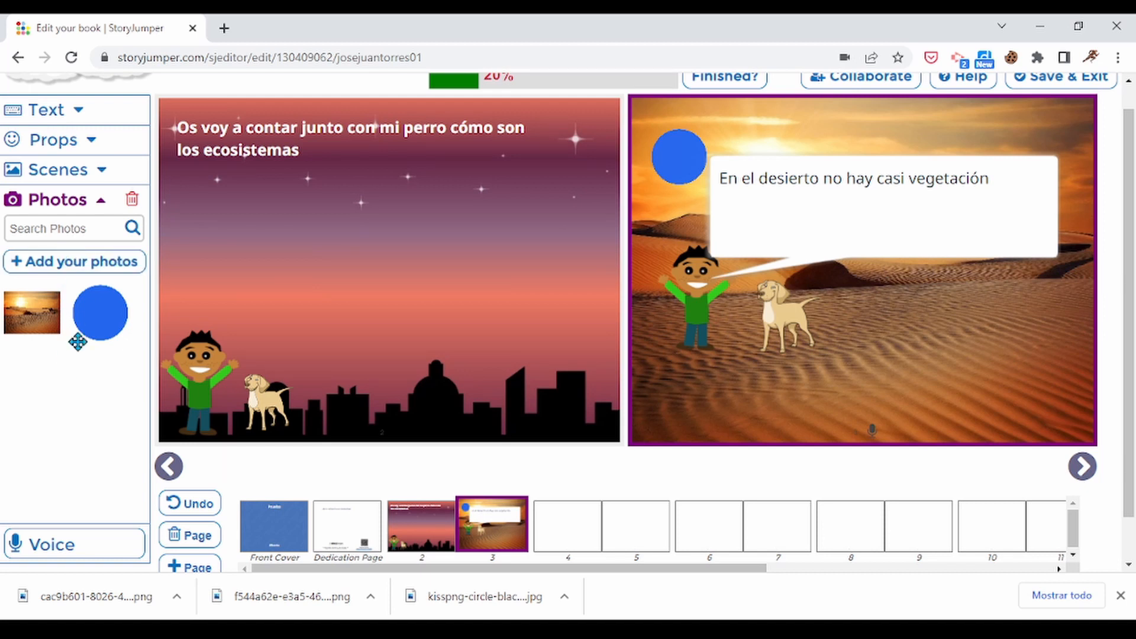
# Step: Start an invitation to collaborate on the book by entering the co-author's e-mail address
pyautogui.scroll(1, 87, 410)
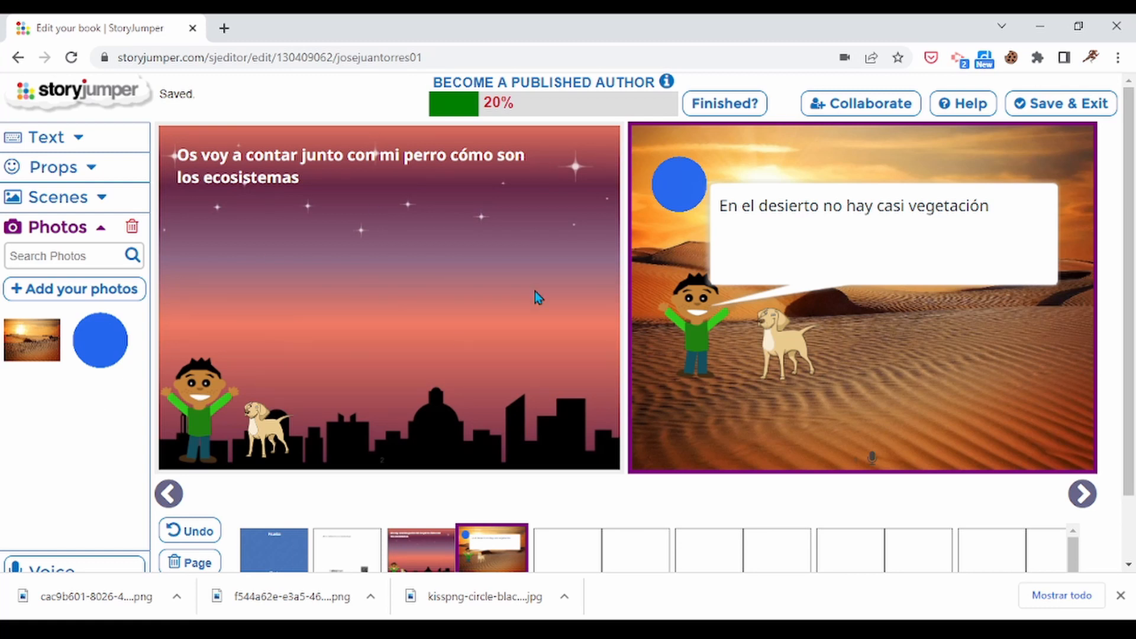
pyautogui.click(849, 113)
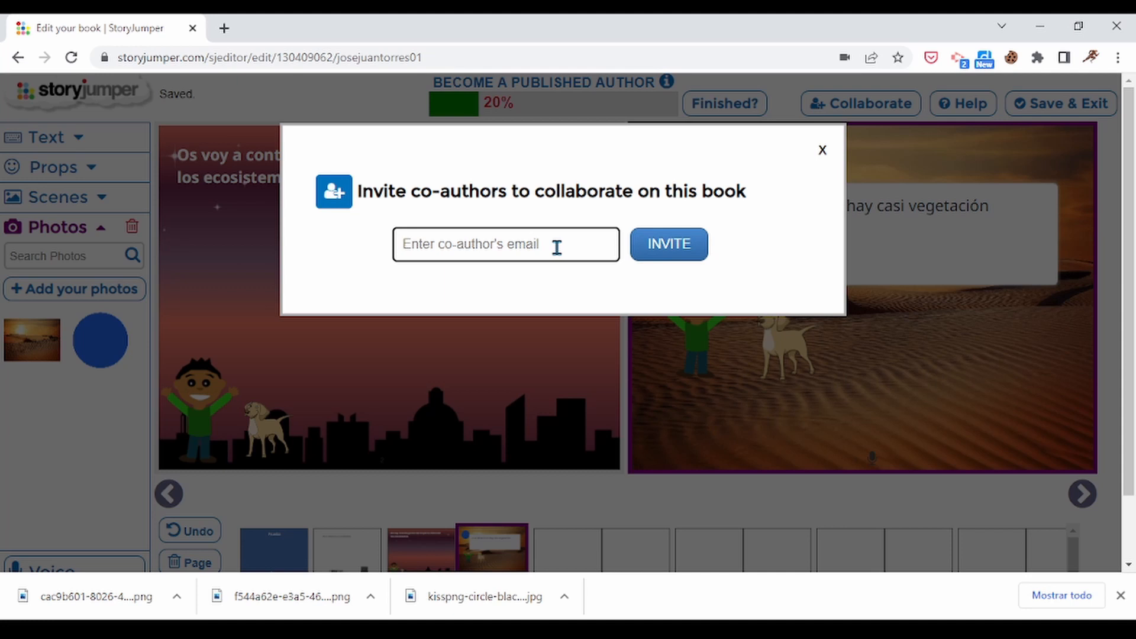
pyautogui.write('albert')
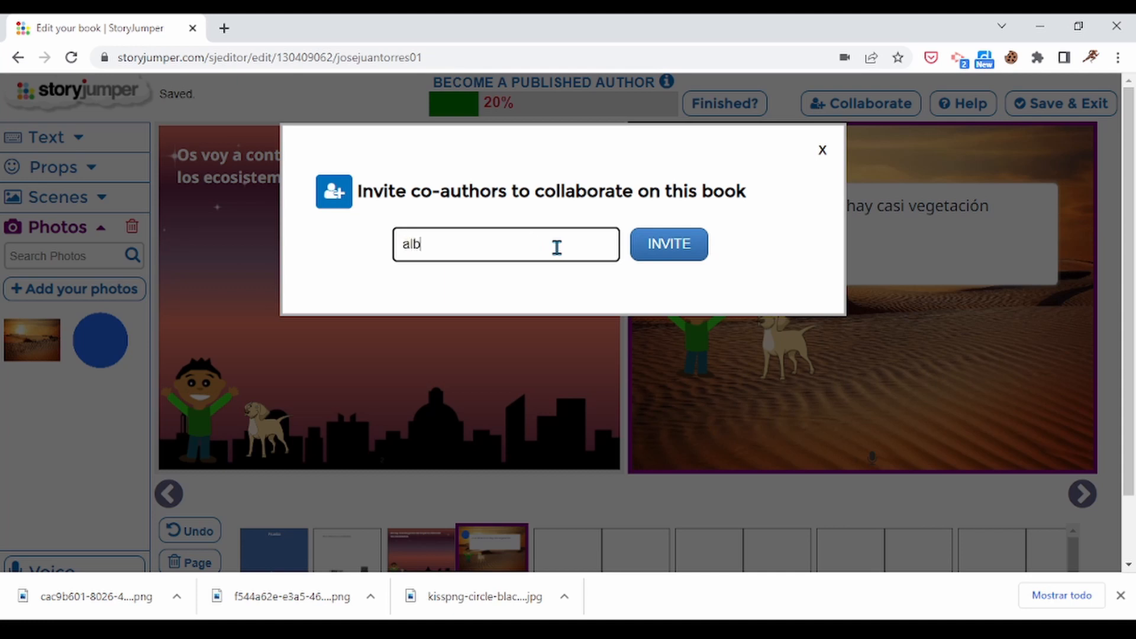
pyautogui.press('BackSpace')
pyautogui.press('BackSpace')
pyautogui.press('BackSpace')
pyautogui.press('BackSpace')
pyautogui.press('BackSpace')
pyautogui.press('BackSpace')
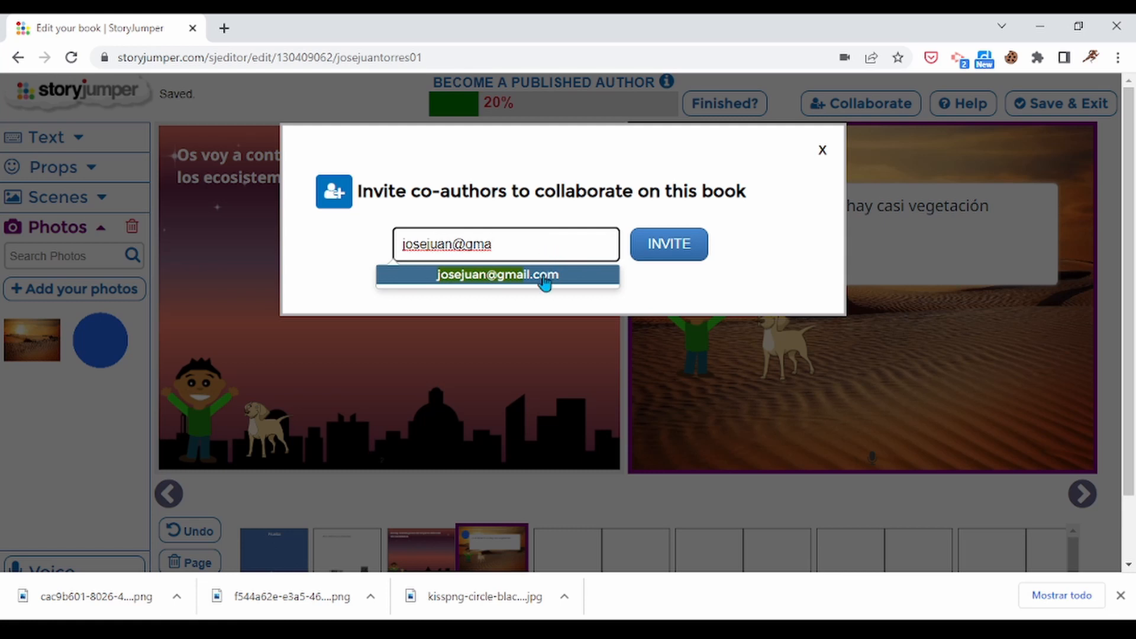
pyautogui.click(545, 276)
pyautogui.press('Return')
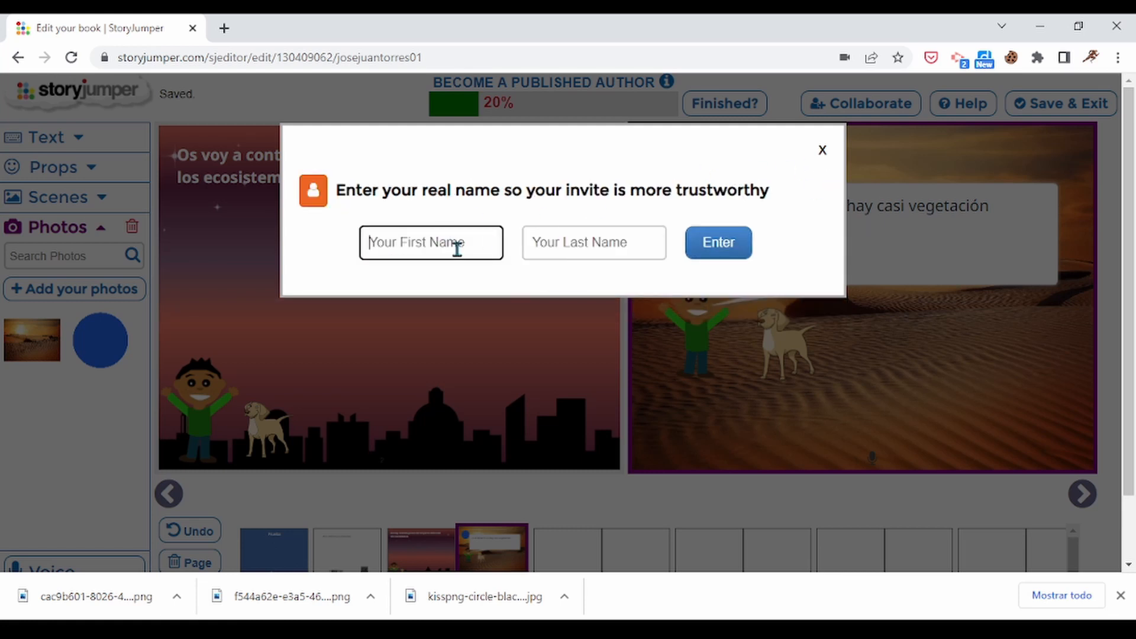
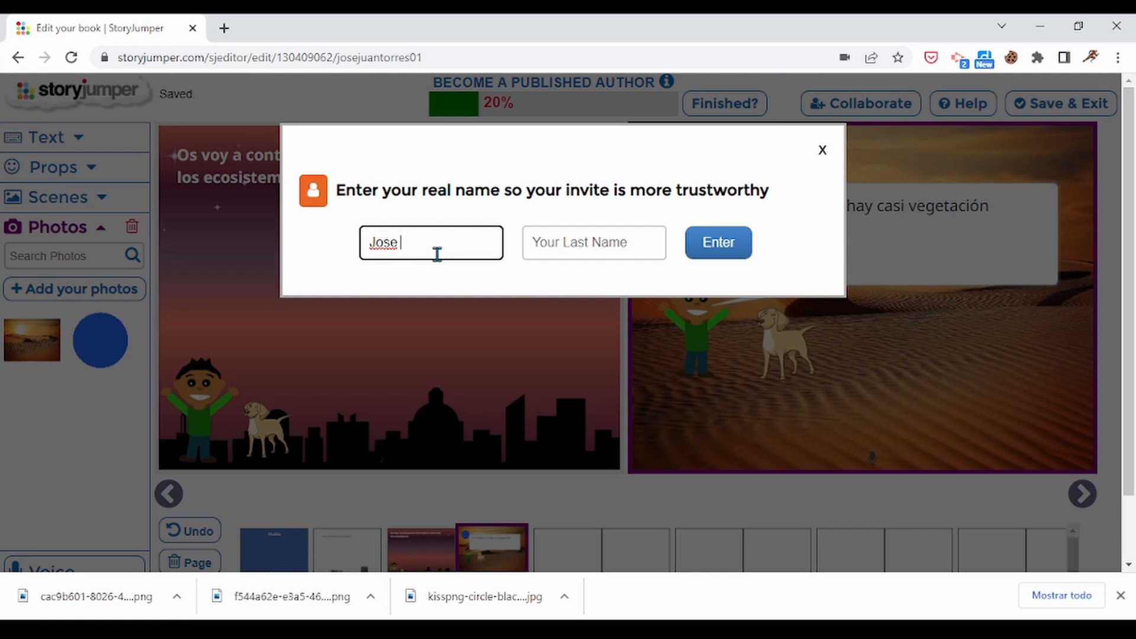
# Step: Enter the inviter's first and last name to send the co-author invitation, and close the invitation dialog
pyautogui.write('uan')
pyautogui.click(577, 253)
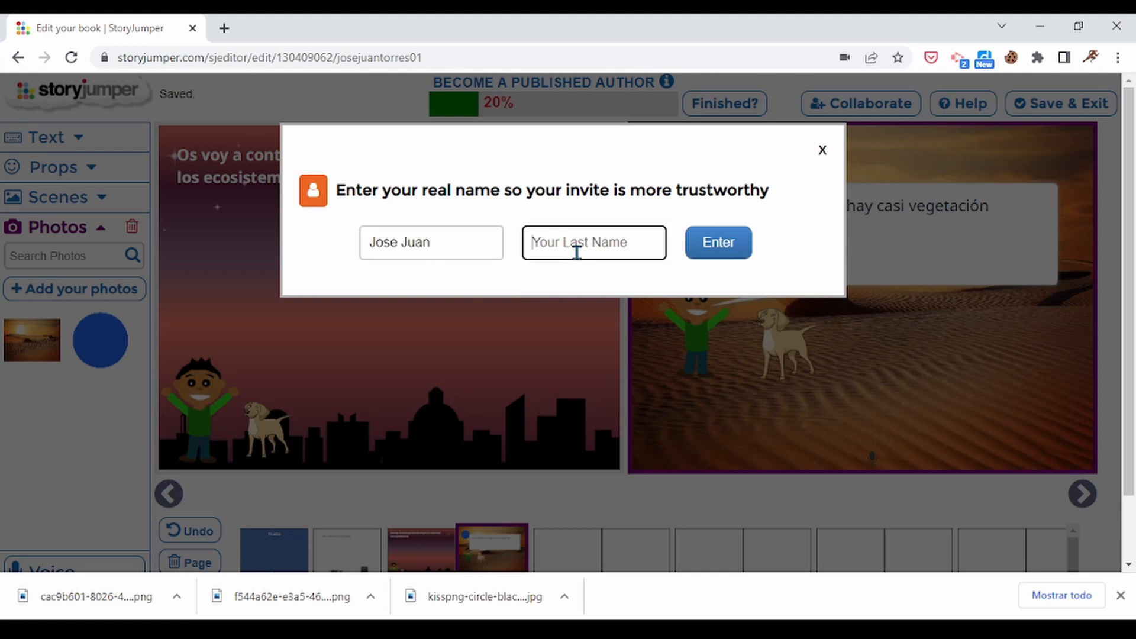
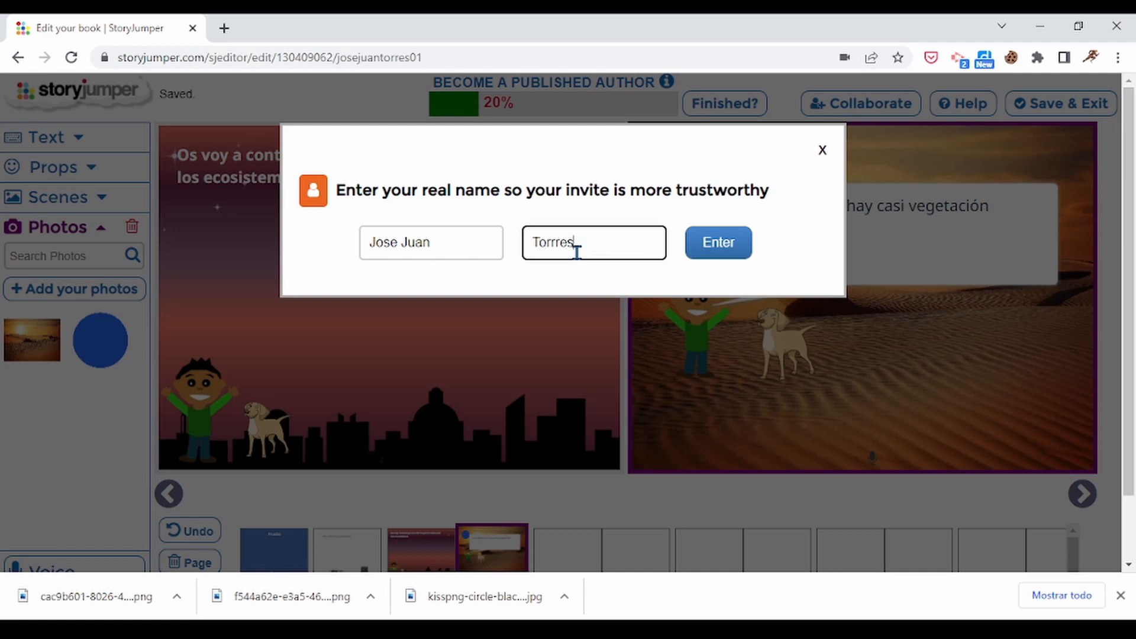
pyautogui.click(698, 262)
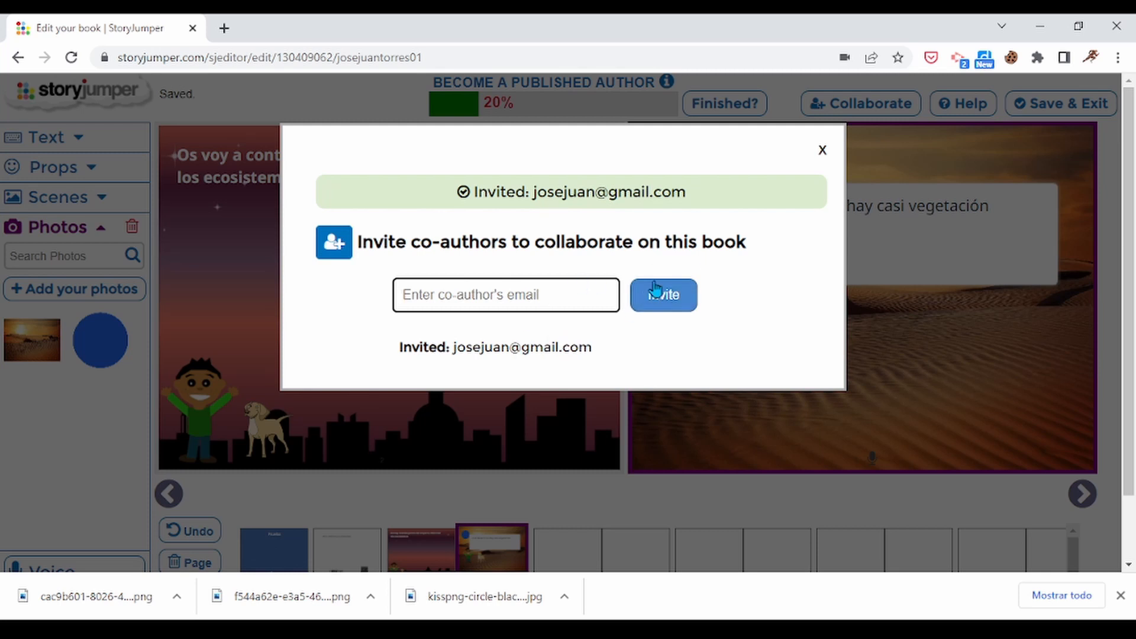
pyautogui.click(822, 150)
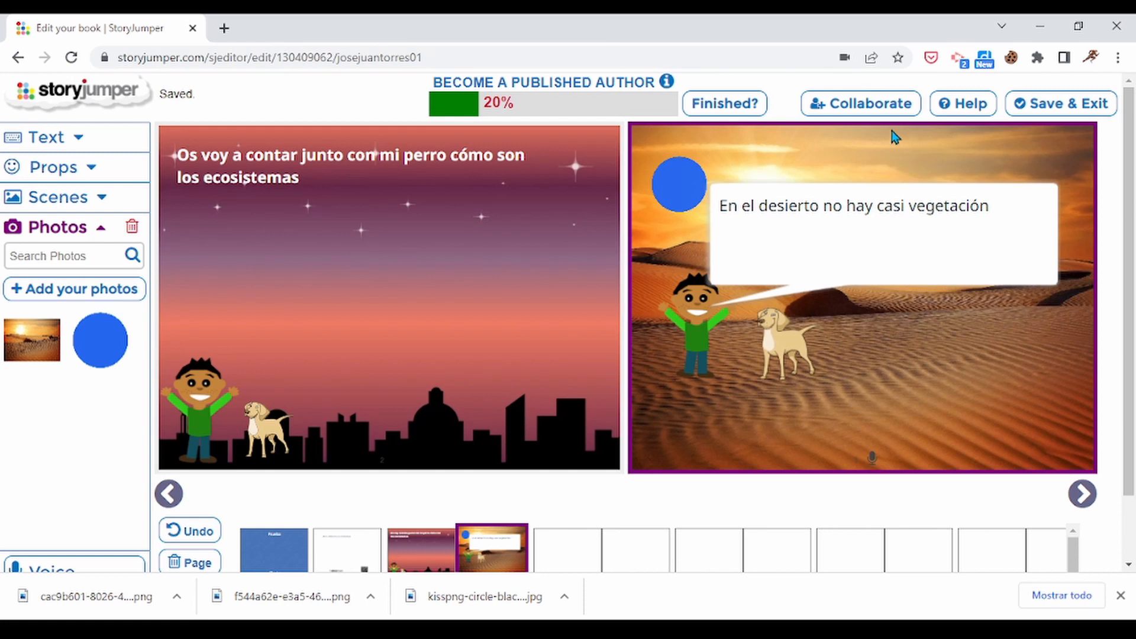
# Step: Check the list of co-authors invited to the book
pyautogui.click(865, 112)
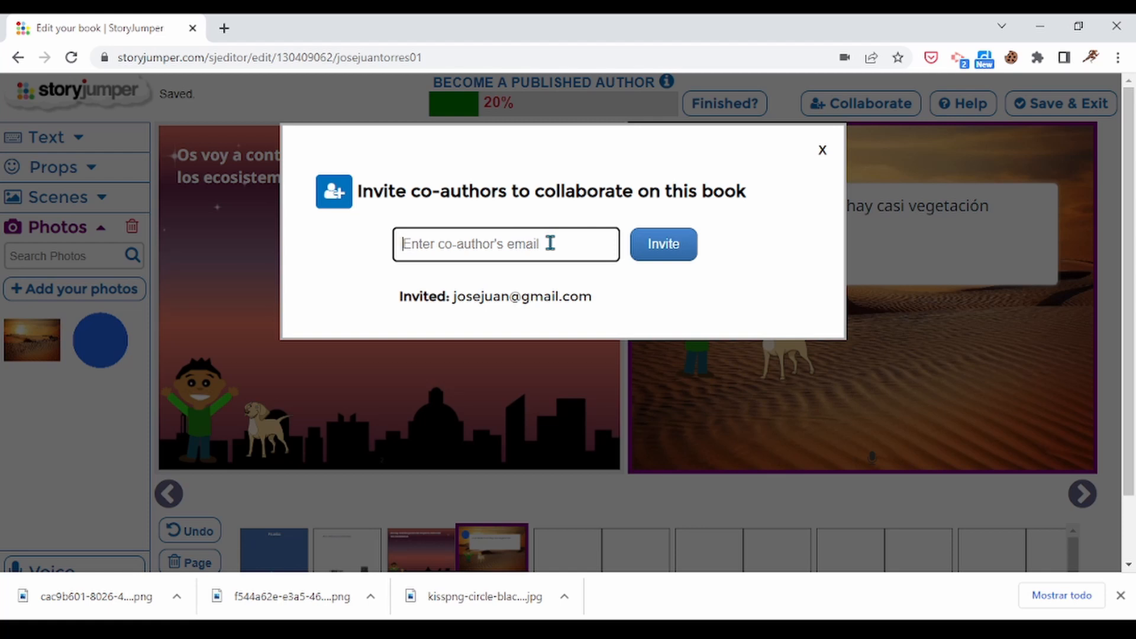
pyautogui.click(823, 153)
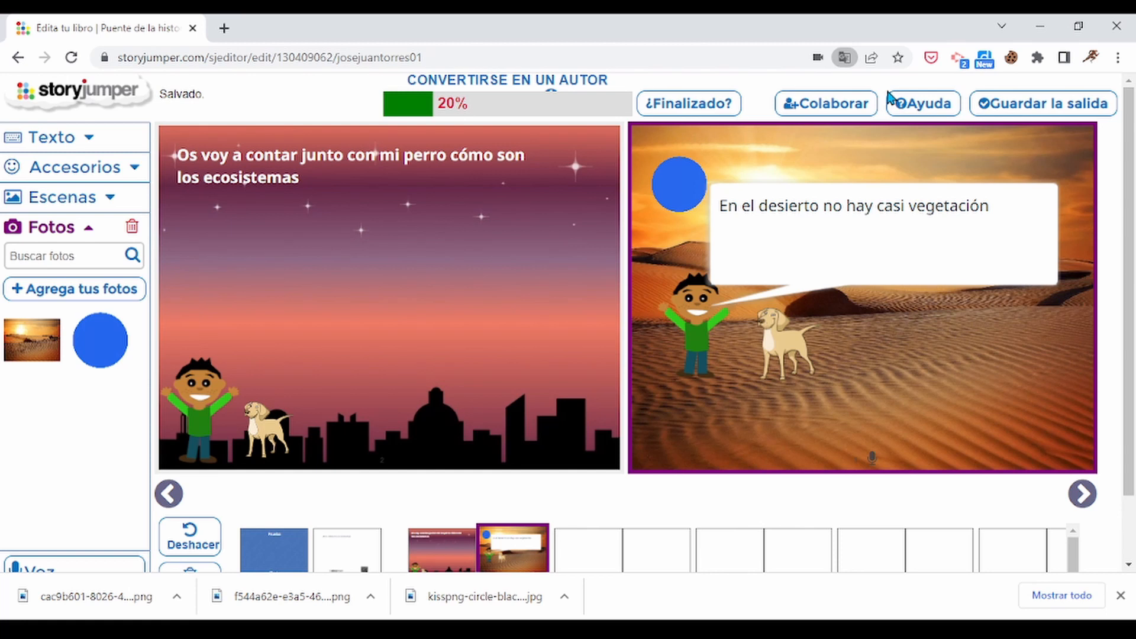
# Step: Save the book and exit the editor to its reading page
pyautogui.moveTo(1024, 116)
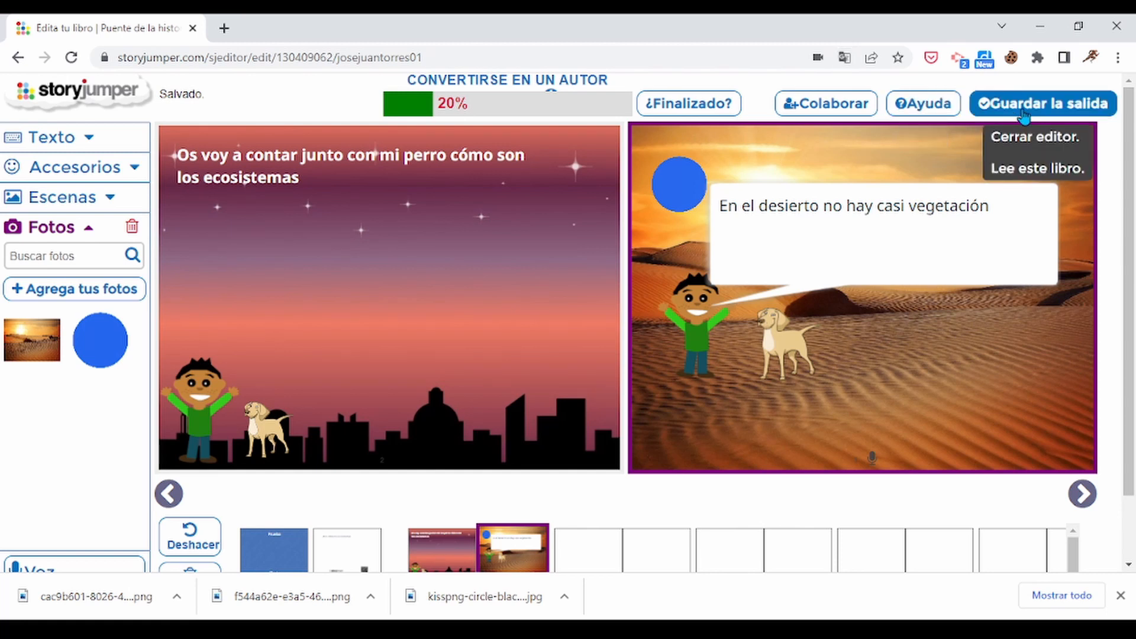
pyautogui.click(1023, 113)
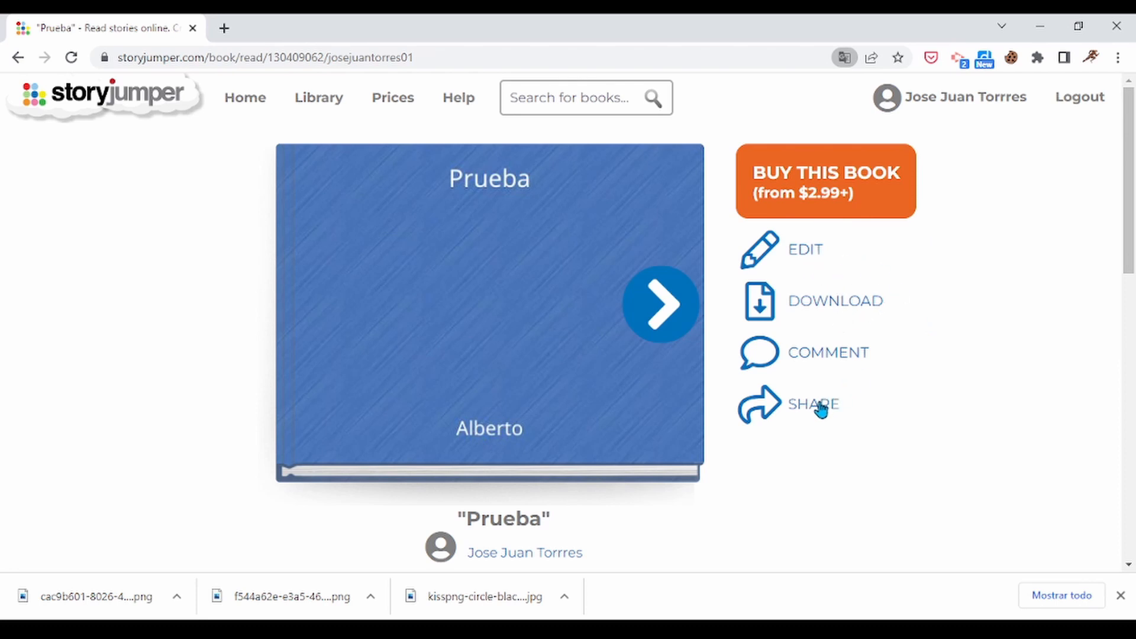
# Step: Open the download options for the book Prueba and examine the video, PDF, audio, gift card and printed book offers with their prices
pyautogui.click(813, 310)
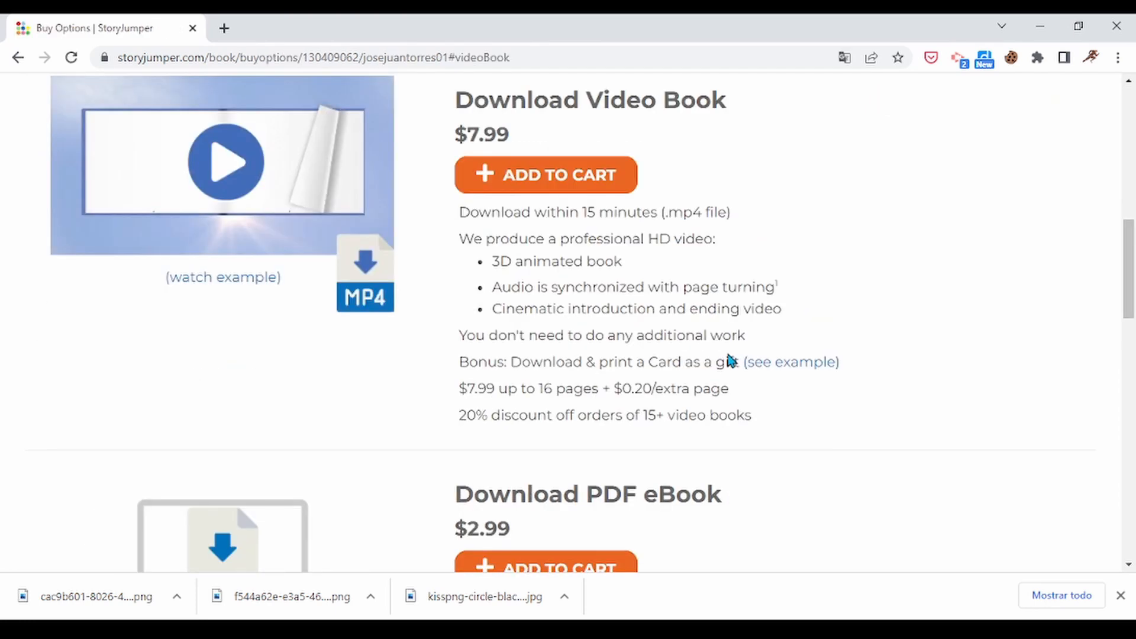
pyautogui.scroll(-3, 728, 360)
pyautogui.scroll(-1, 728, 360)
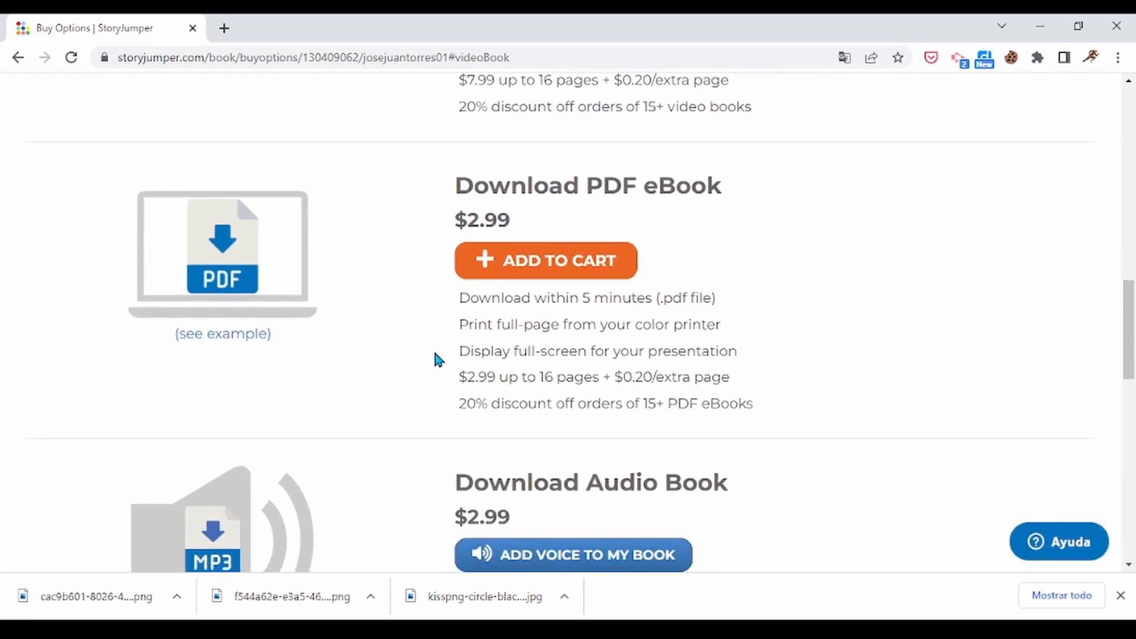
pyautogui.scroll(-2, 437, 360)
pyautogui.scroll(-2, 437, 359)
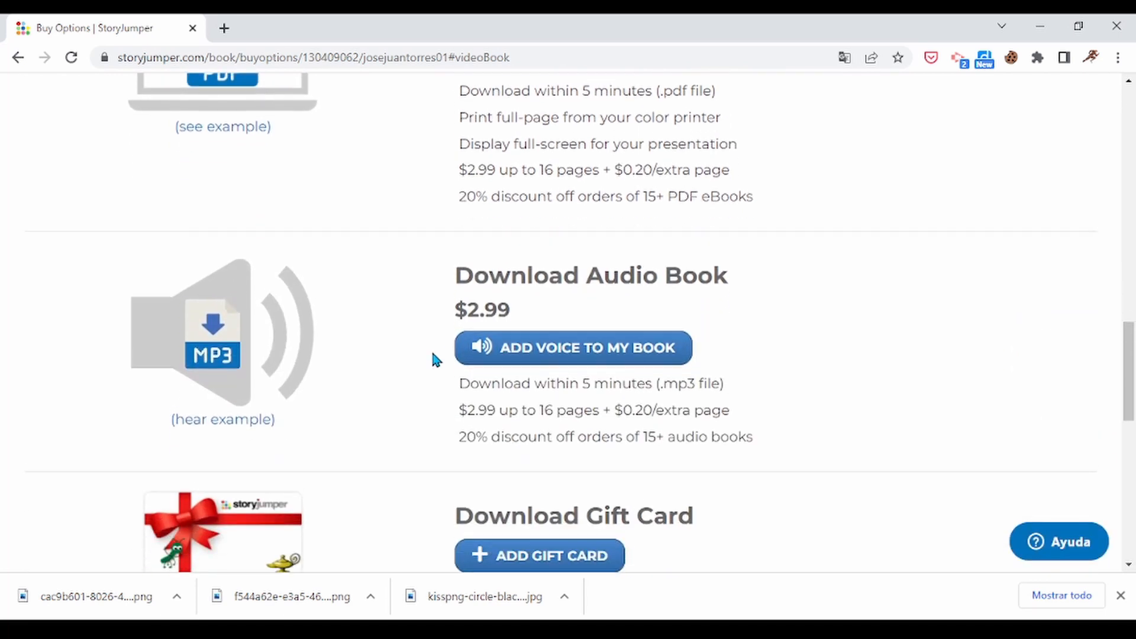
pyautogui.scroll(-3, 437, 359)
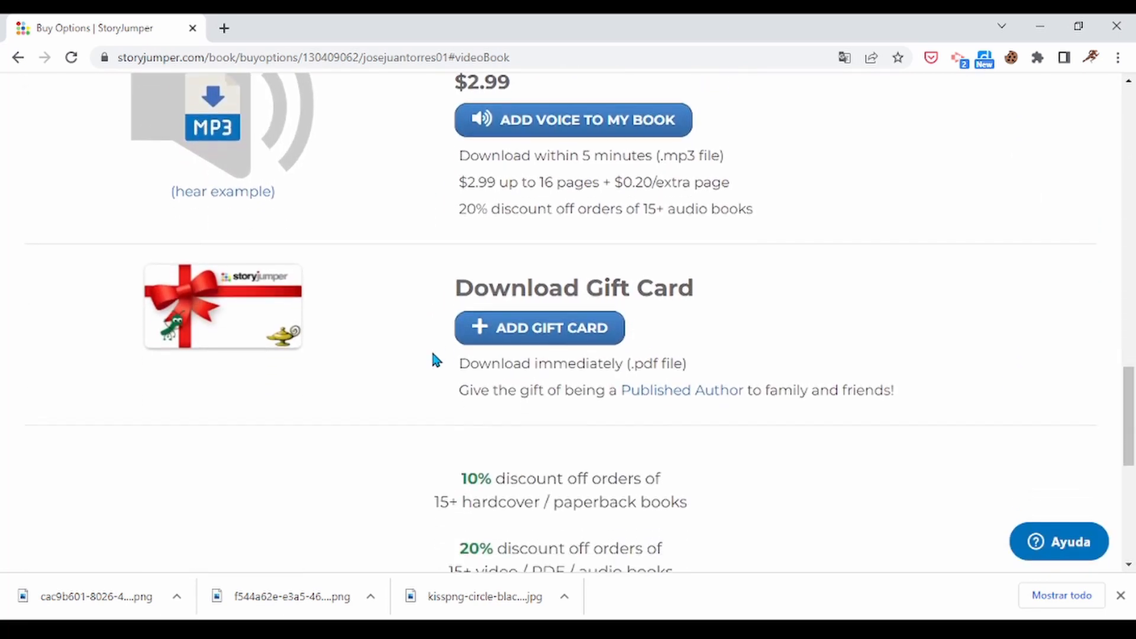
pyautogui.scroll(-2, 437, 359)
pyautogui.scroll(8, 436, 360)
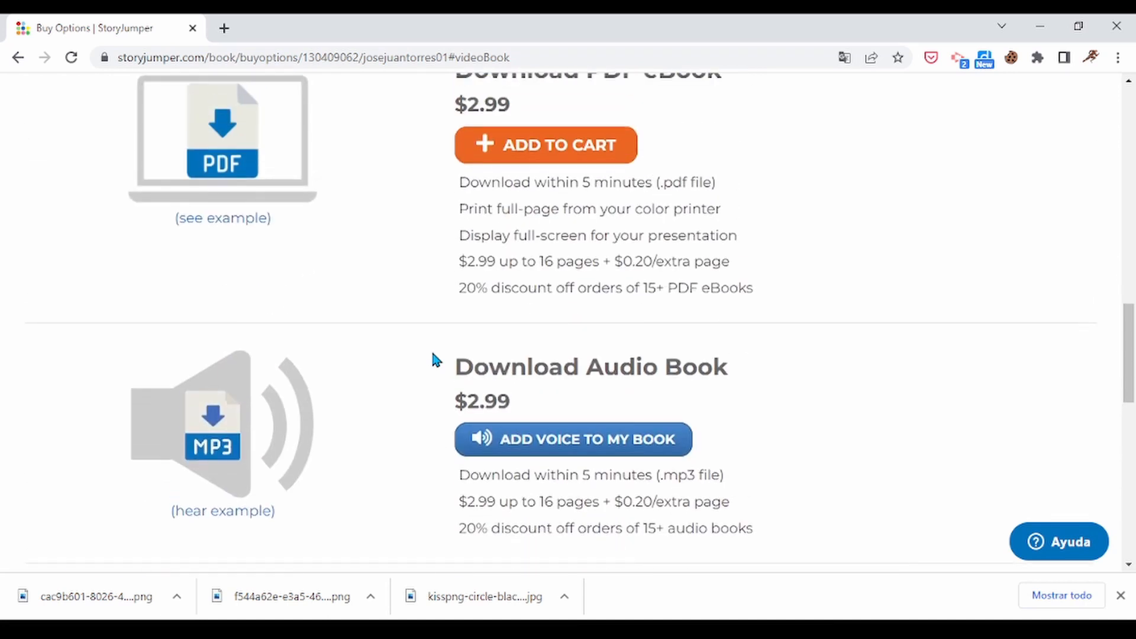
pyautogui.scroll(9, 436, 359)
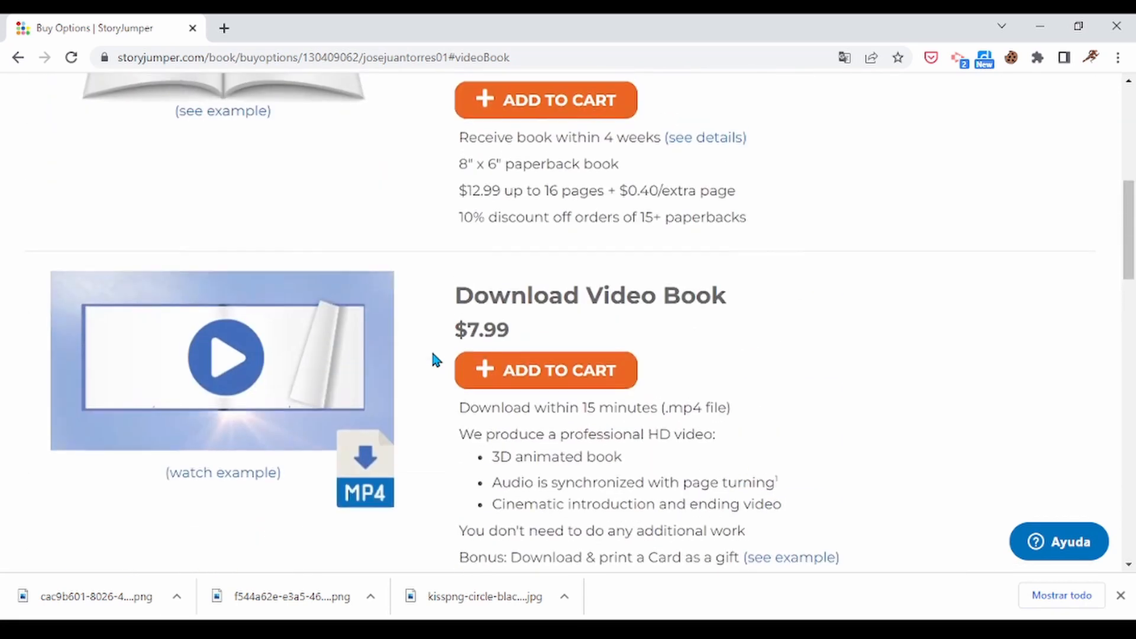
pyautogui.scroll(5, 436, 359)
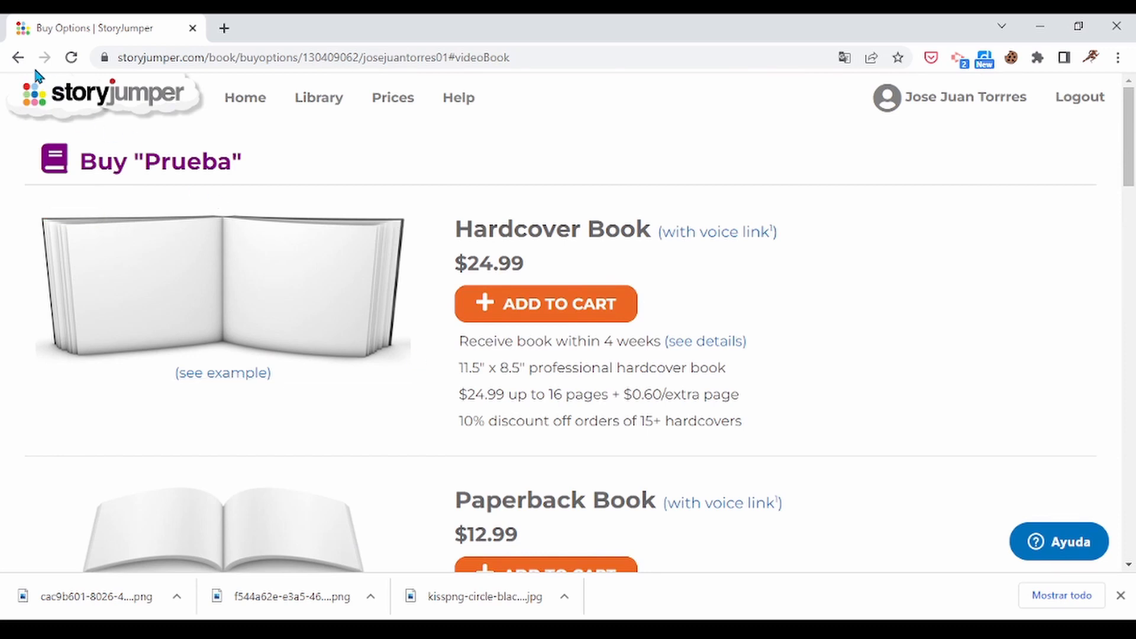
# Step: Return to the personal library and open the reading page of the book Prueba
pyautogui.click(67, 100)
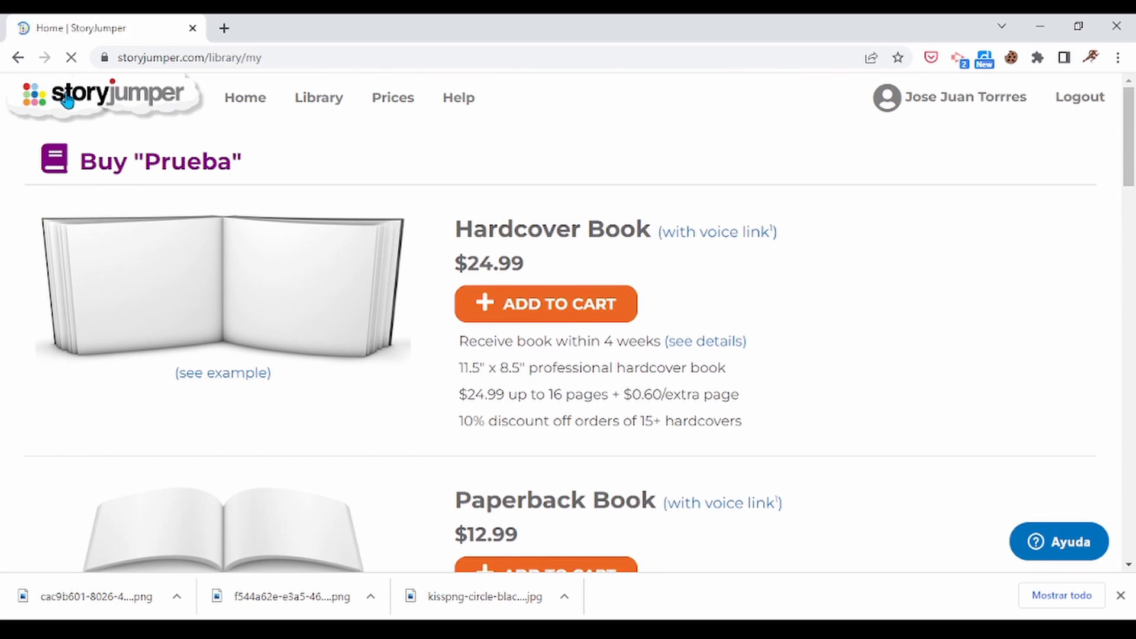
pyautogui.scroll(-4, 503, 406)
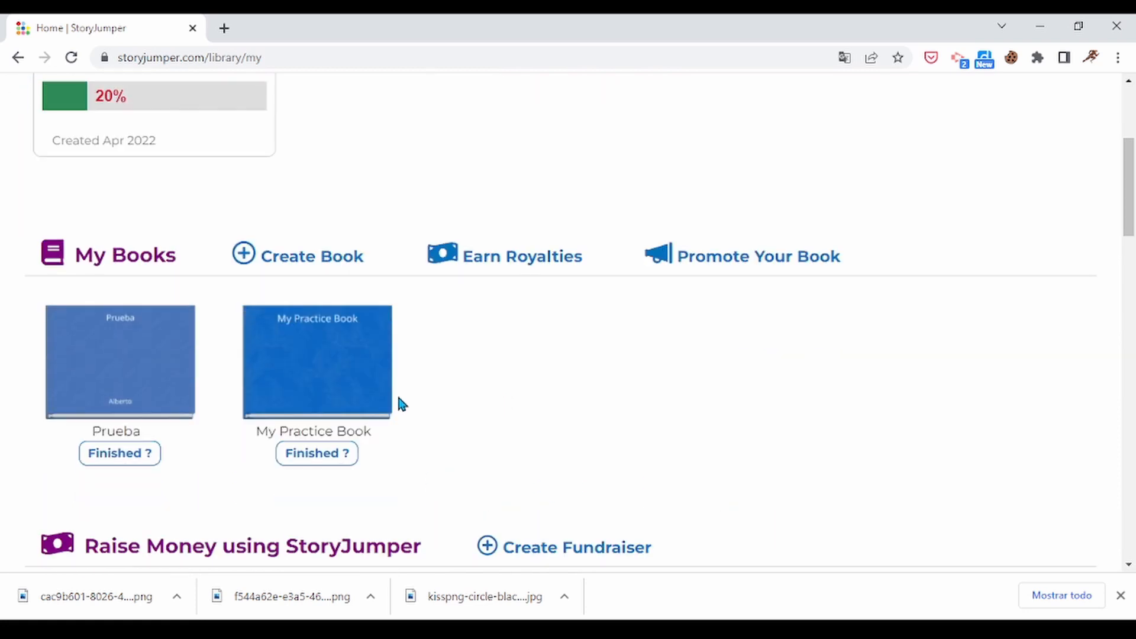
pyautogui.click(143, 408)
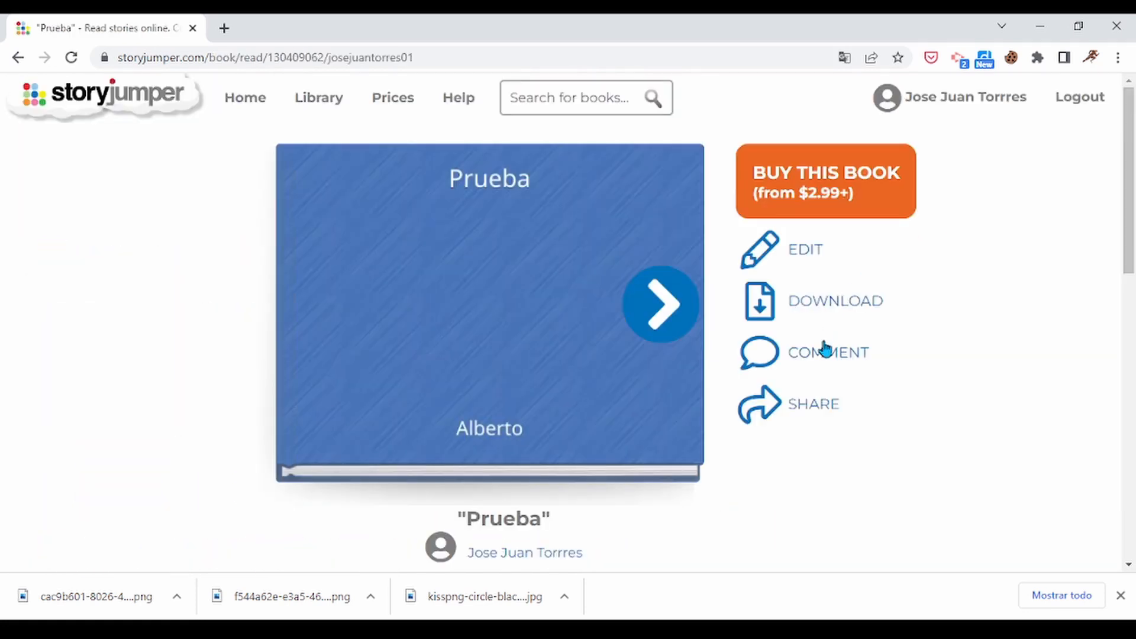
# Step: Open the sharing options for Prueba and examine the class, public, family and friends, and website embedding choices
pyautogui.click(825, 408)
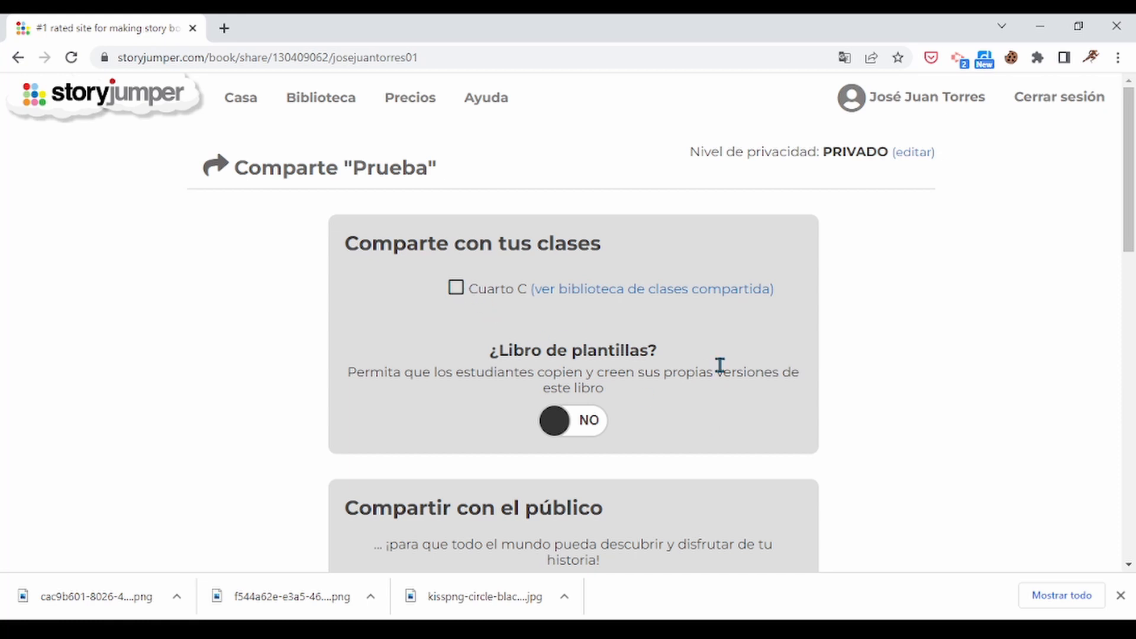
pyautogui.scroll(-2, 722, 370)
pyautogui.scroll(-3, 722, 372)
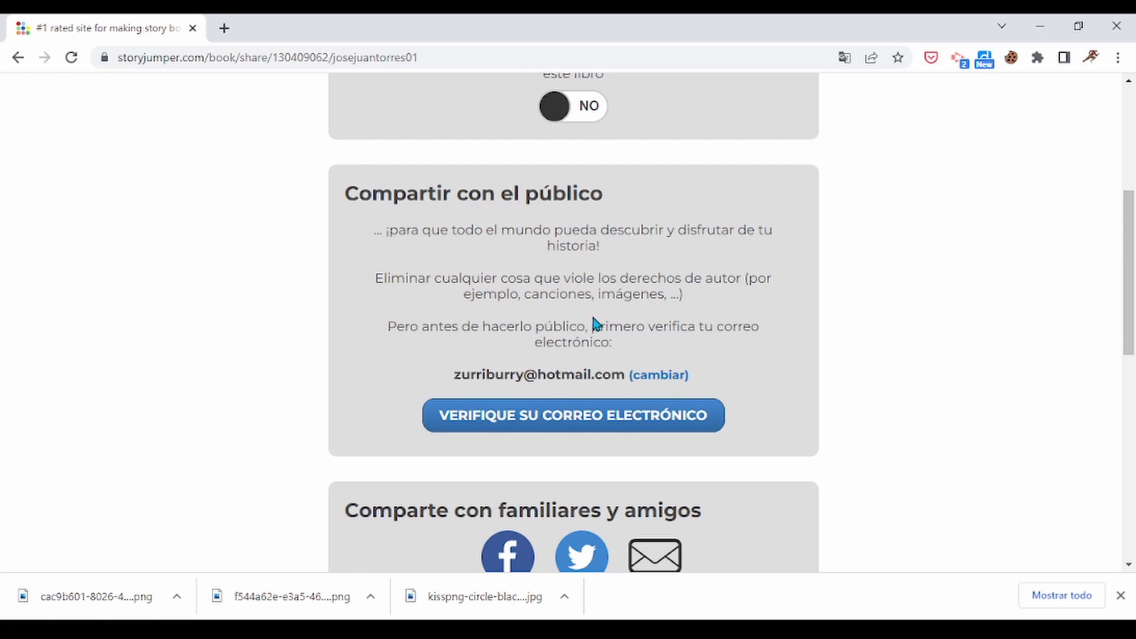
pyautogui.scroll(-4, 596, 322)
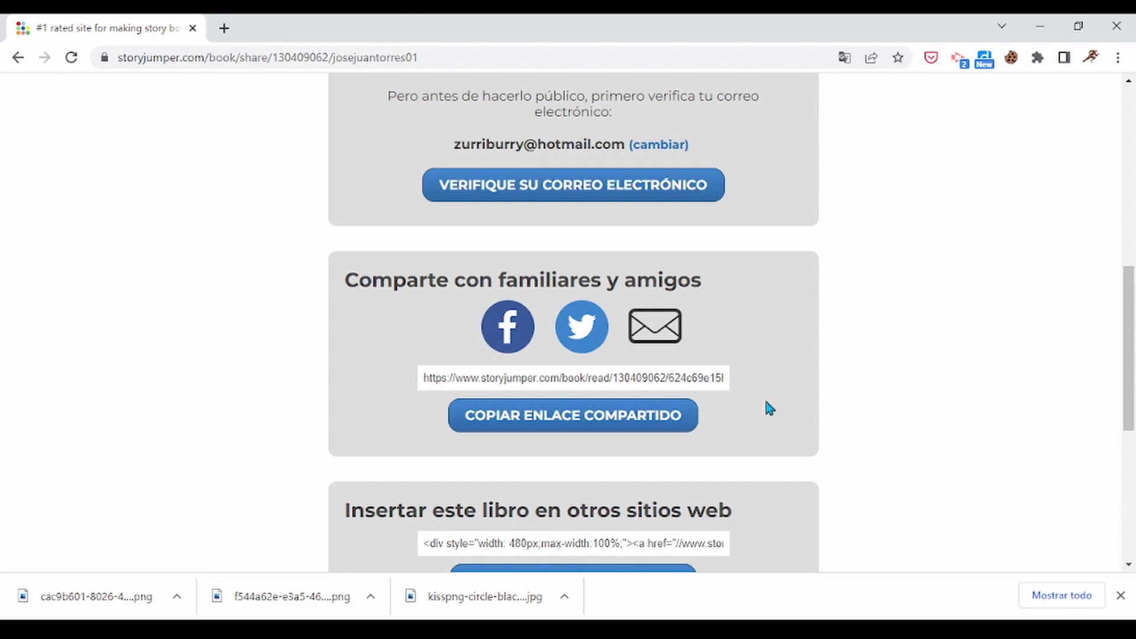
pyautogui.scroll(-2, 801, 413)
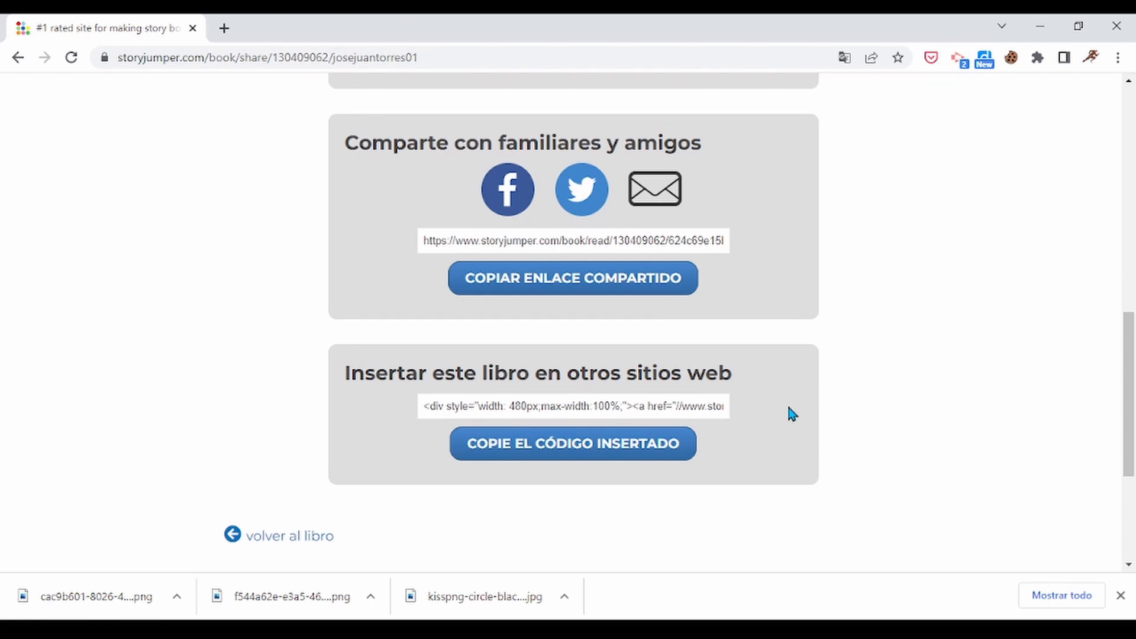
pyautogui.scroll(1, 792, 414)
pyautogui.scroll(10, 878, 382)
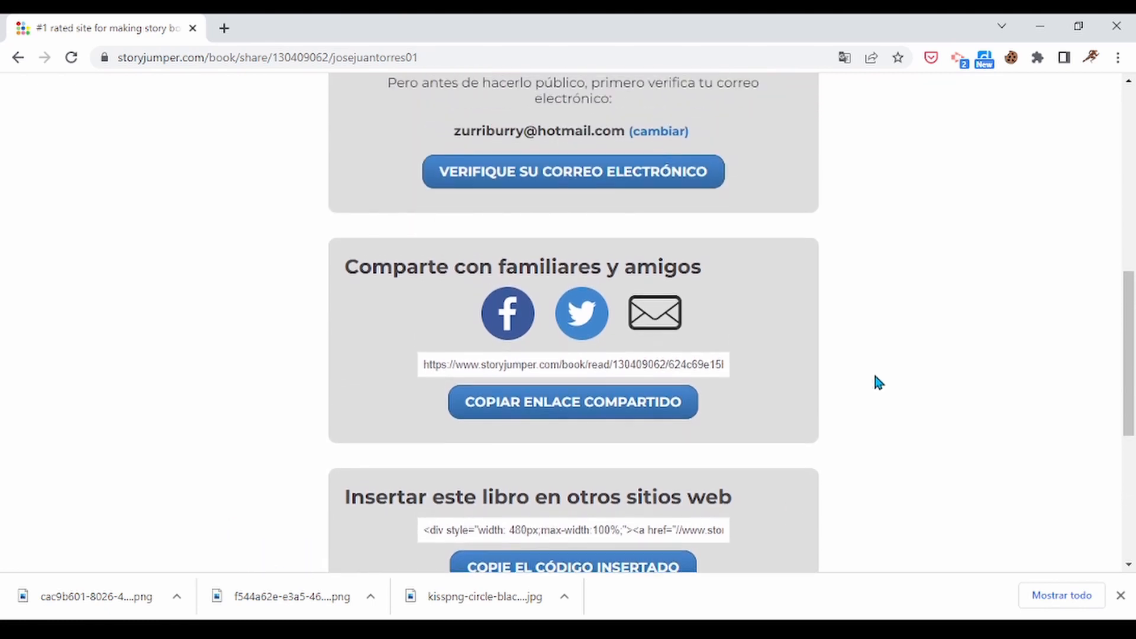
pyautogui.scroll(2, 878, 382)
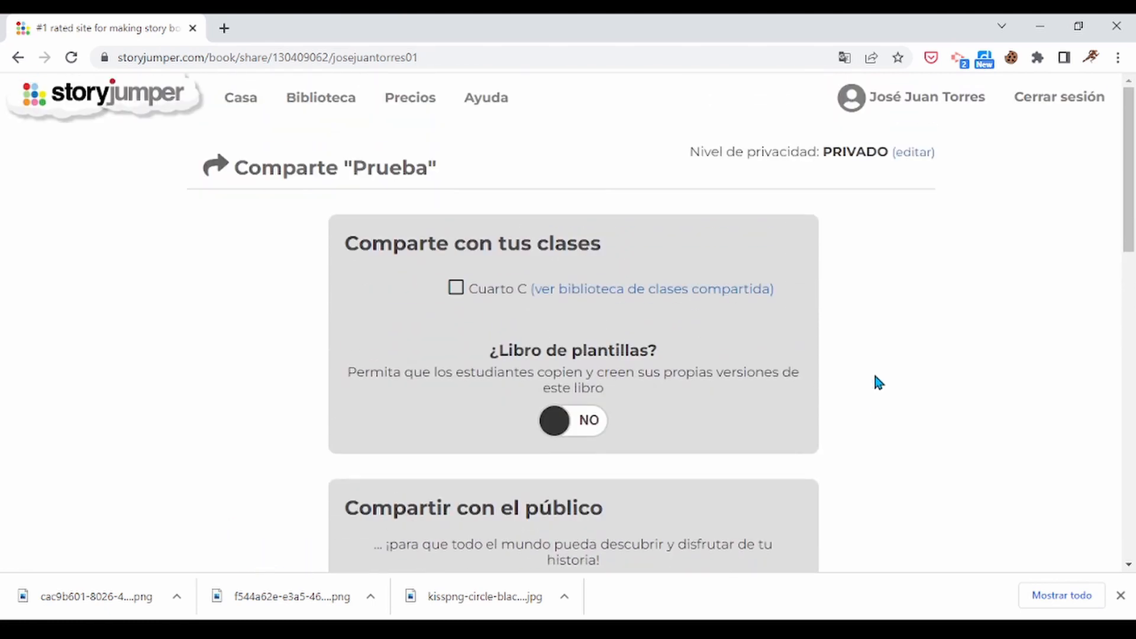
# Step: Go back to the home page and review the listed classes and books
pyautogui.click(235, 103)
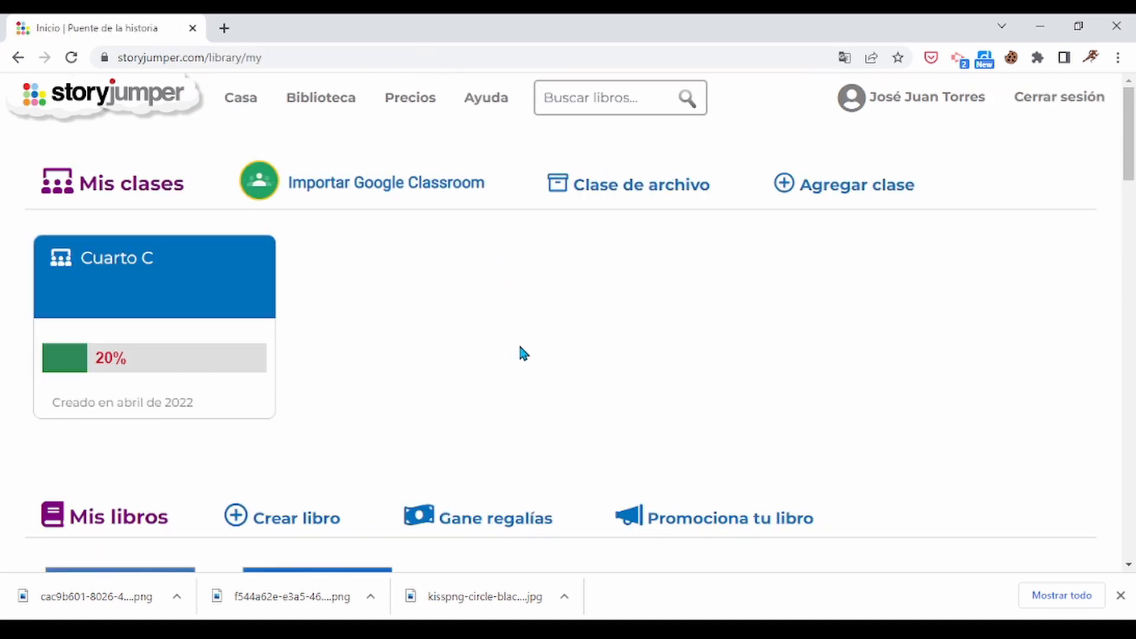
pyautogui.scroll(-3, 524, 353)
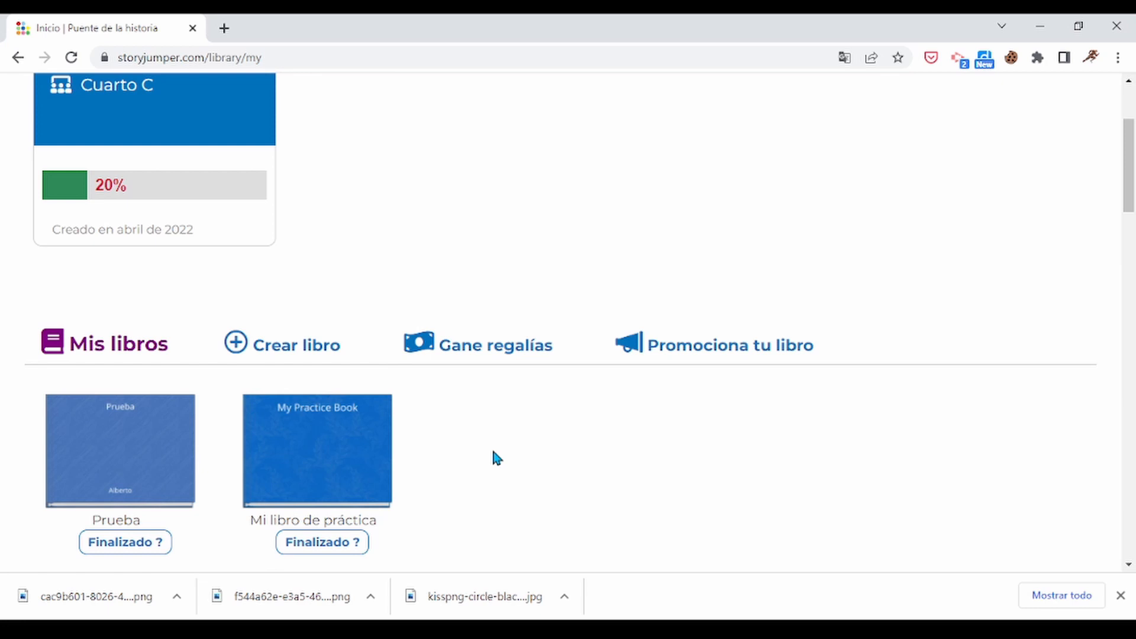
pyautogui.scroll(3, 496, 459)
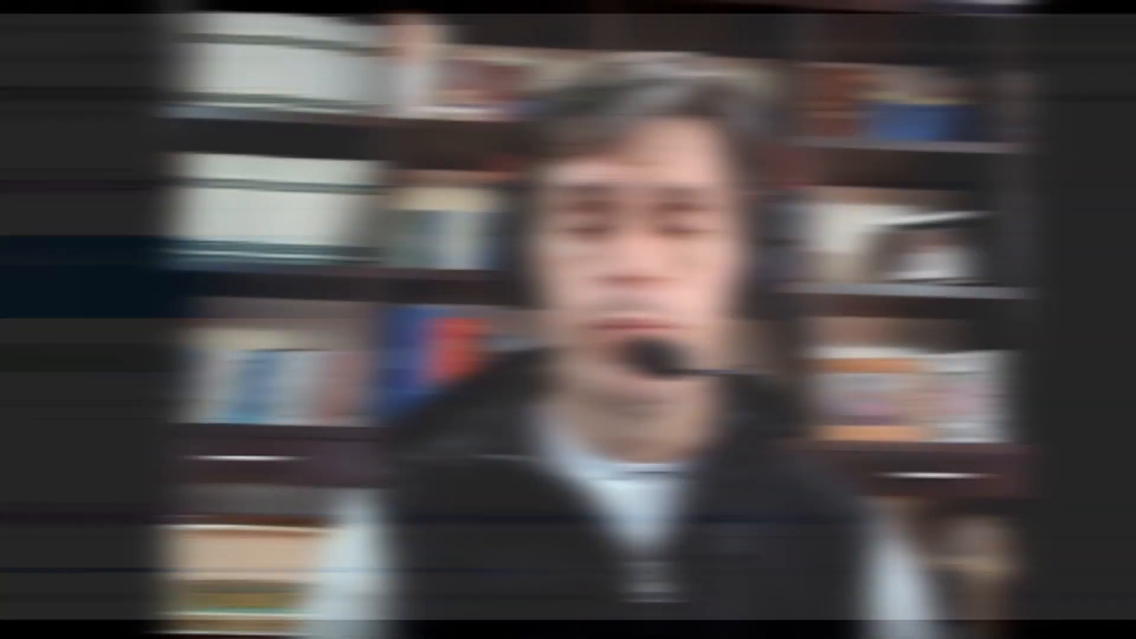